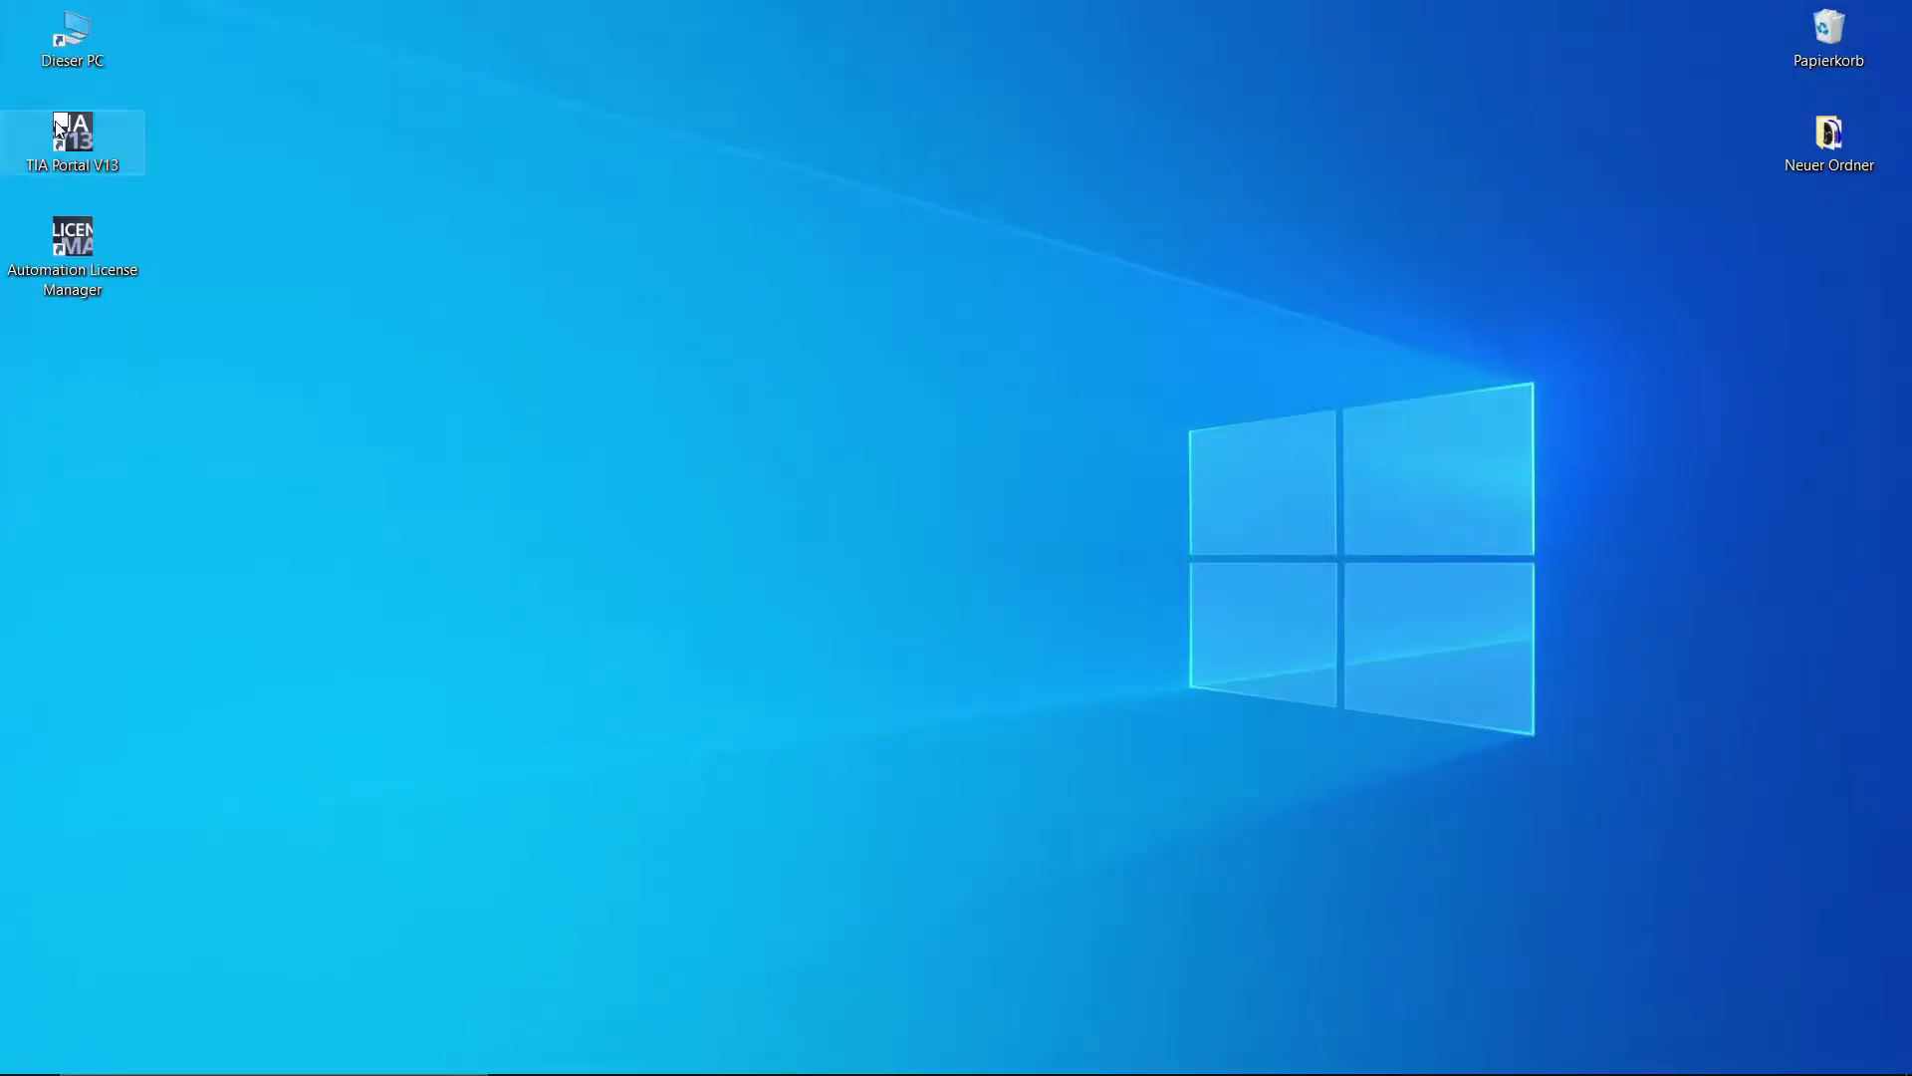
Step: Launch TIA Portal V13 and create a new project named 'motor with real plc'
click(97, 166)
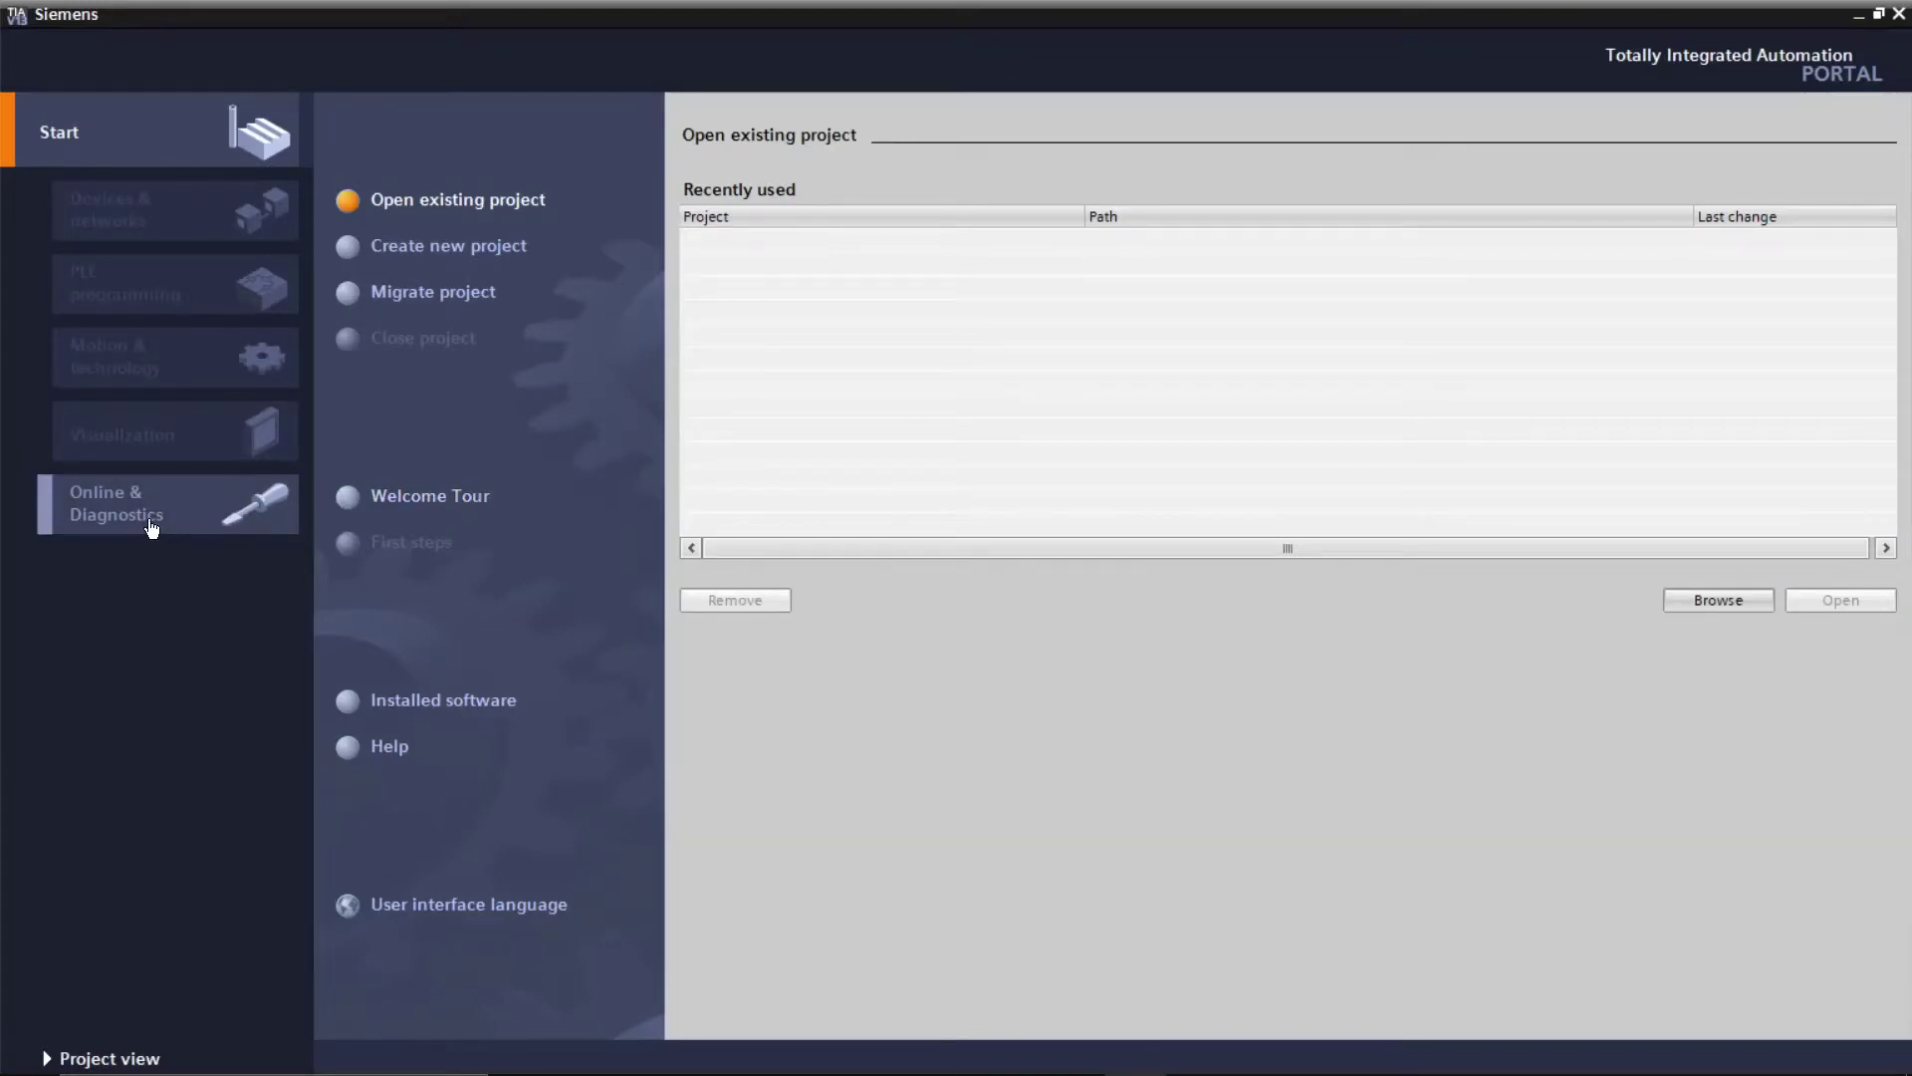
click(504, 251)
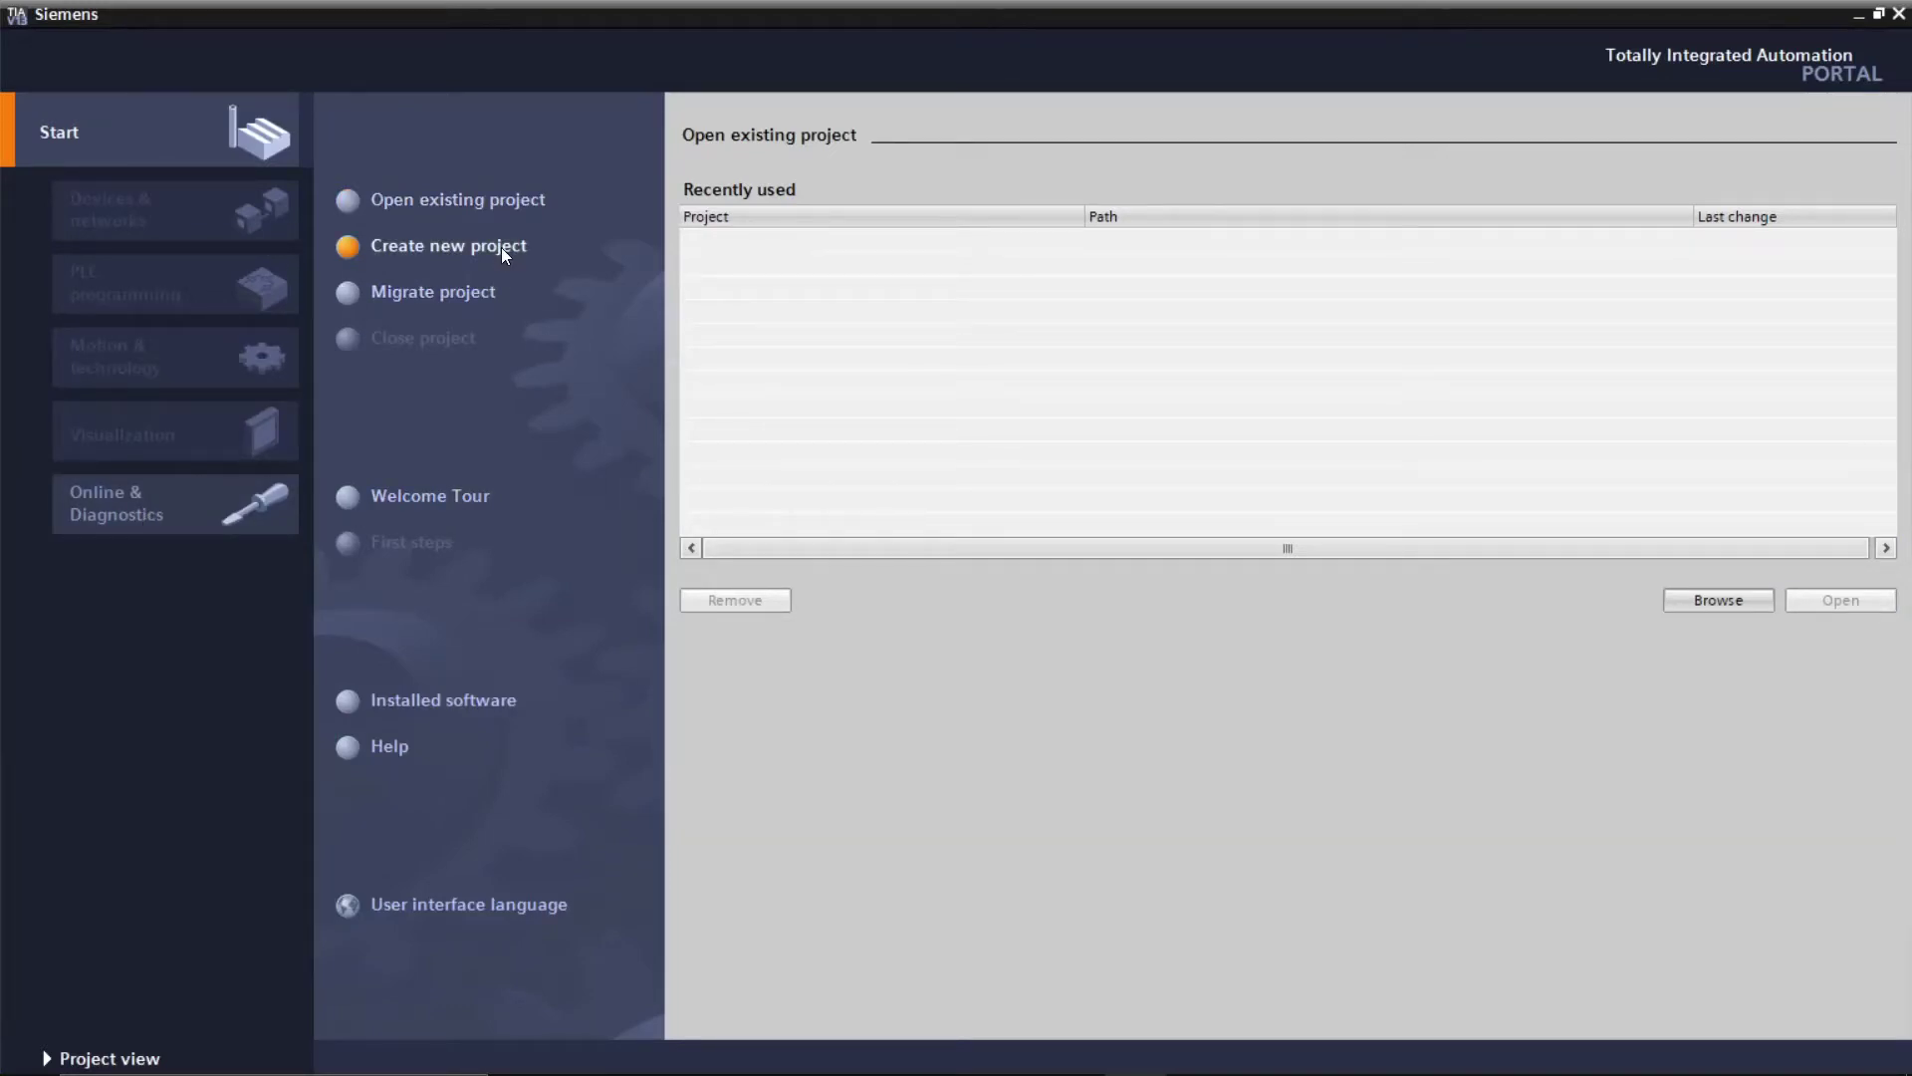
text(motor with real plc)
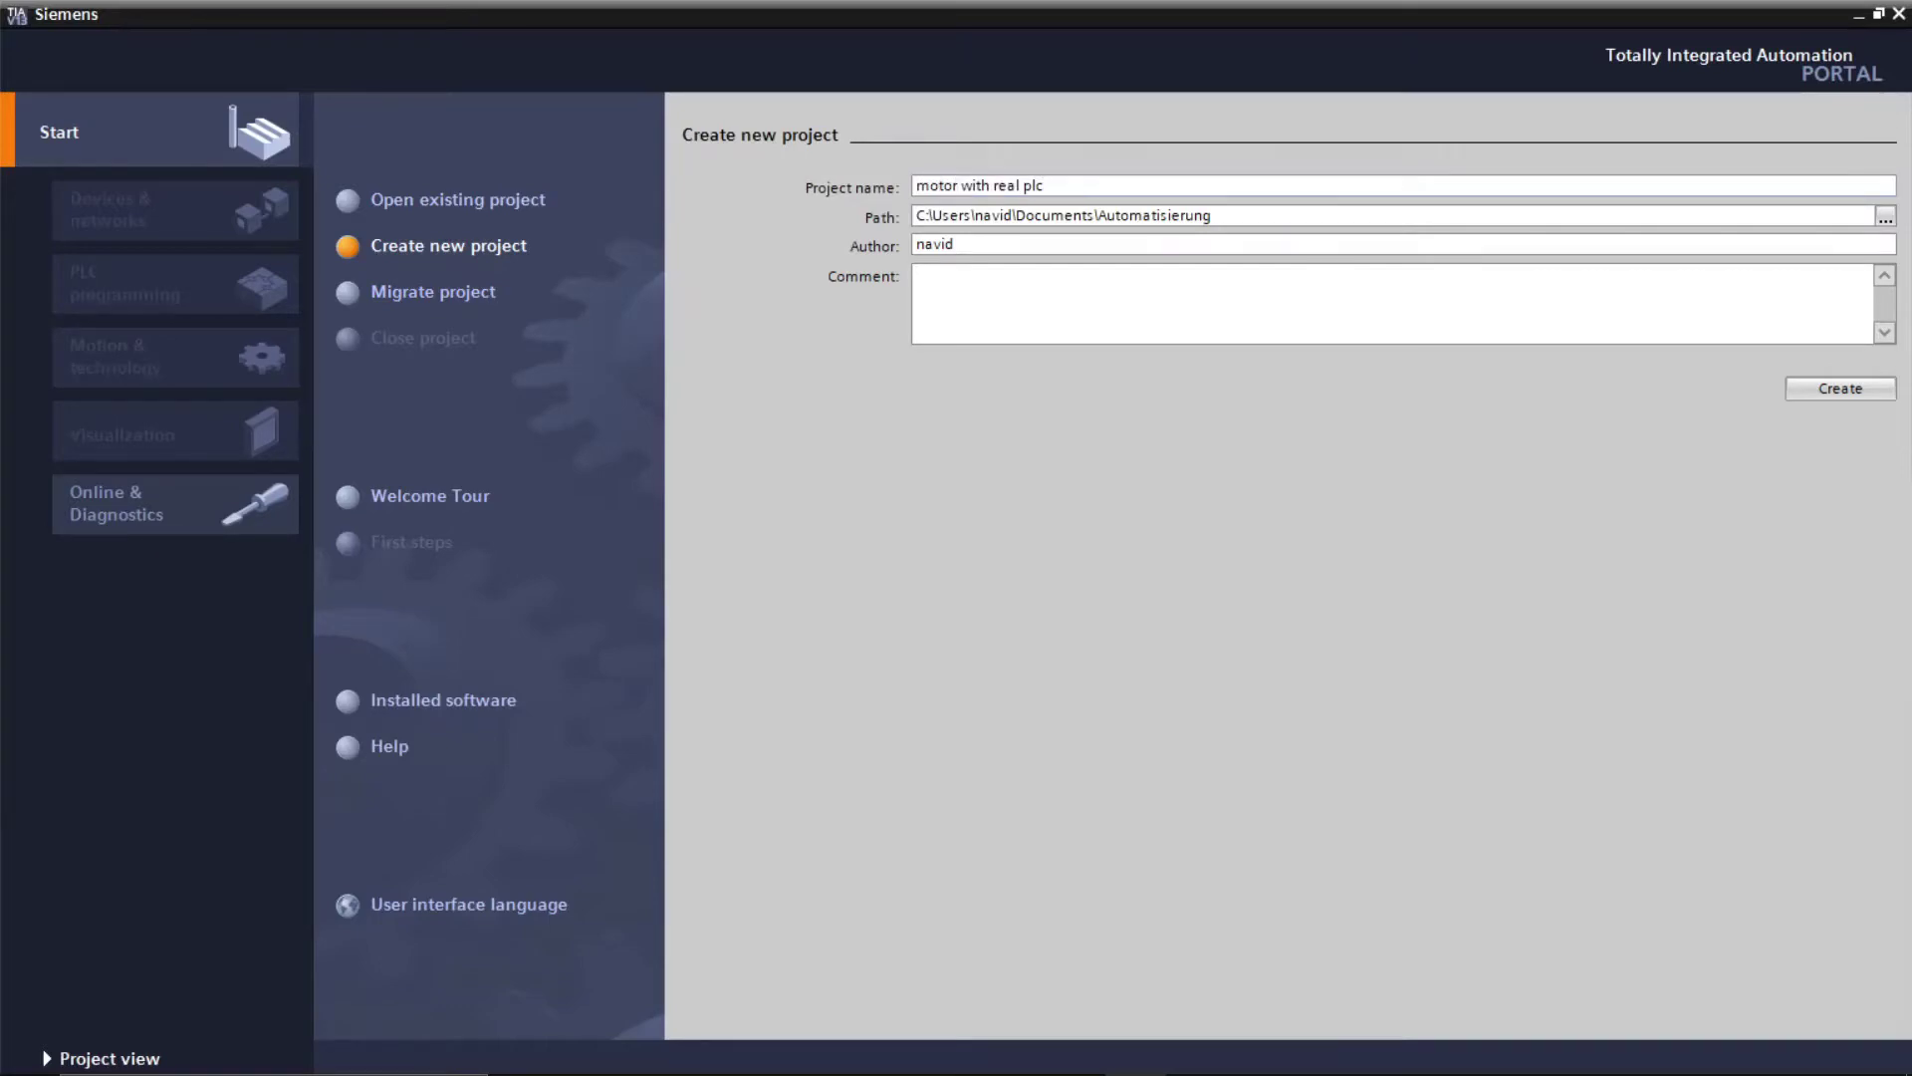
key(Return)
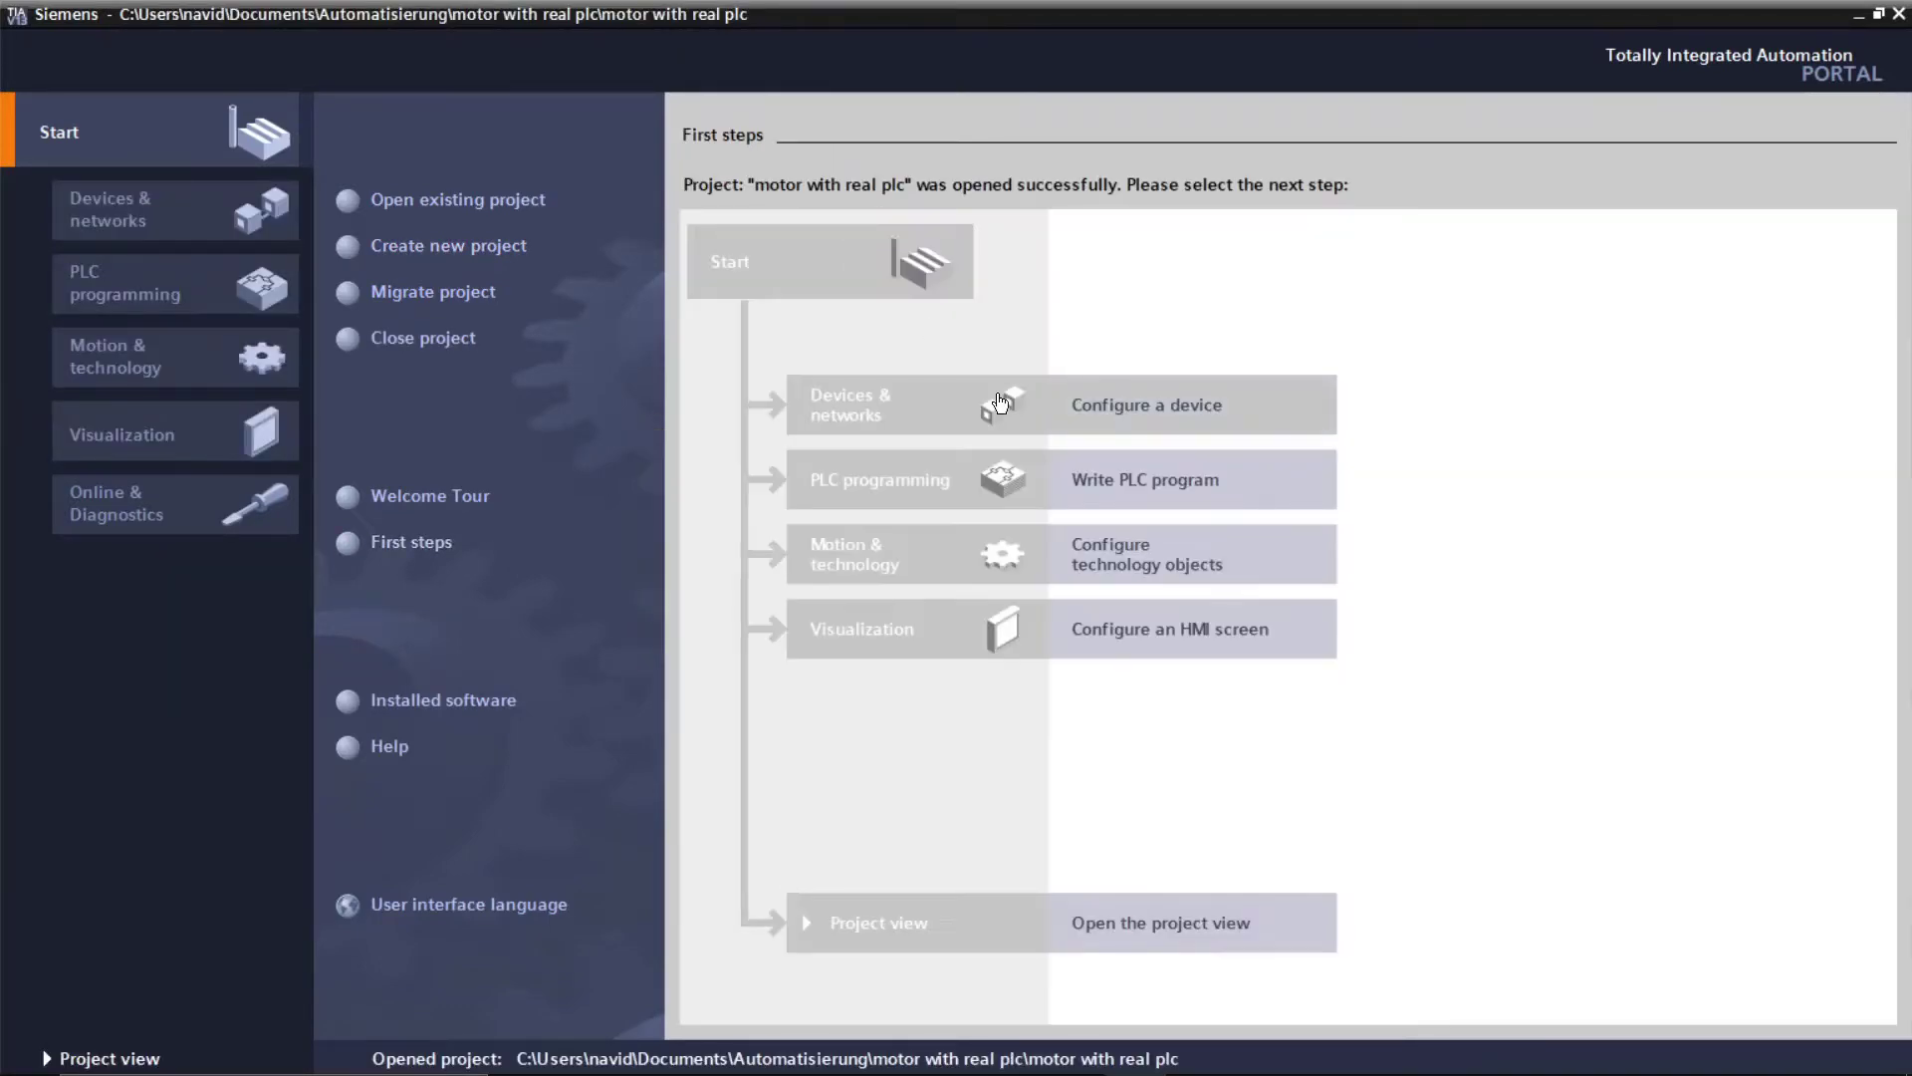
Step: Add a CPU 1212C AC/DC/Rly (6ES7 212-1BD30-0XB0, V1.0) instead of the unspecified CPU
click(1001, 404)
click(434, 246)
click(910, 335)
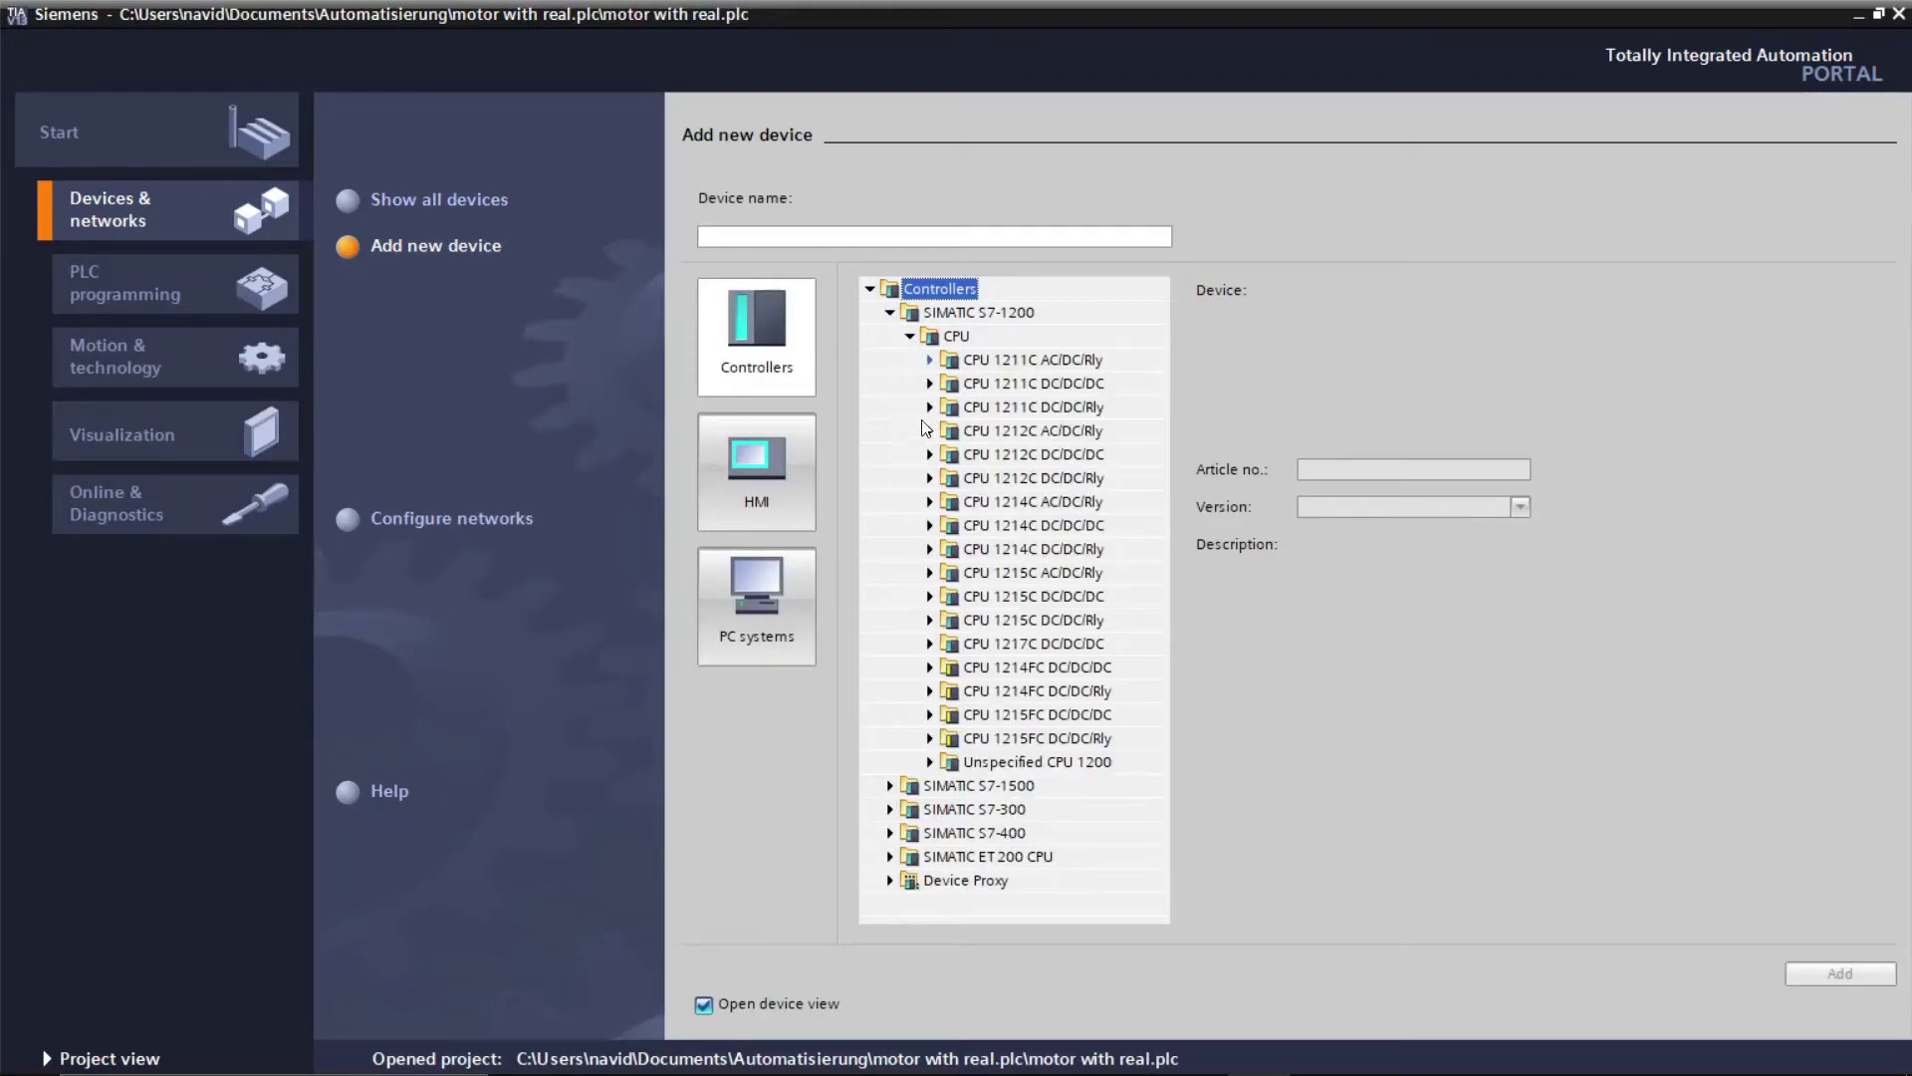
click(930, 763)
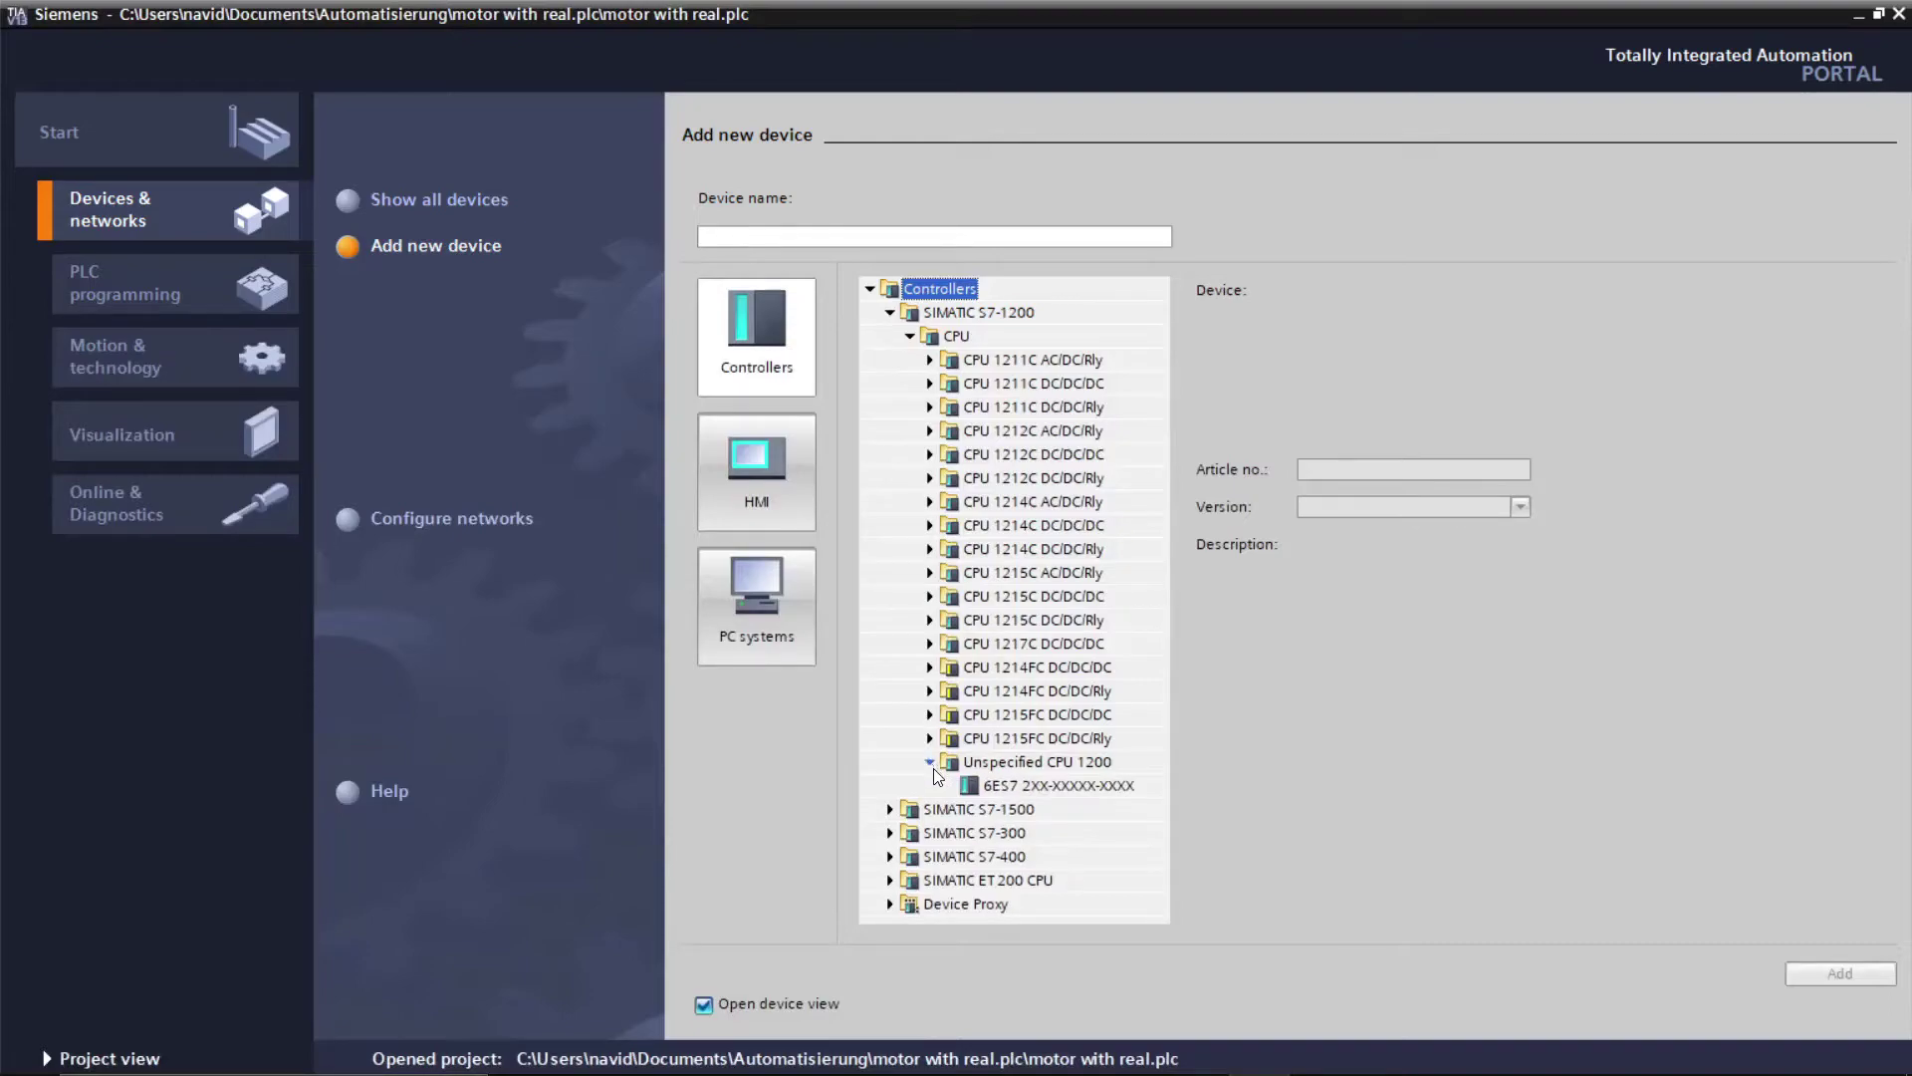
click(990, 784)
click(1030, 787)
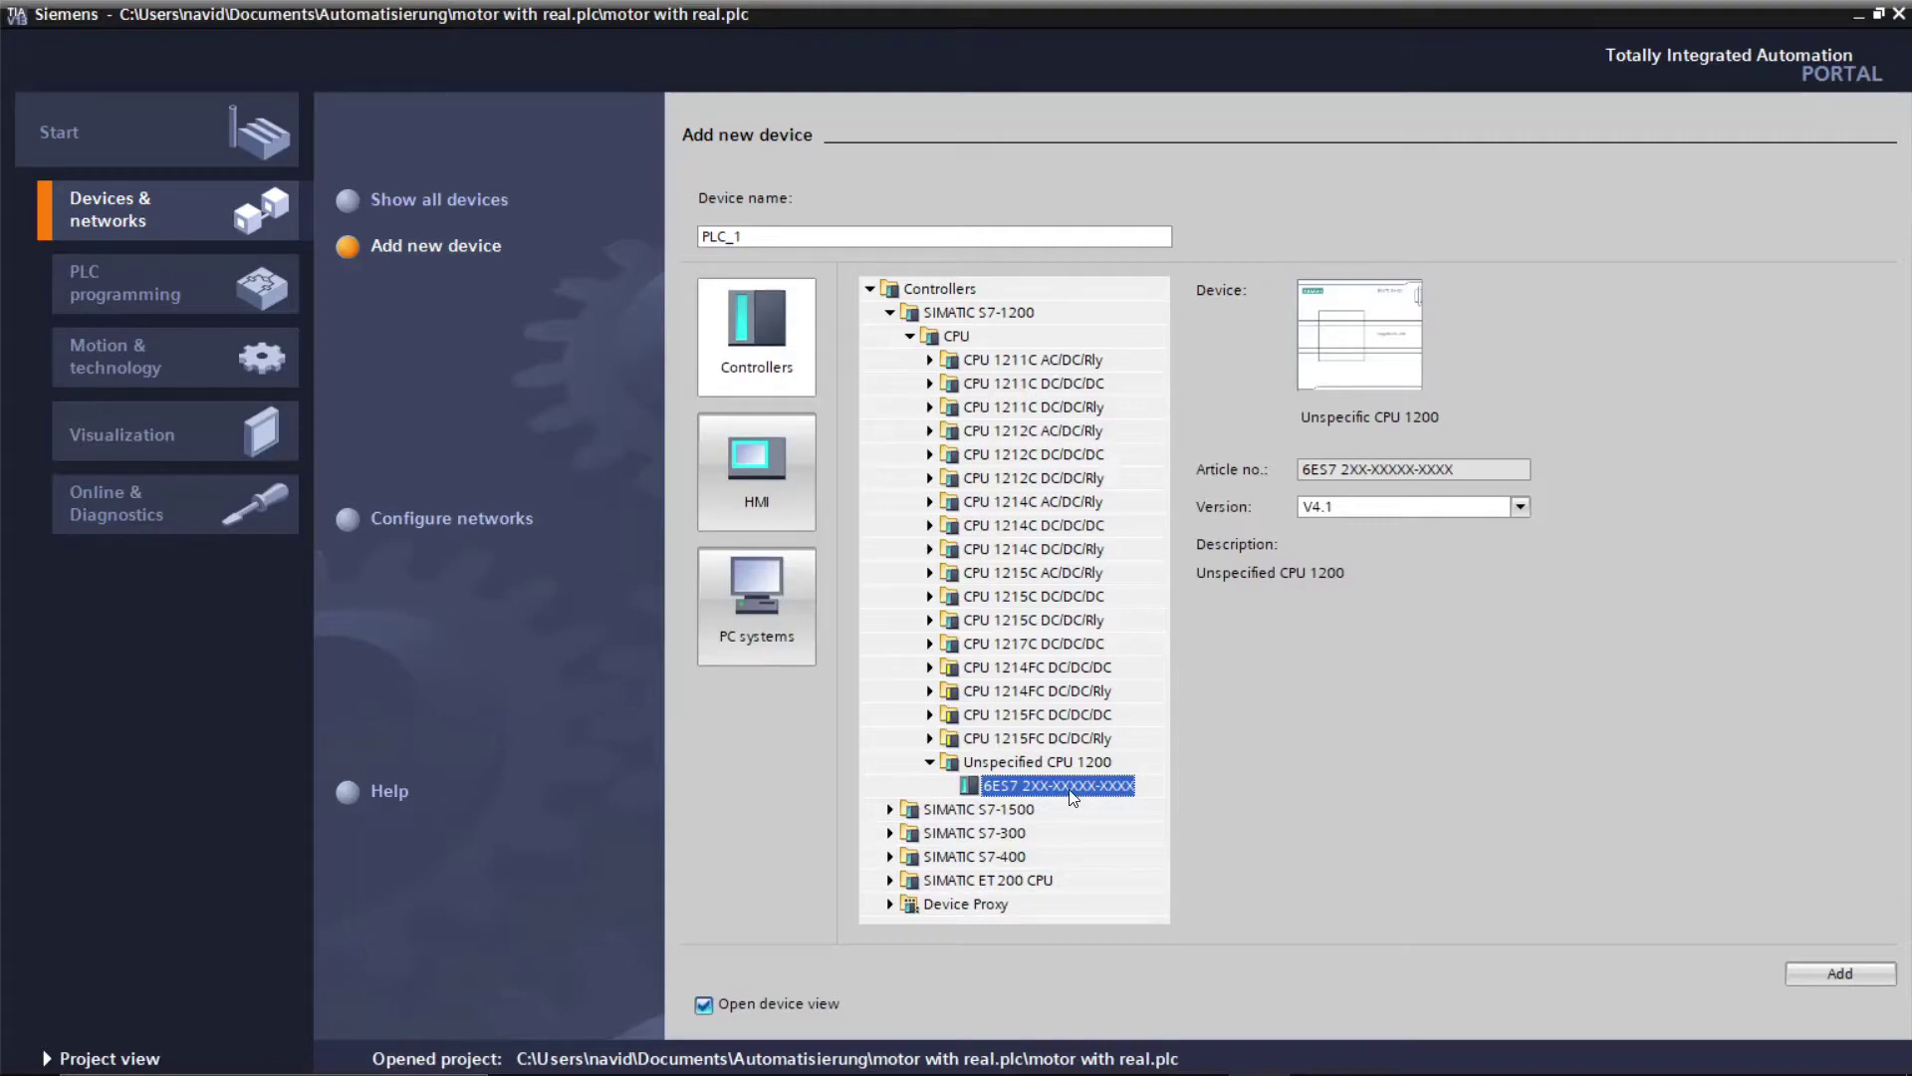
click(930, 763)
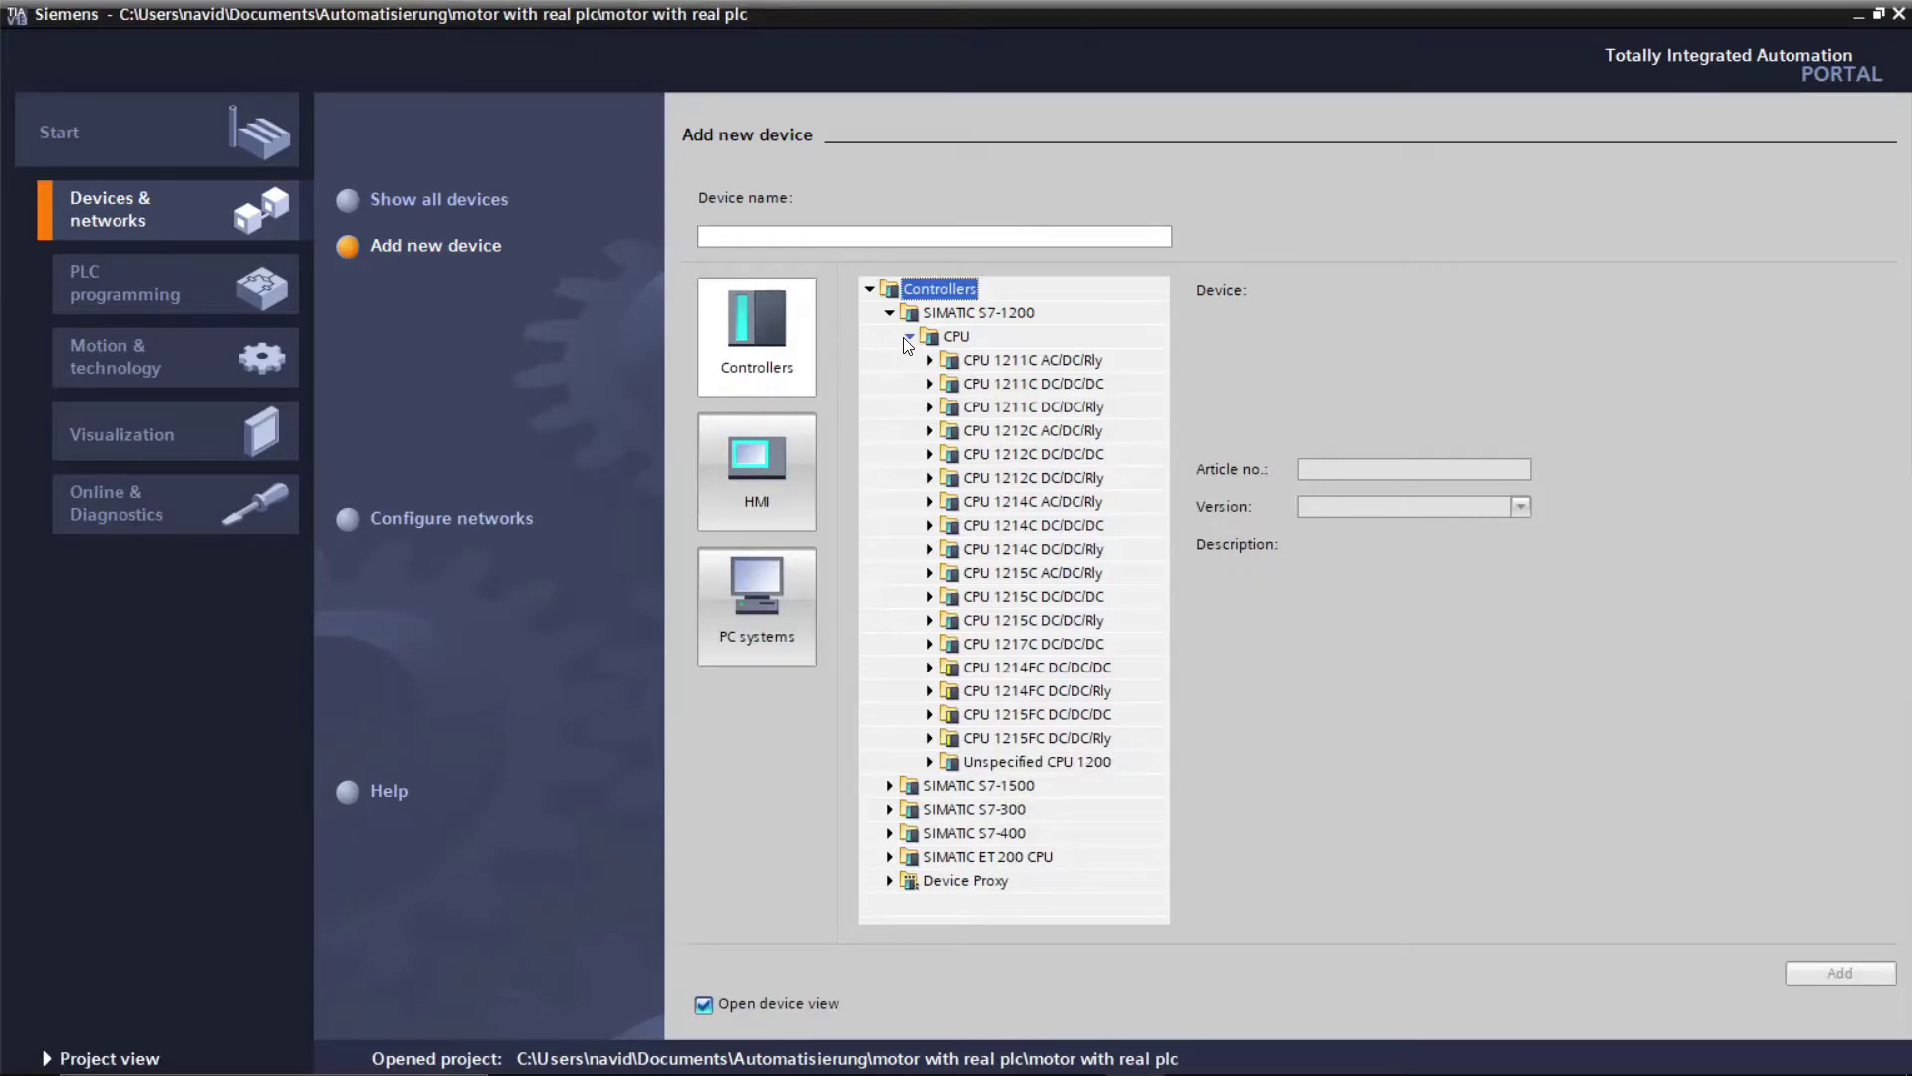
click(931, 430)
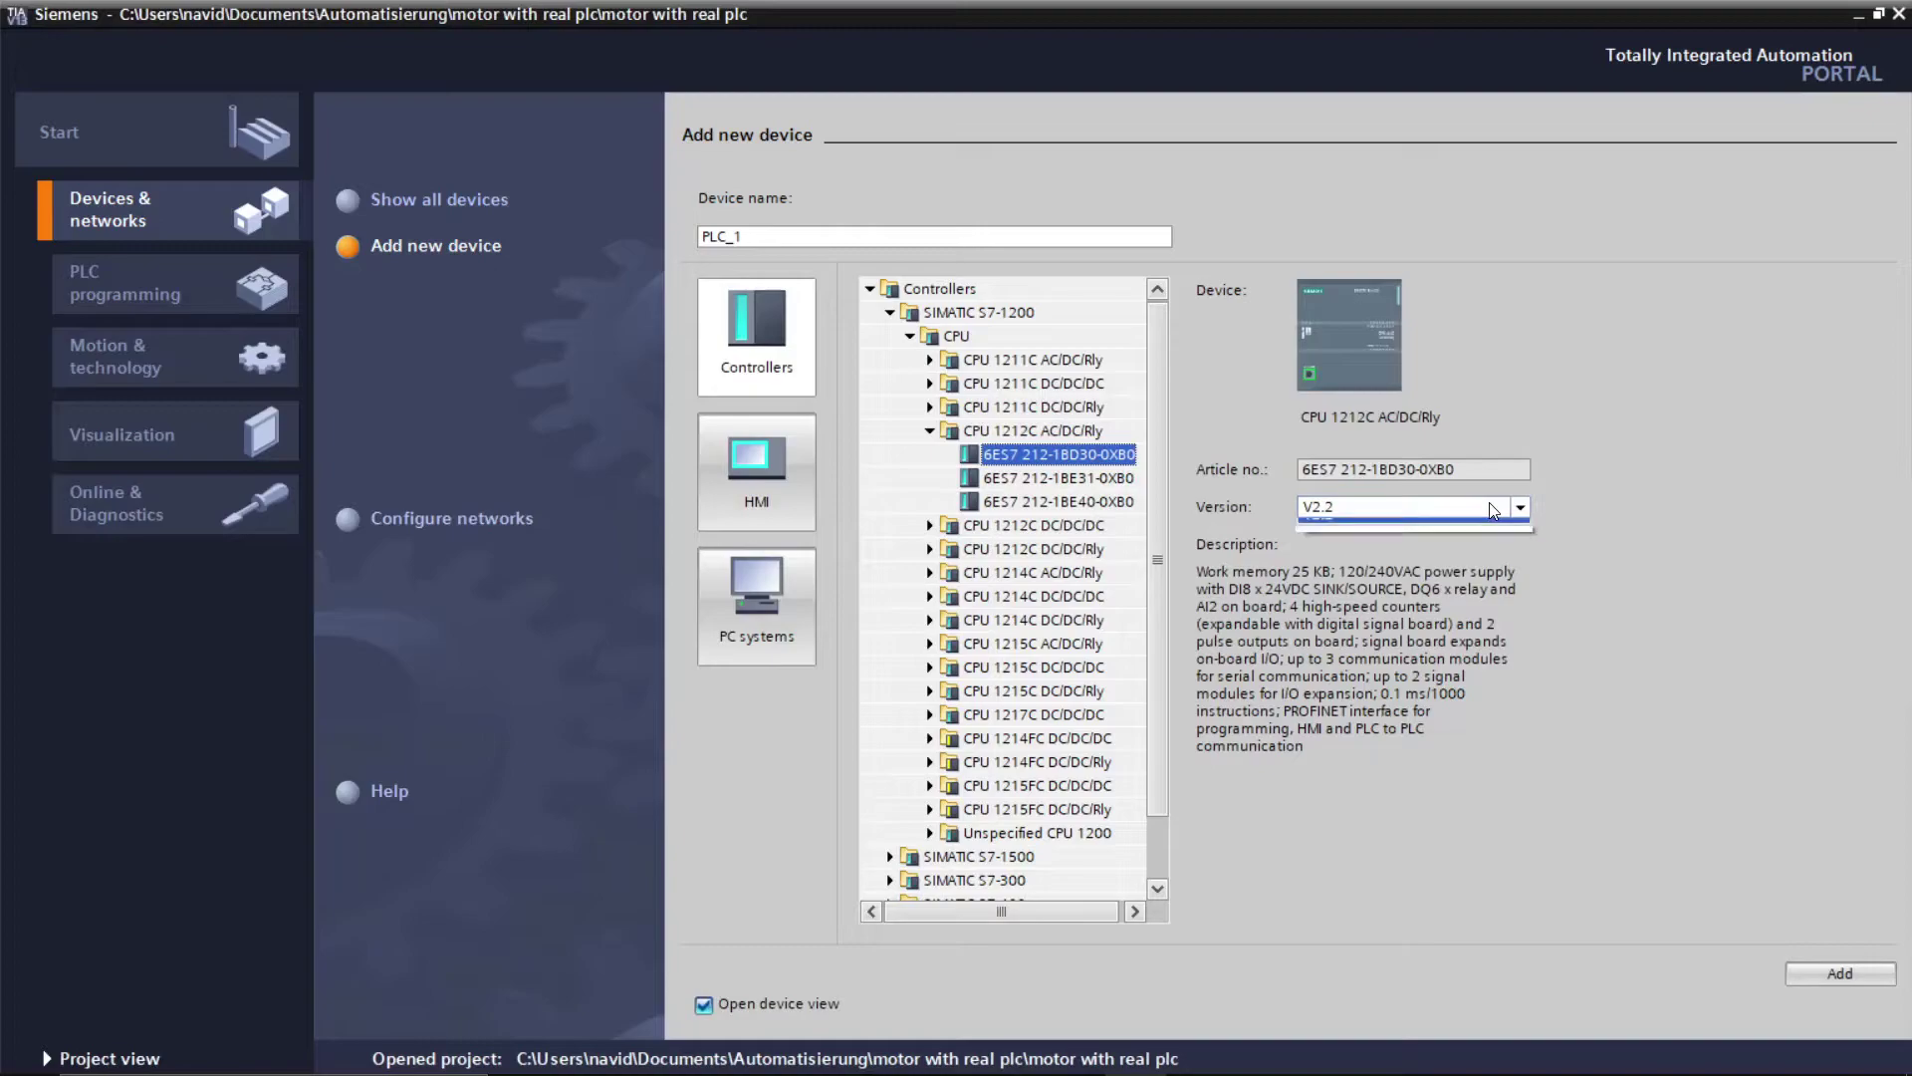
click(1463, 532)
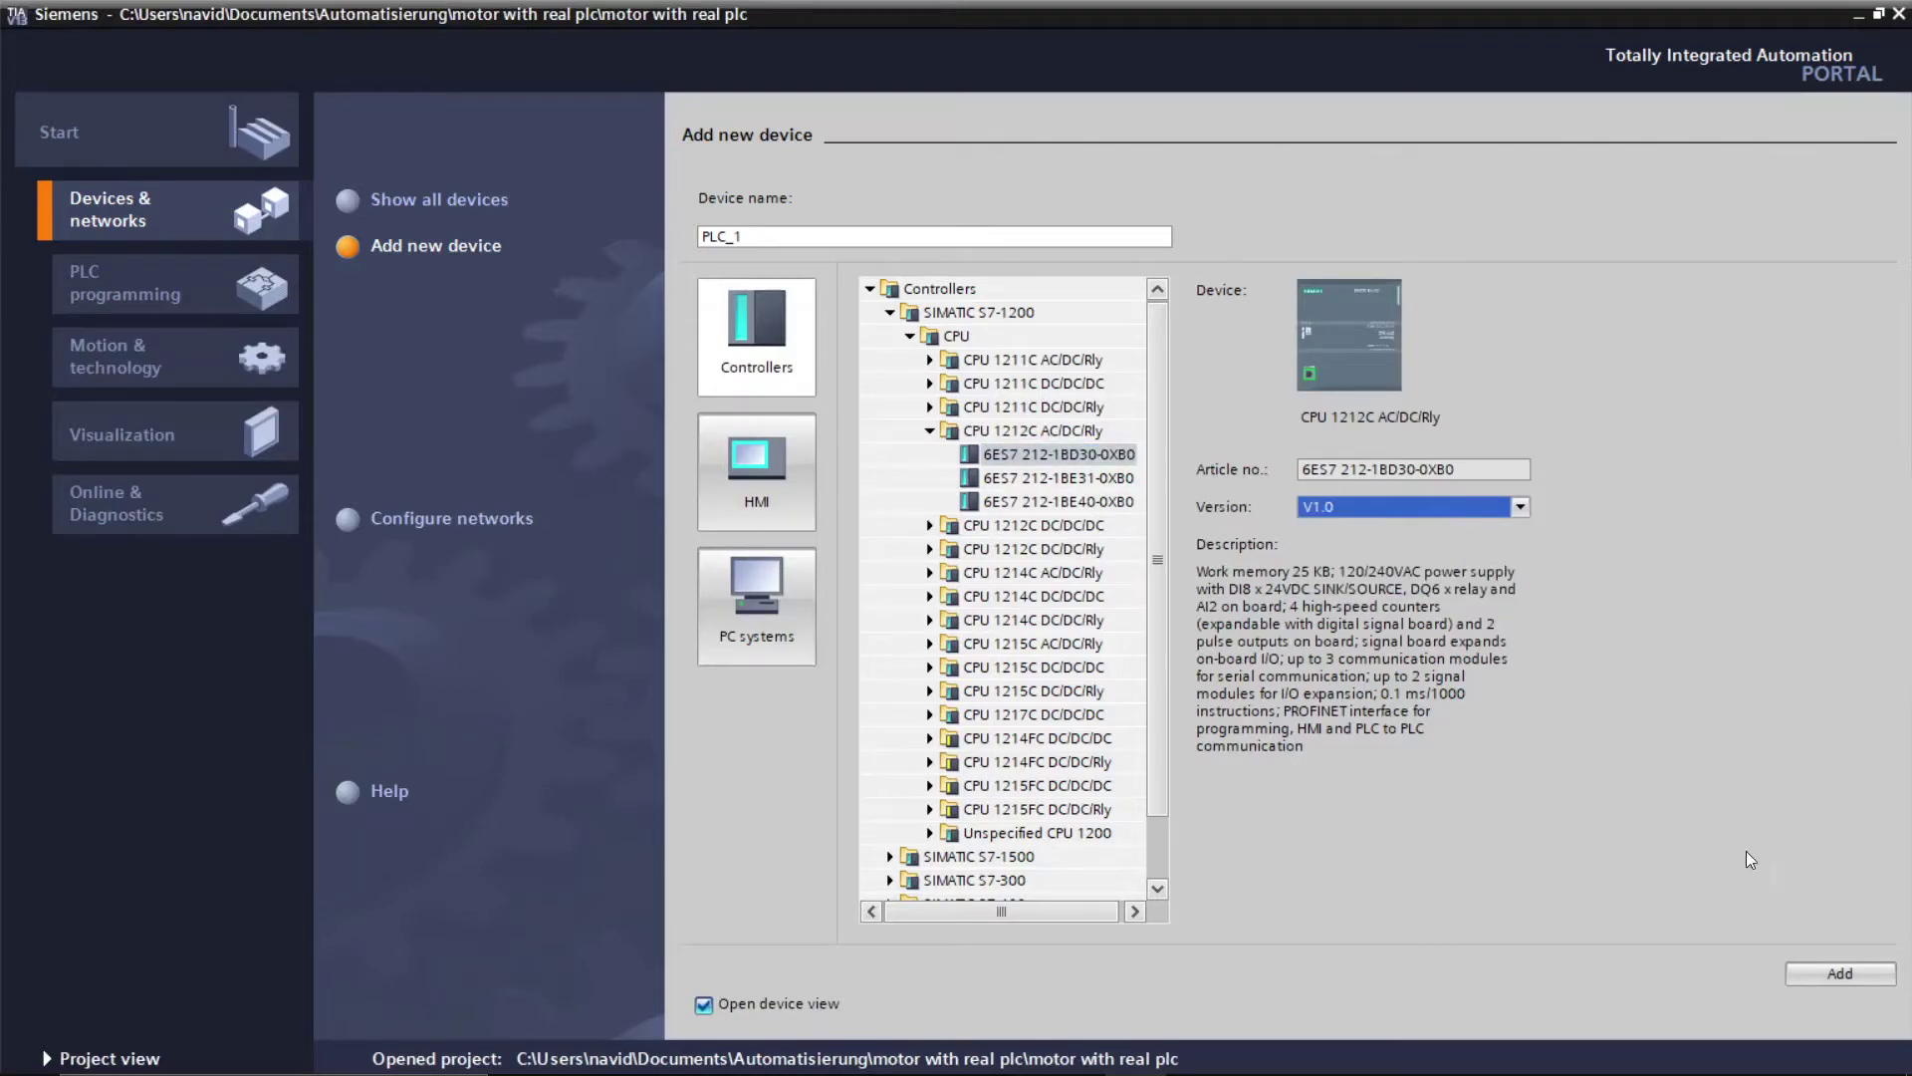
click(1811, 975)
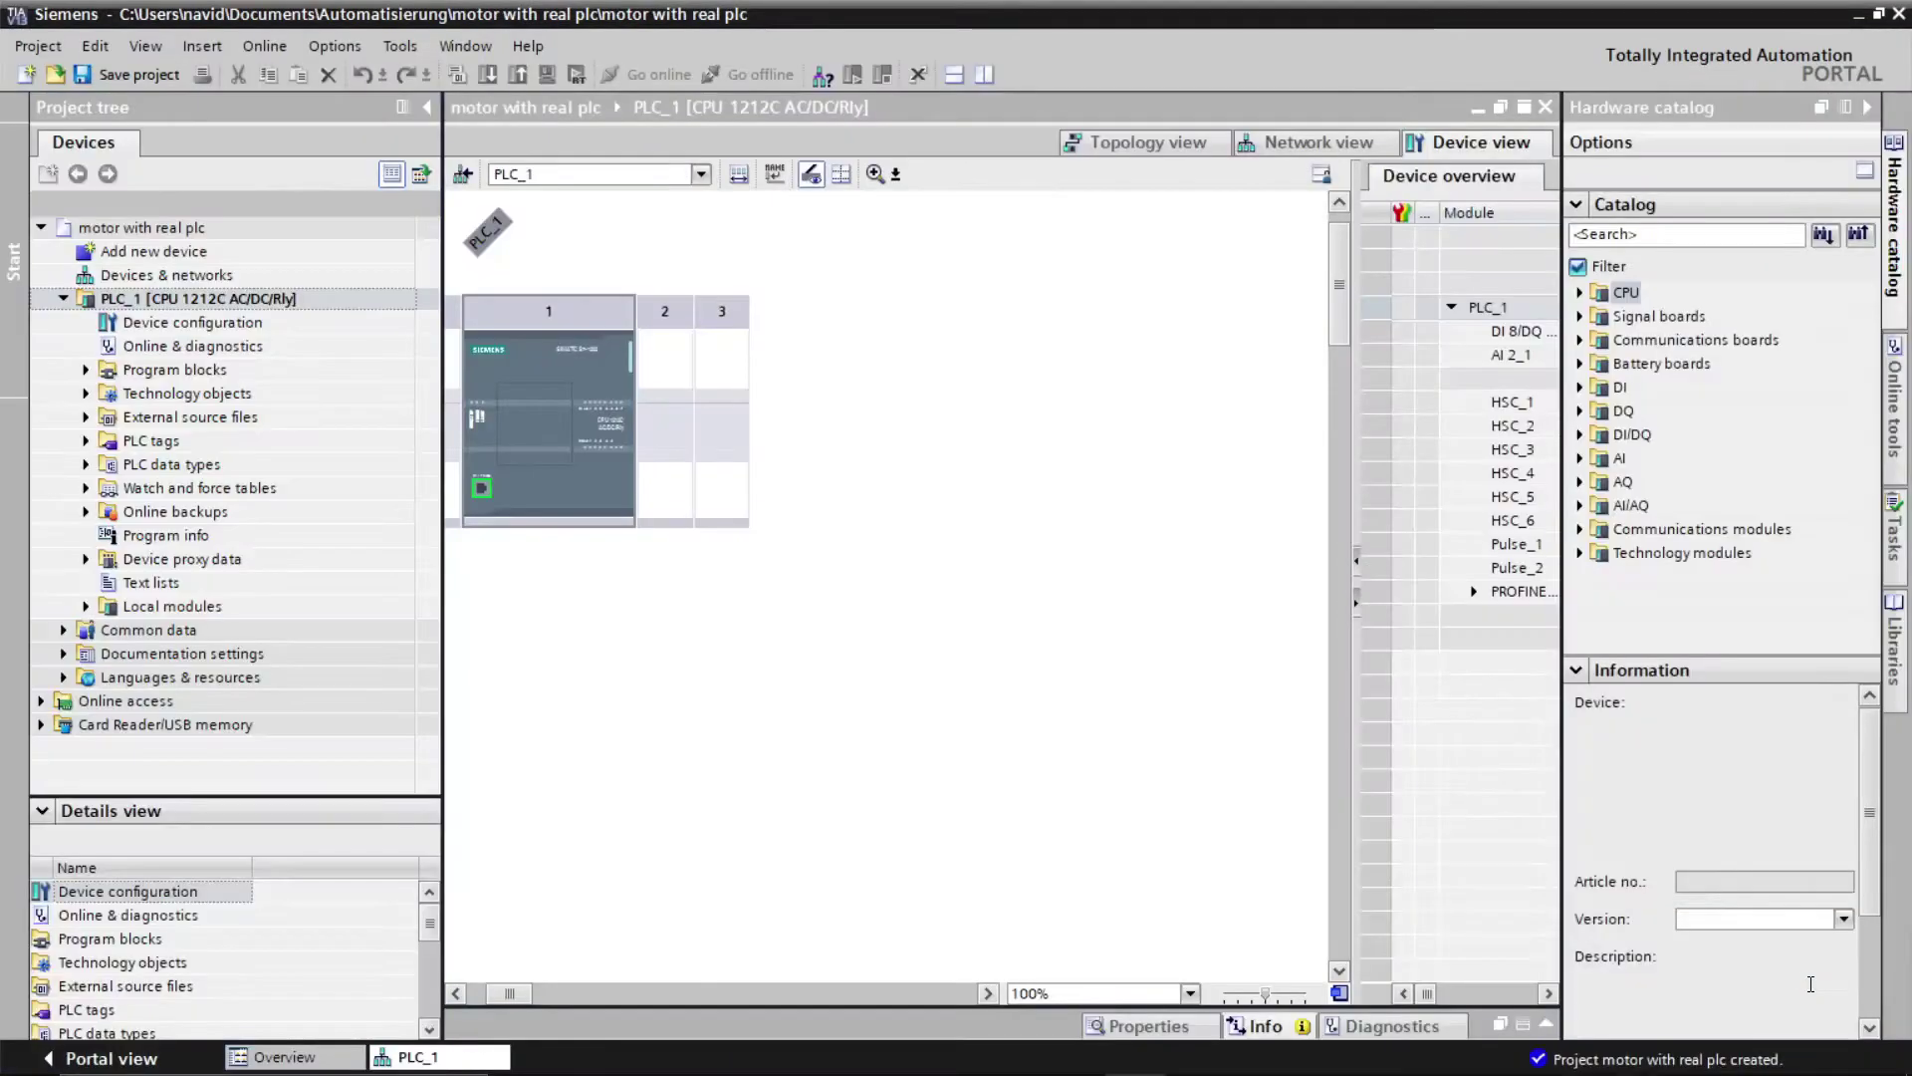
Step: Open the Main [OB1] block from PLC_1's Program blocks
click(174, 368)
click(86, 369)
click(151, 418)
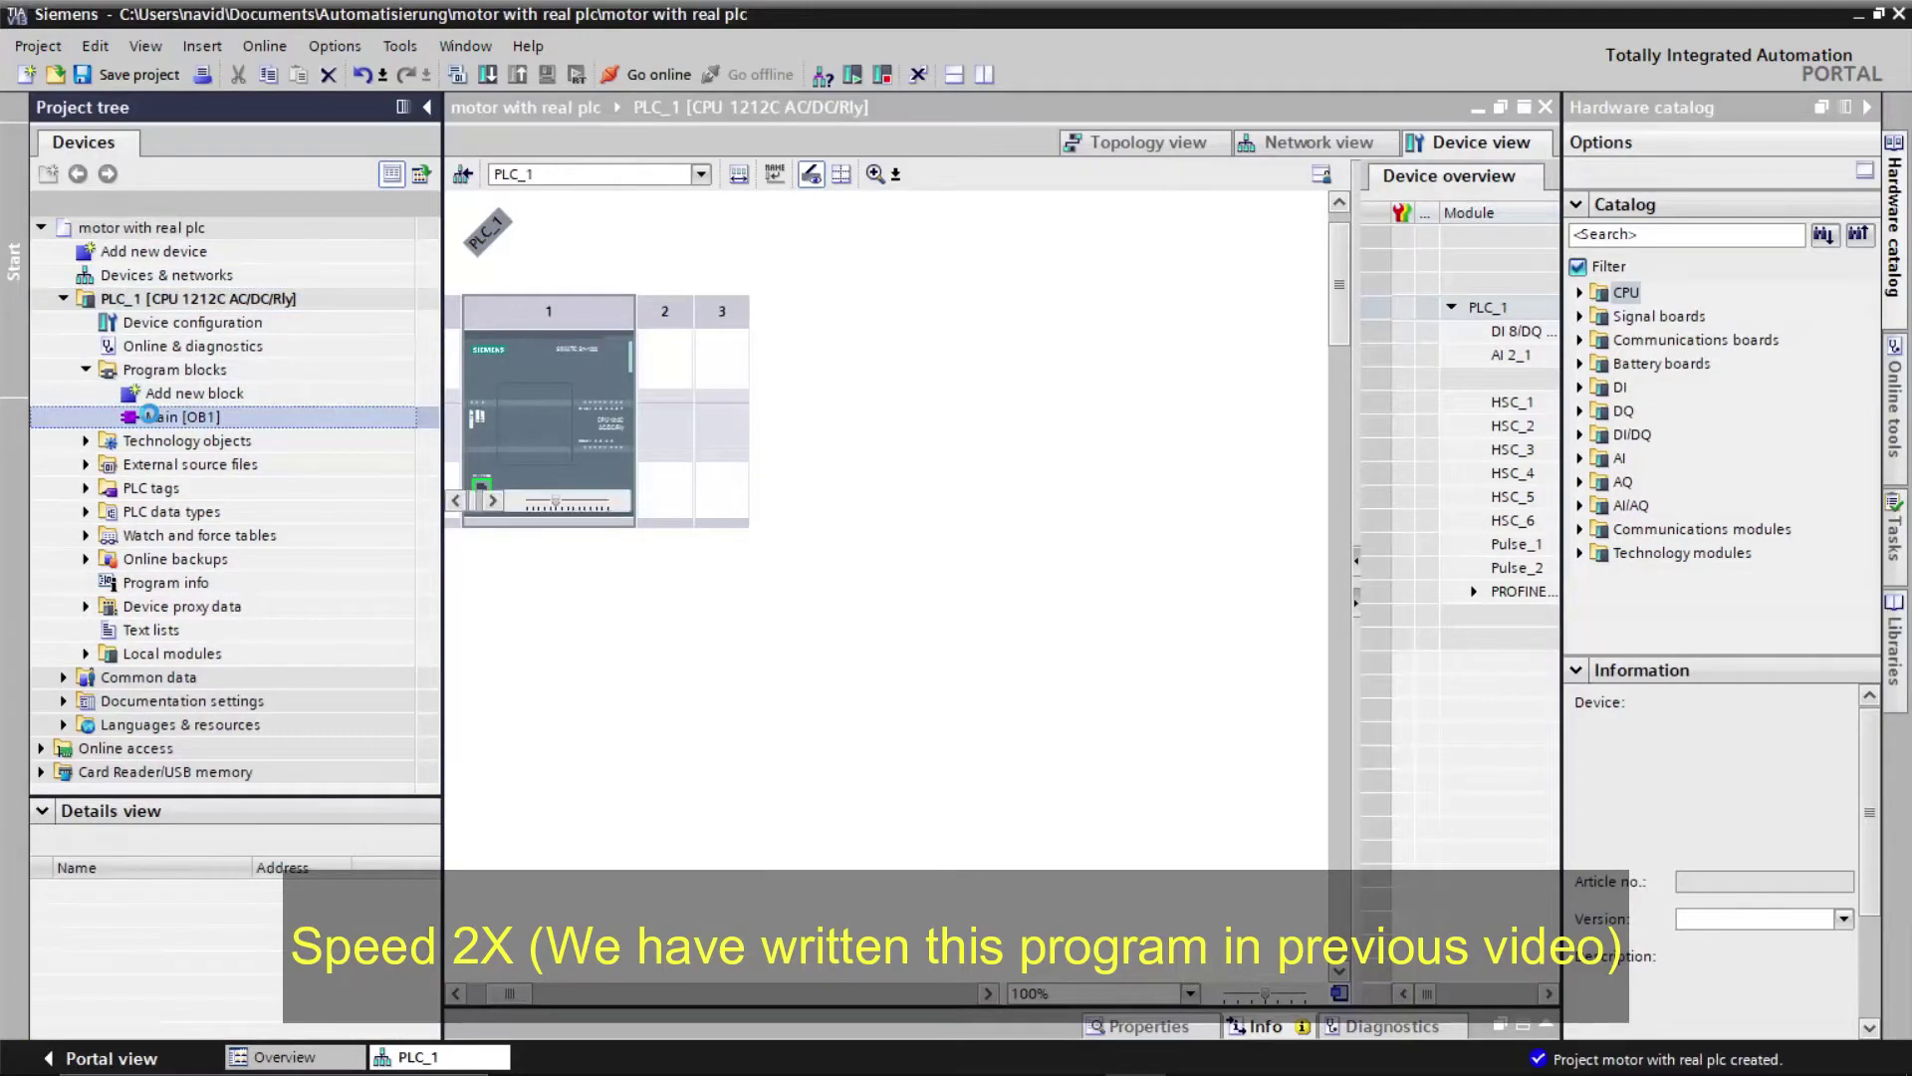
double_click(152, 418)
Step: Build Network 1 with a contact, coil and parallel seal-in contact, and delete Network 2
click(509, 348)
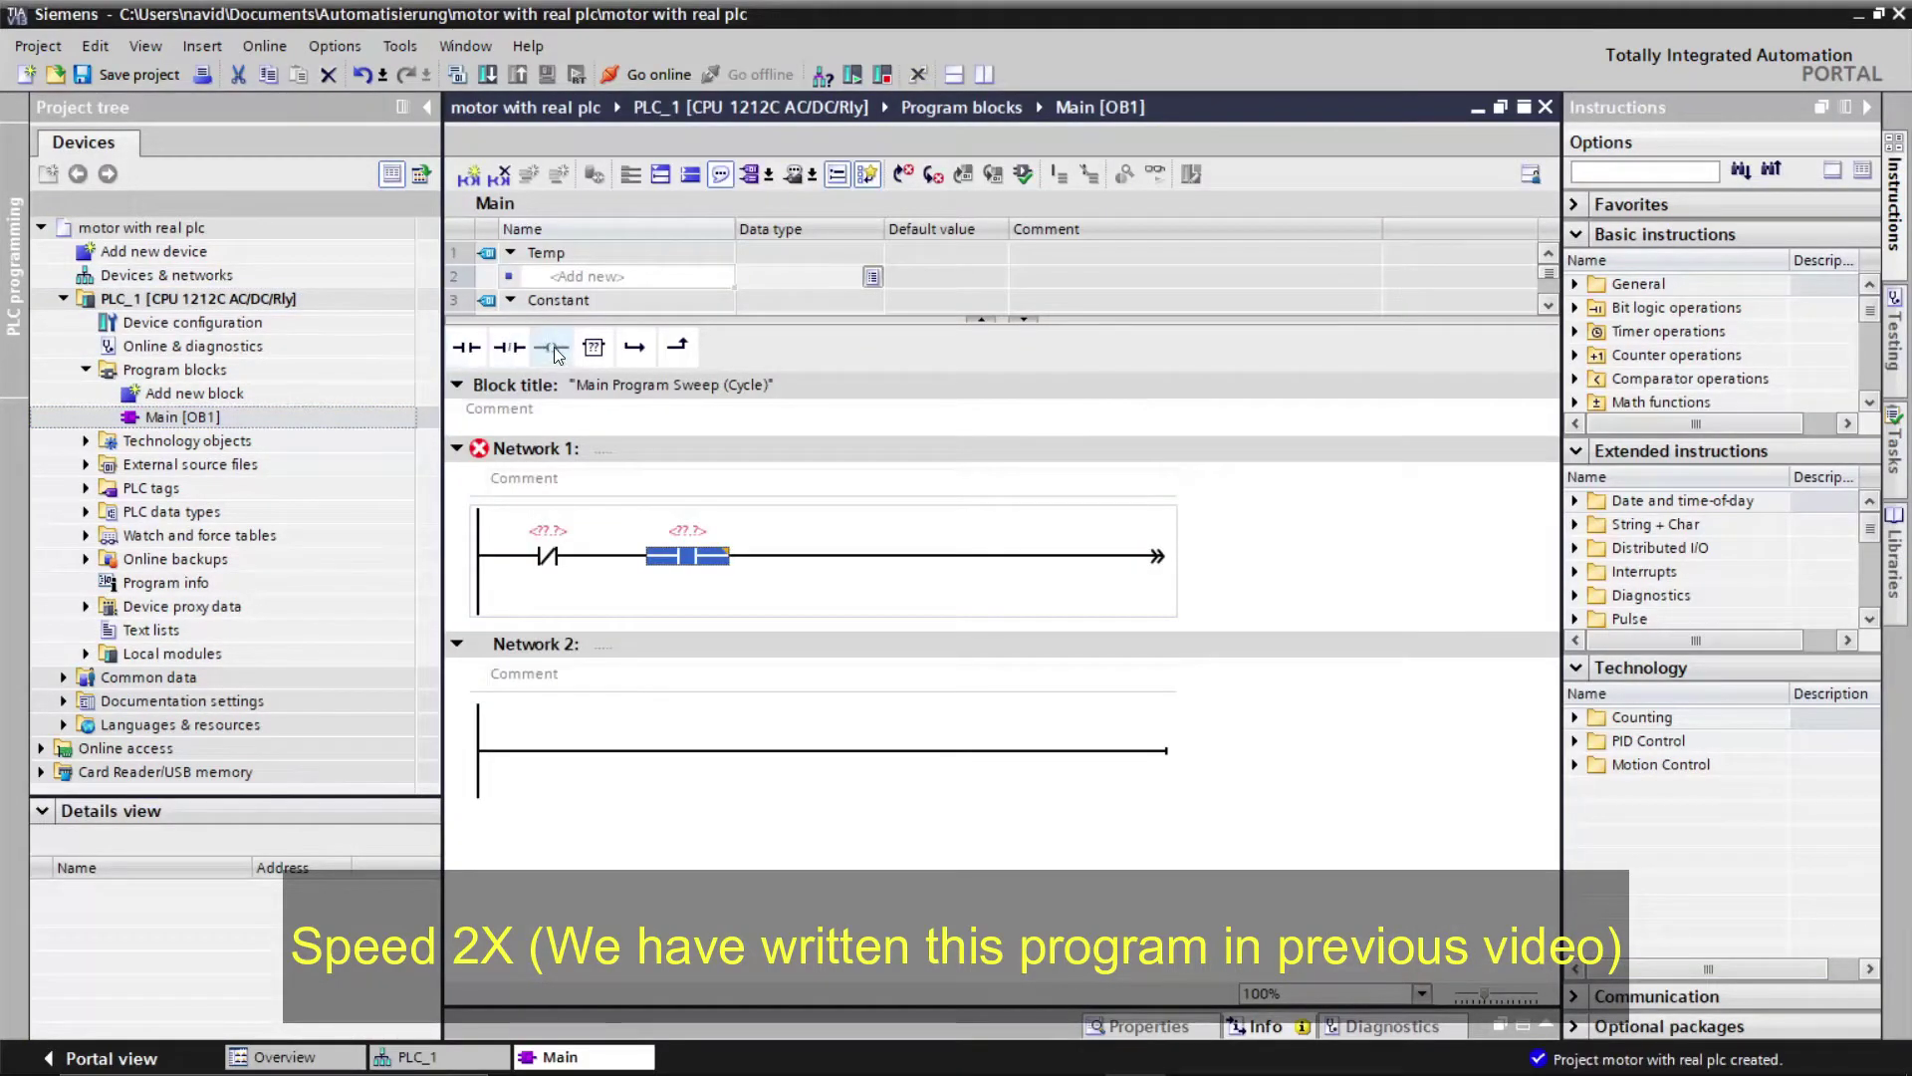
click(550, 346)
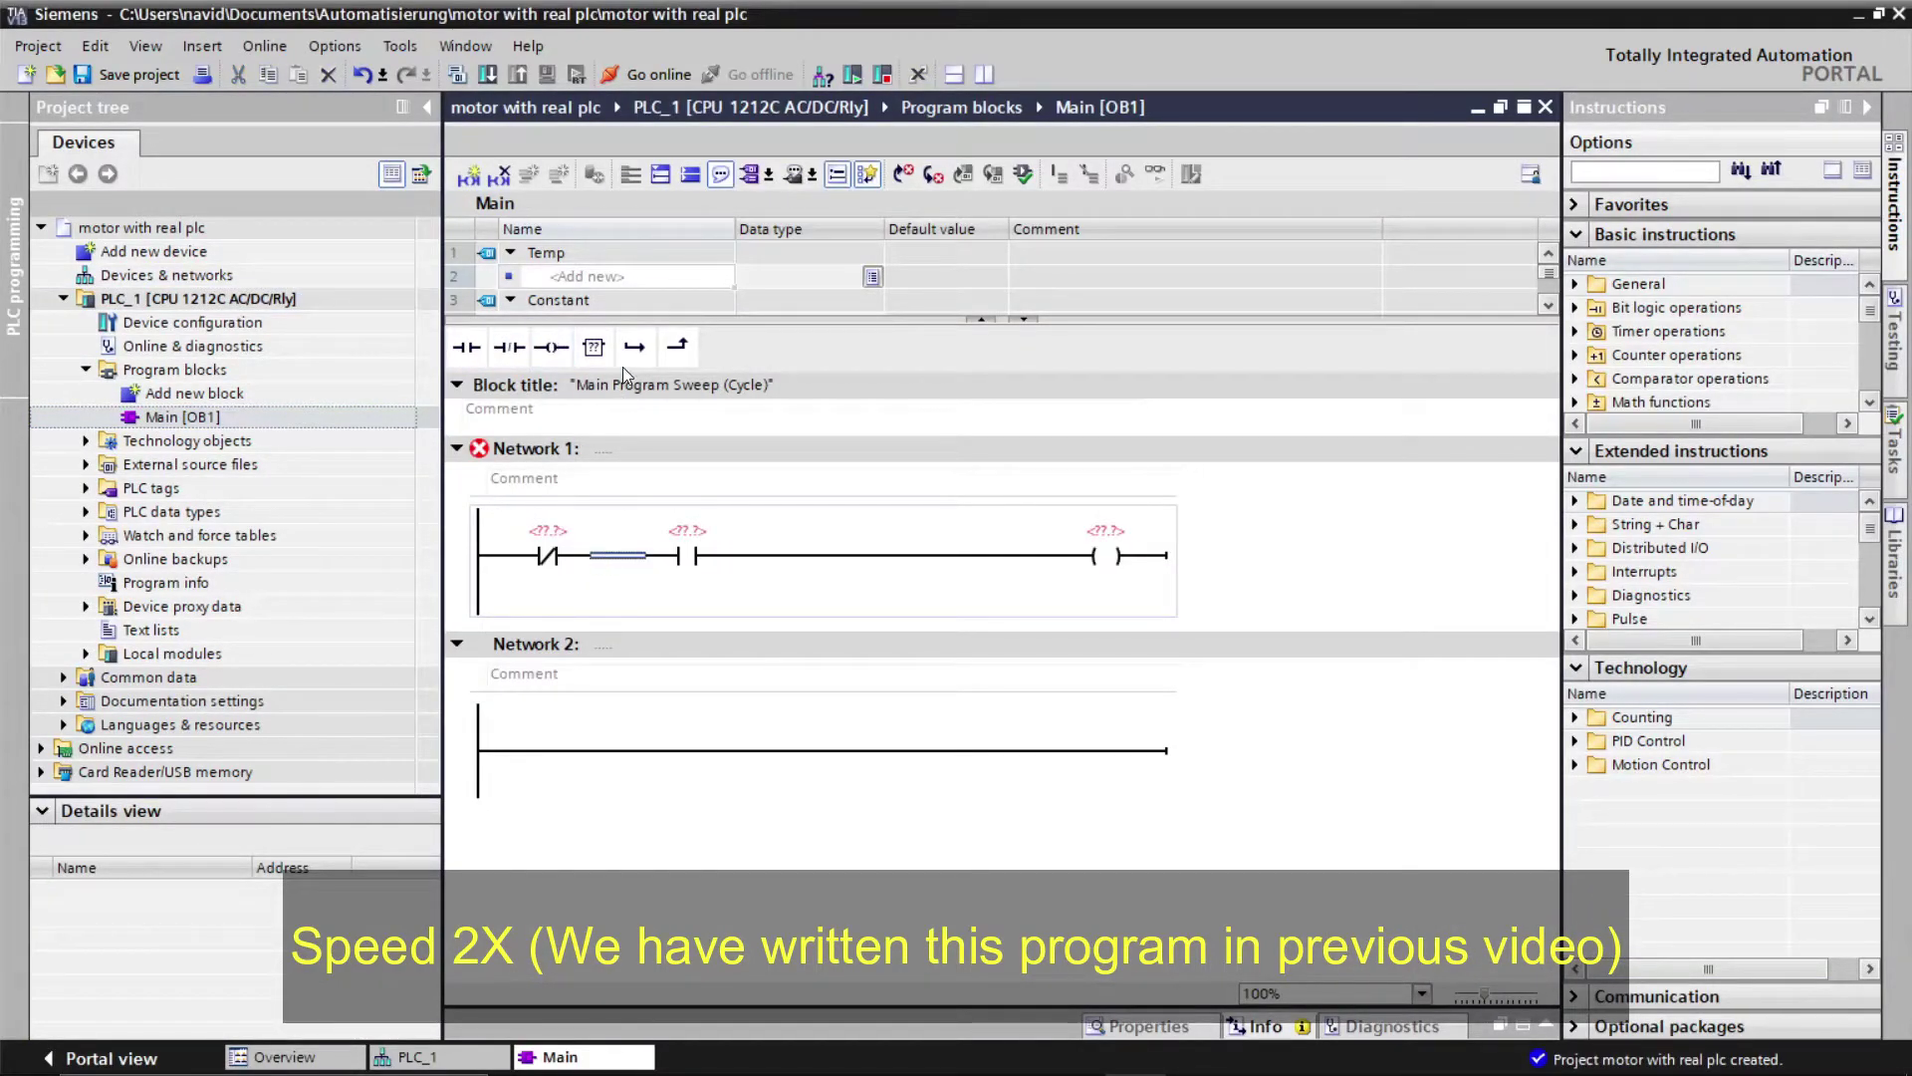
click(634, 347)
click(509, 347)
click(677, 347)
right_click(548, 723)
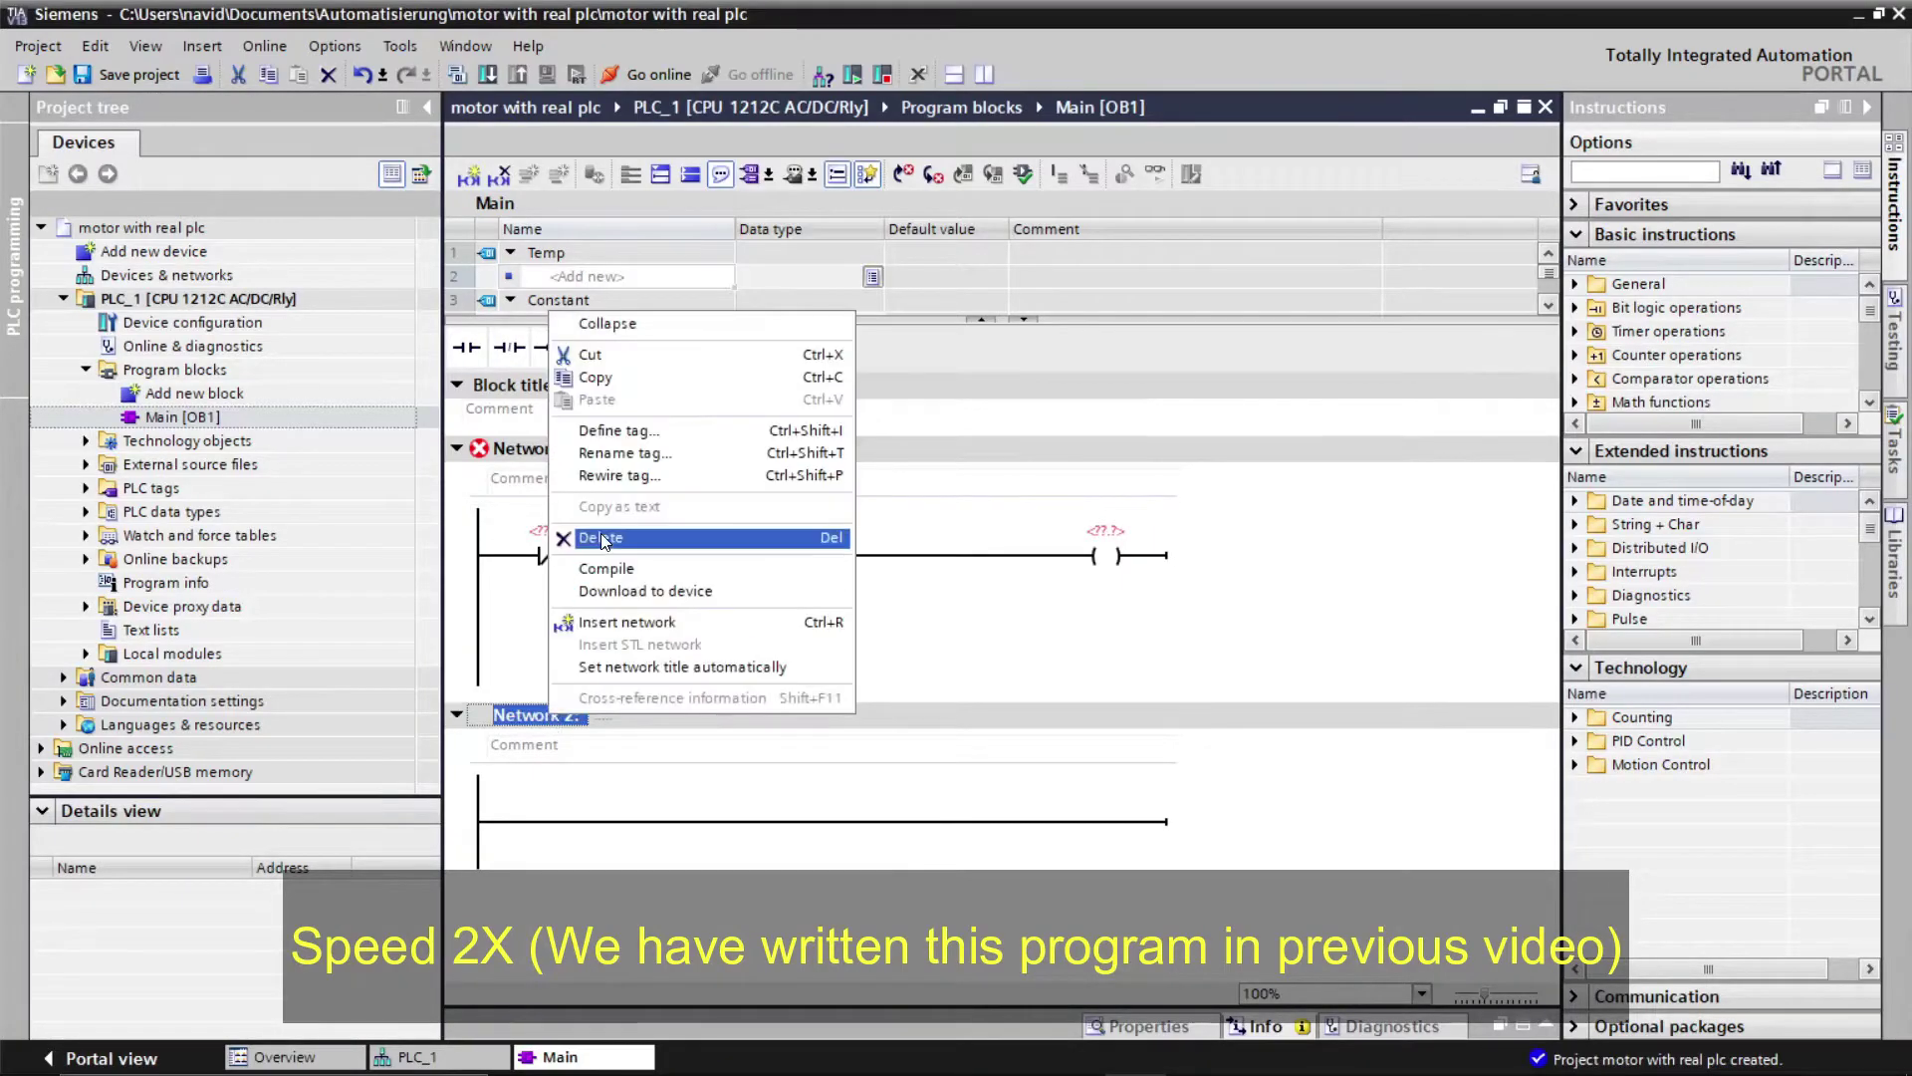
click(598, 539)
Step: Address the rung with %I0.0, %I0.1 and %Q0.0 for the contacts and coil
key(Return)
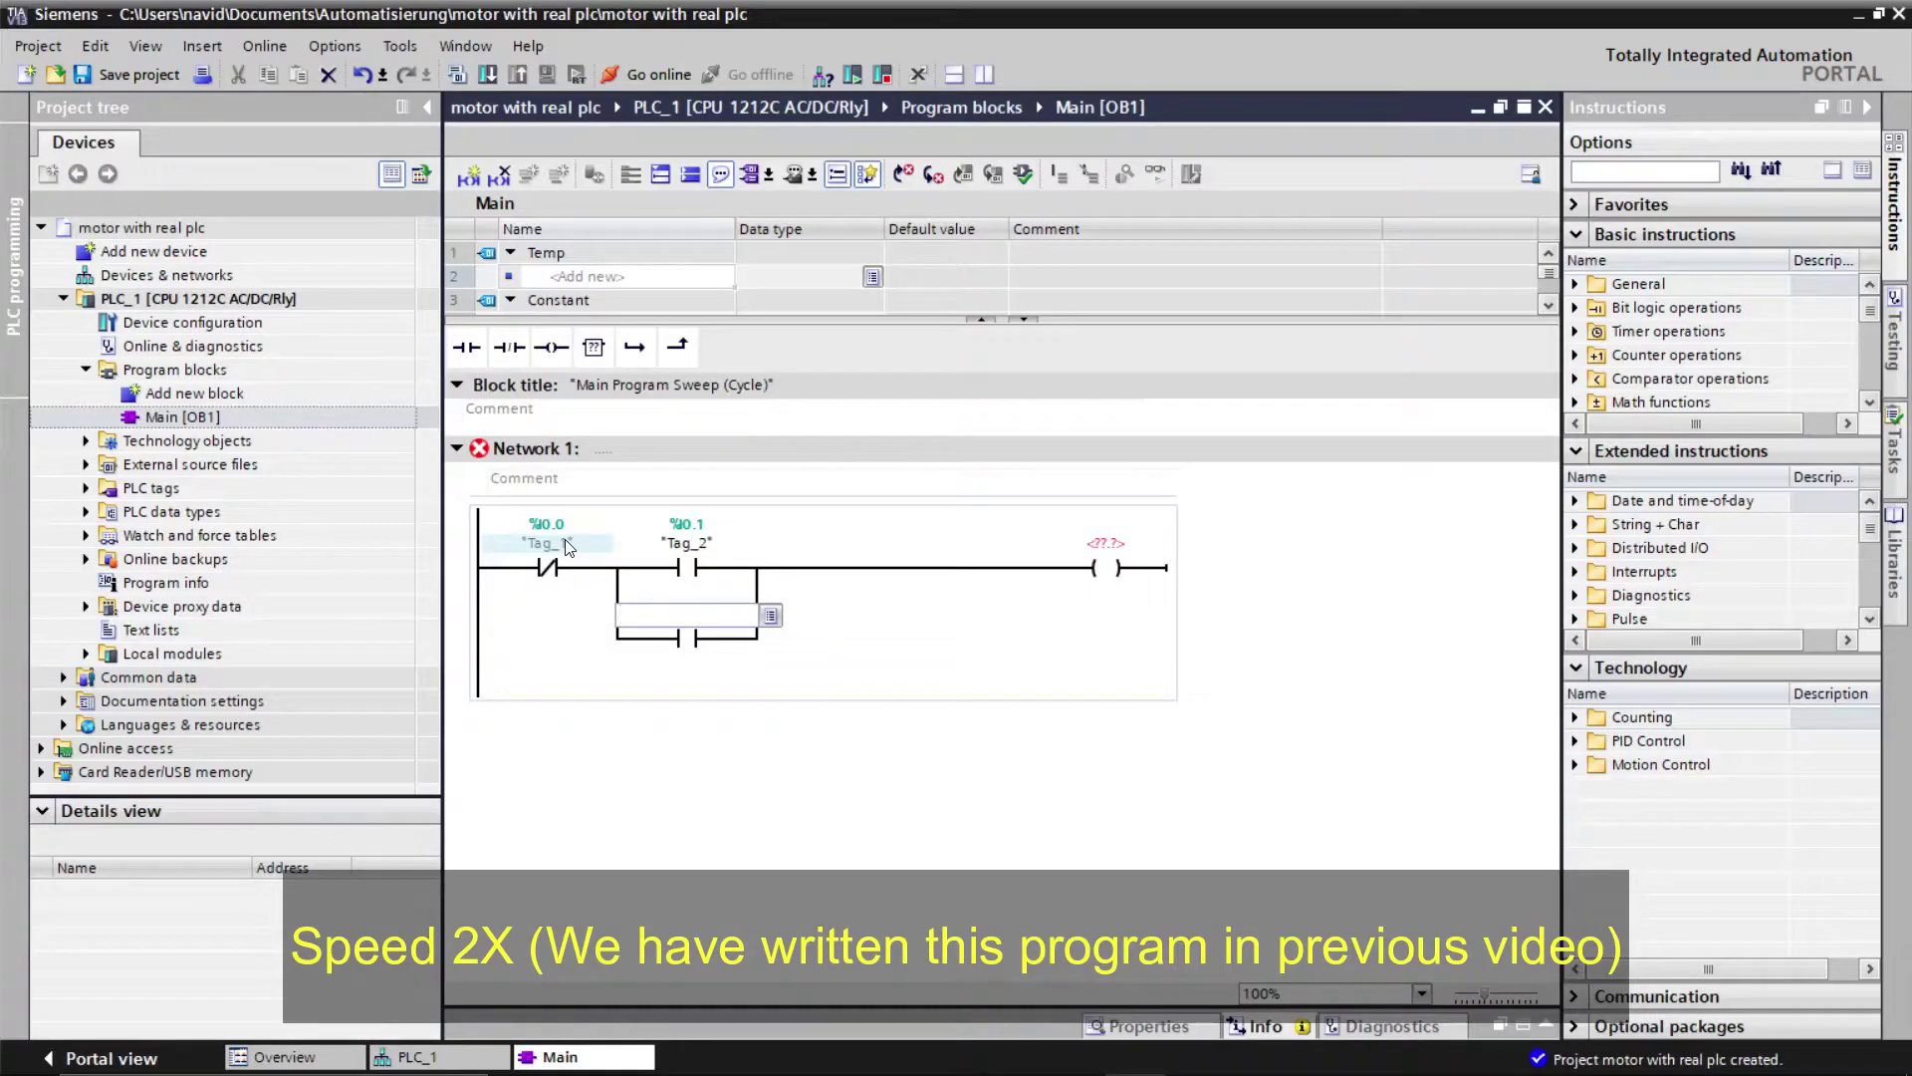
text(q0.0)
key(Return)
text(q0.0)
key(Return)
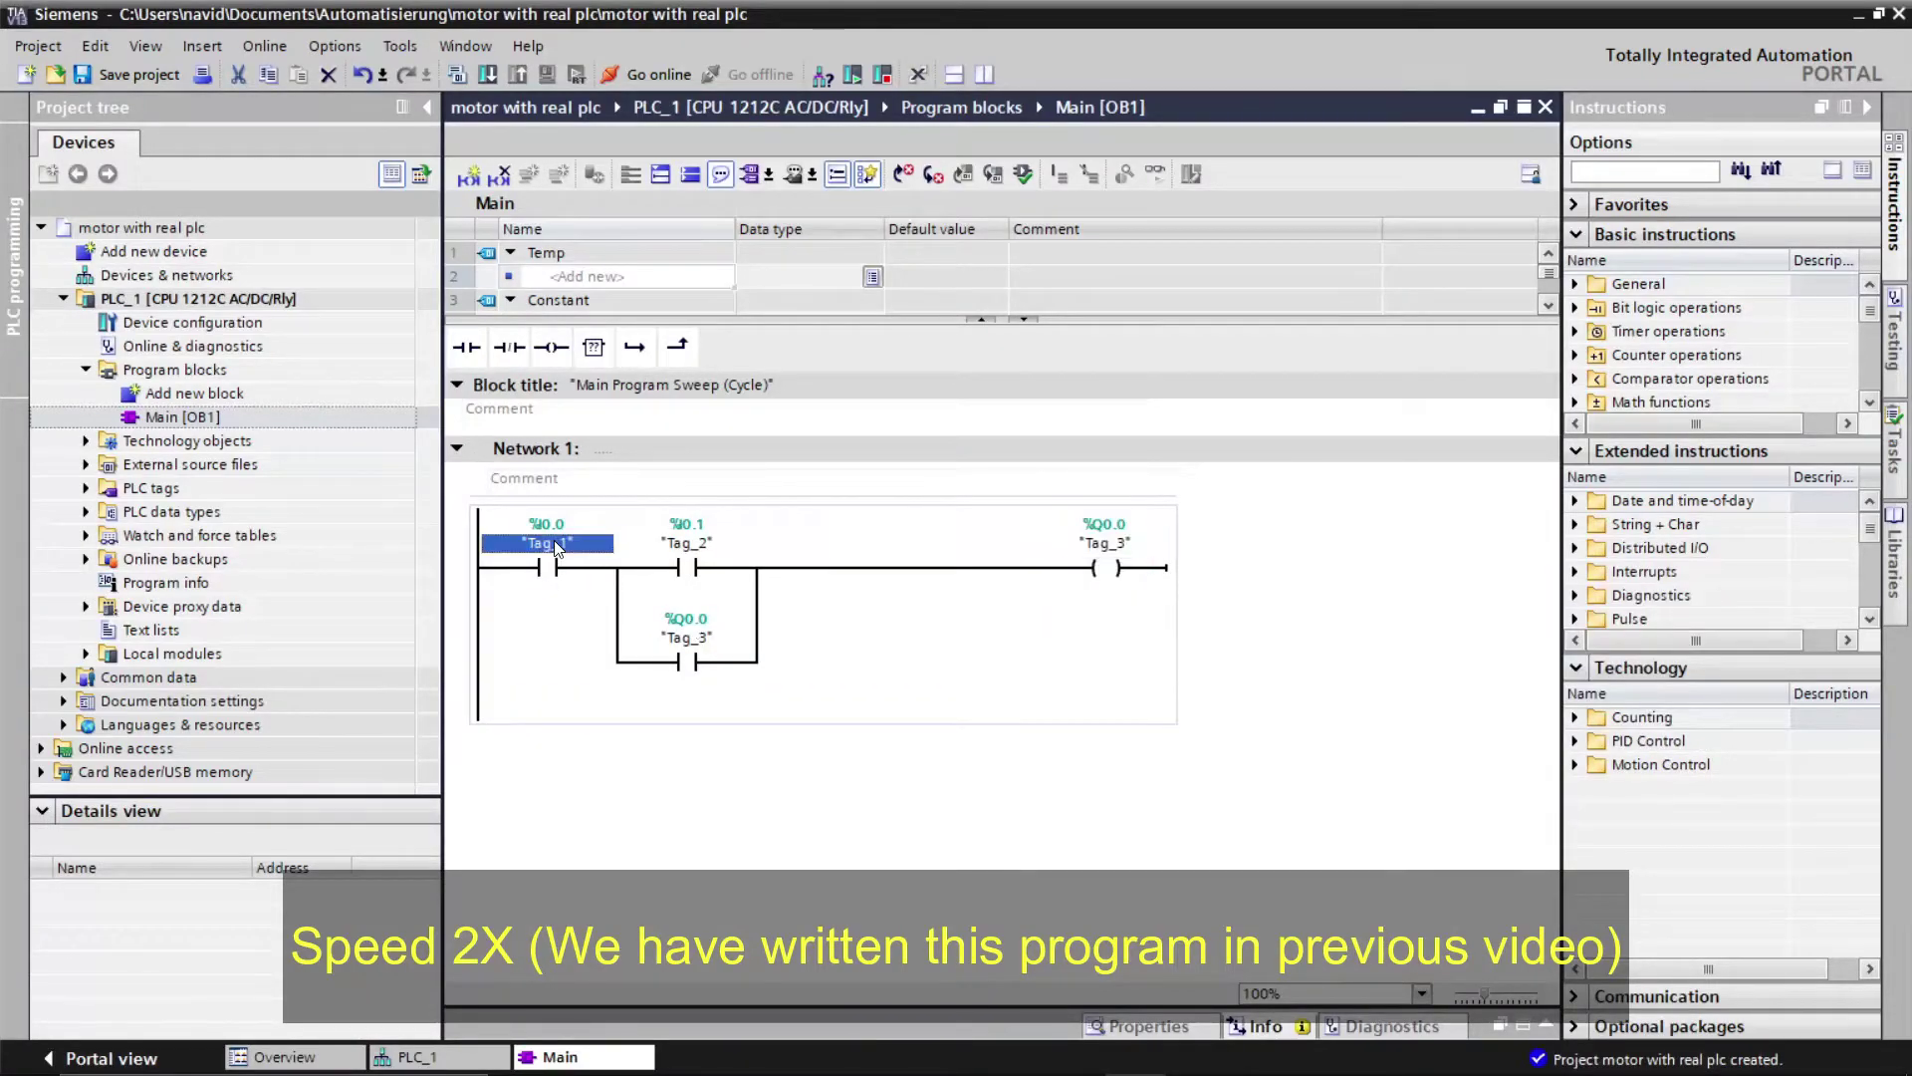
Step: Rename the tags Tag_1, Tag_2, Tag_3 to Stop, Start and Motor, and save the project
right_click(556, 549)
click(642, 843)
text(Stop)
key(Return)
right_click(688, 547)
click(770, 843)
key(Return)
text("Start)
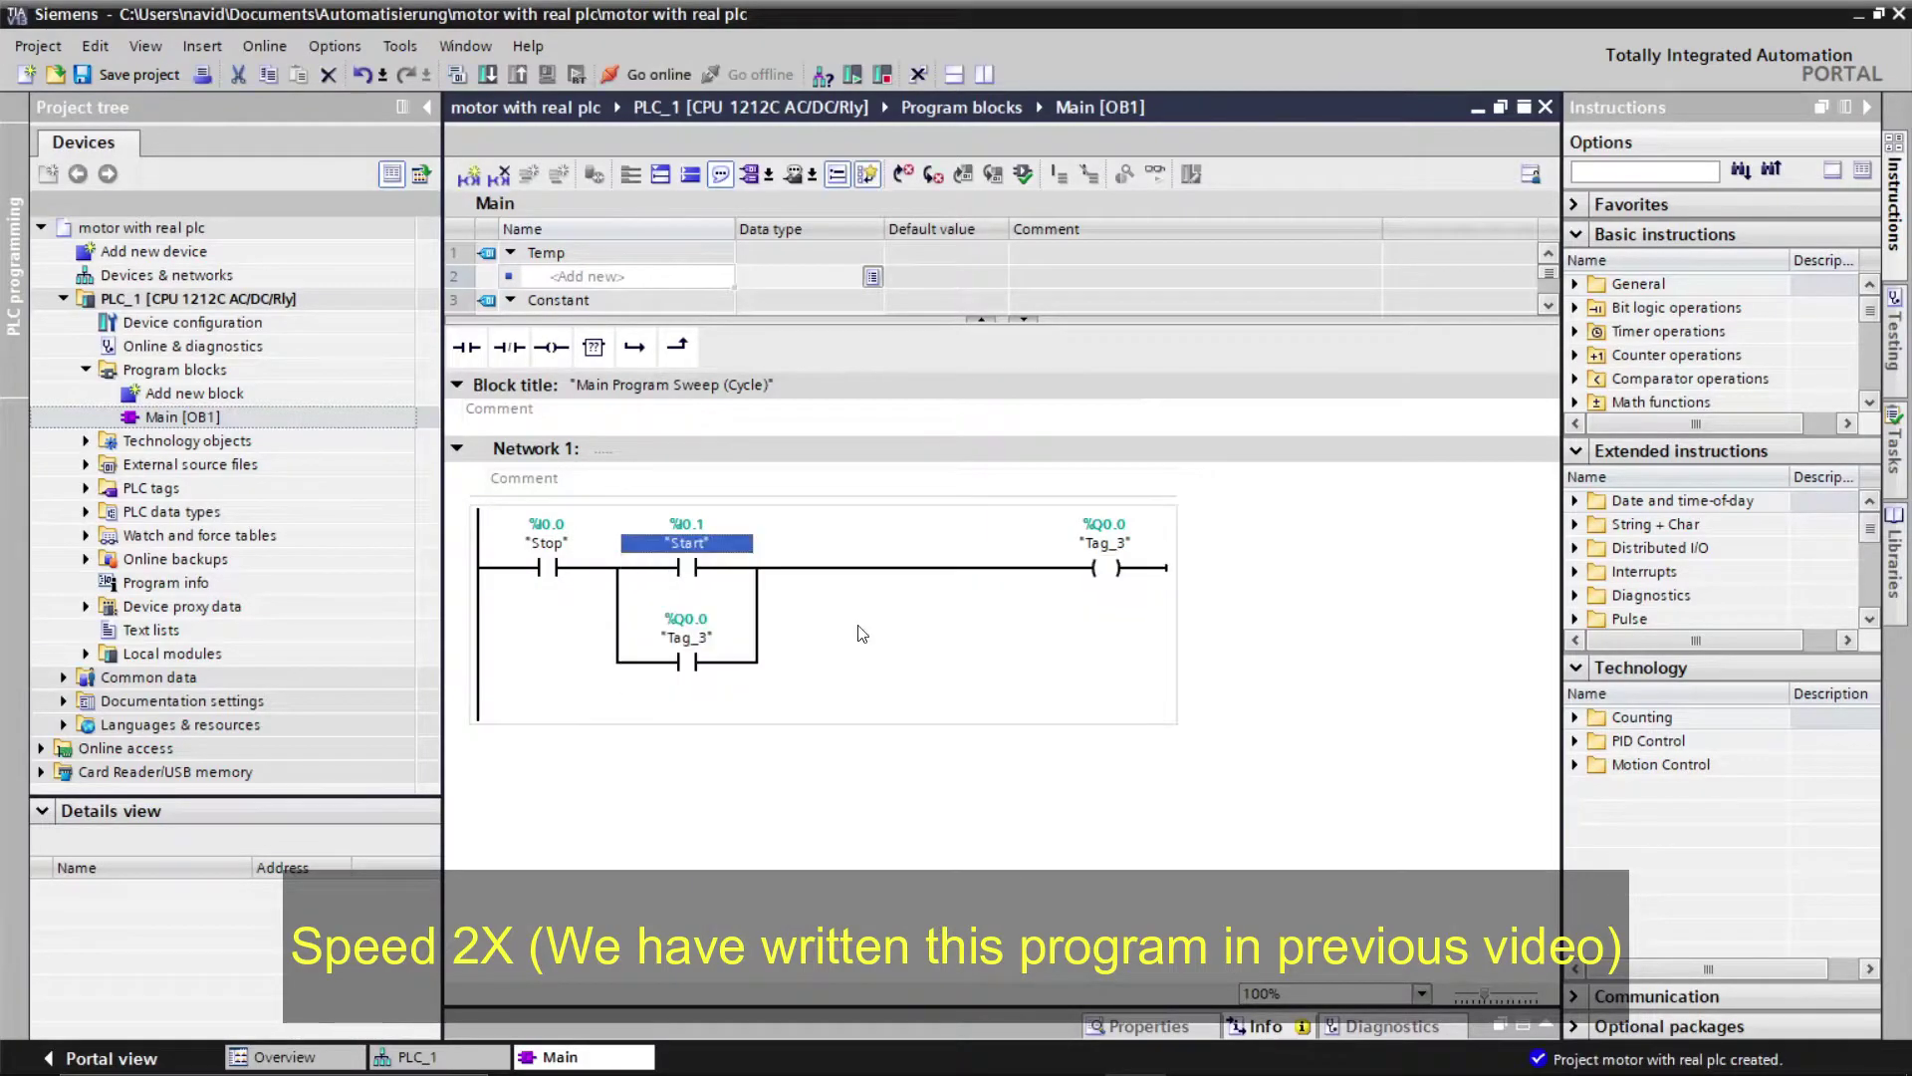
right_click(688, 636)
click(778, 833)
click(1246, 753)
text("Motor)
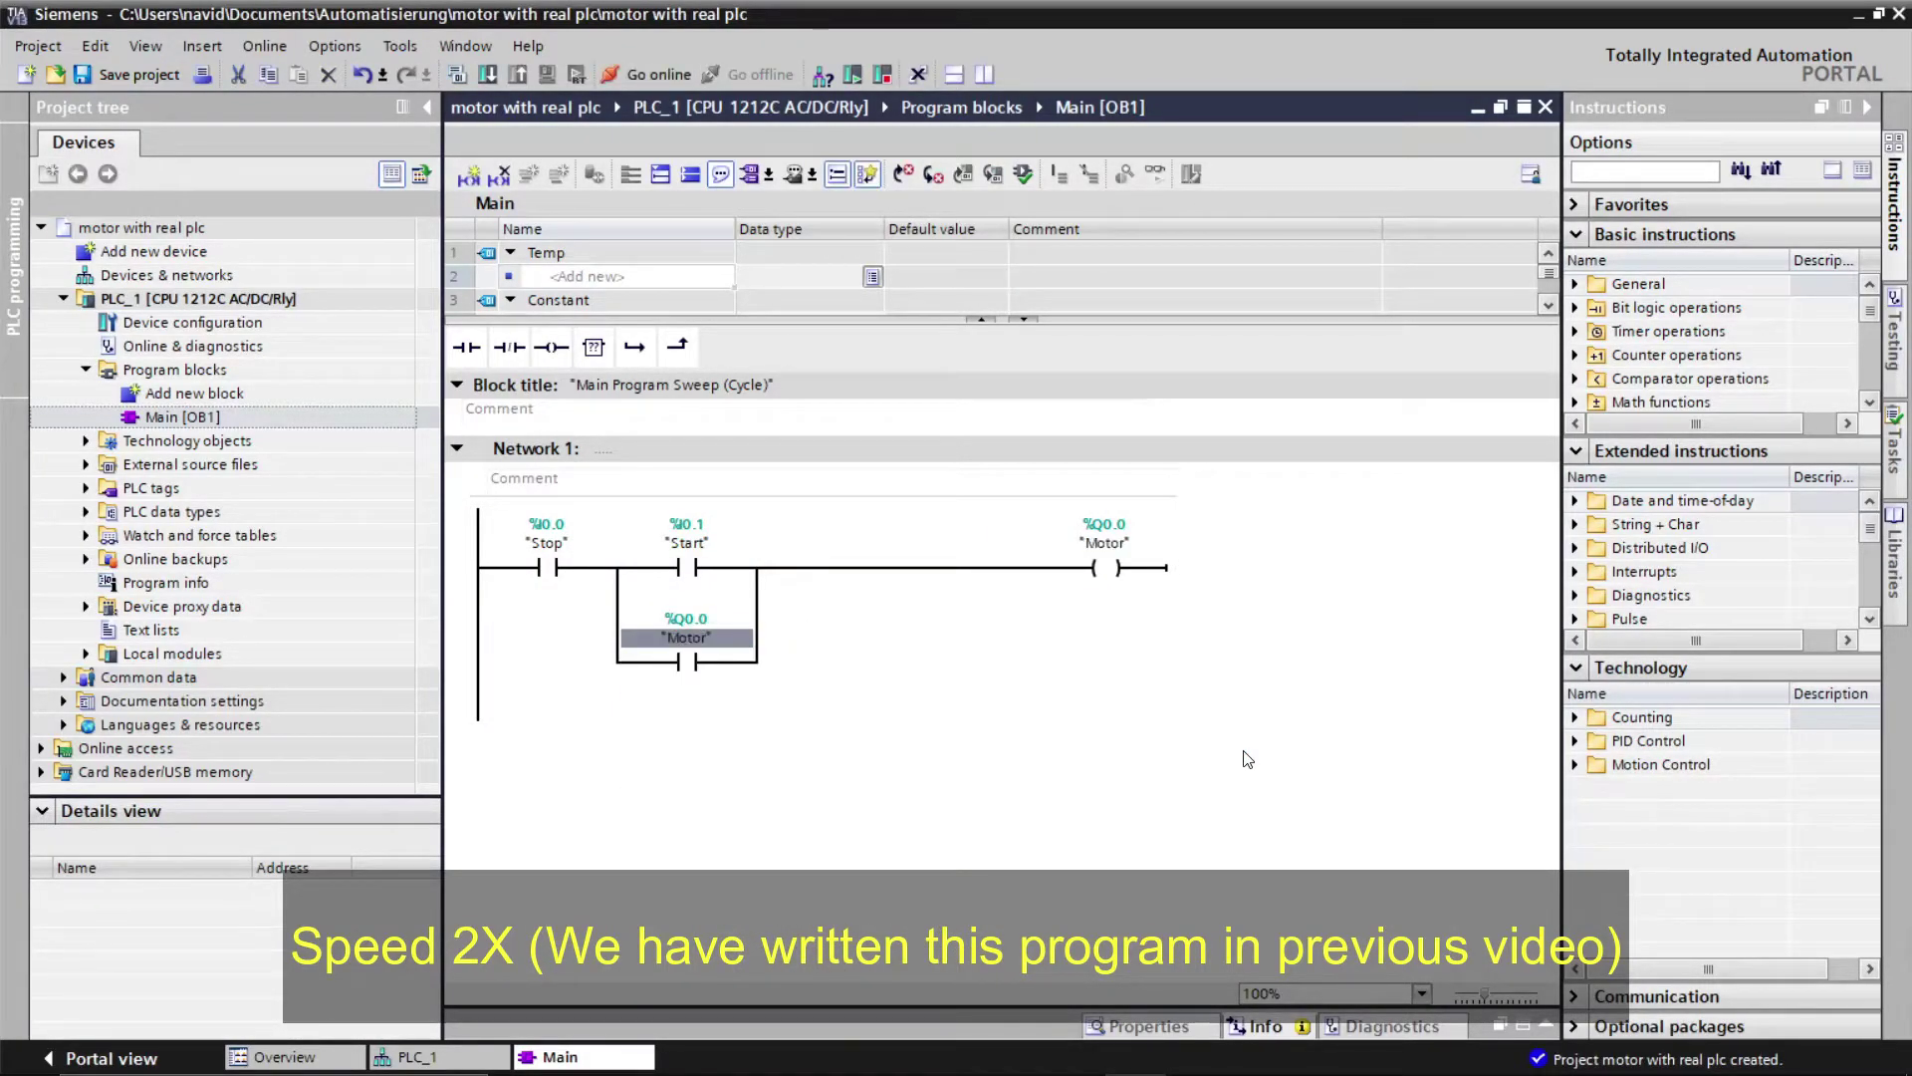
key(ctrl+s)
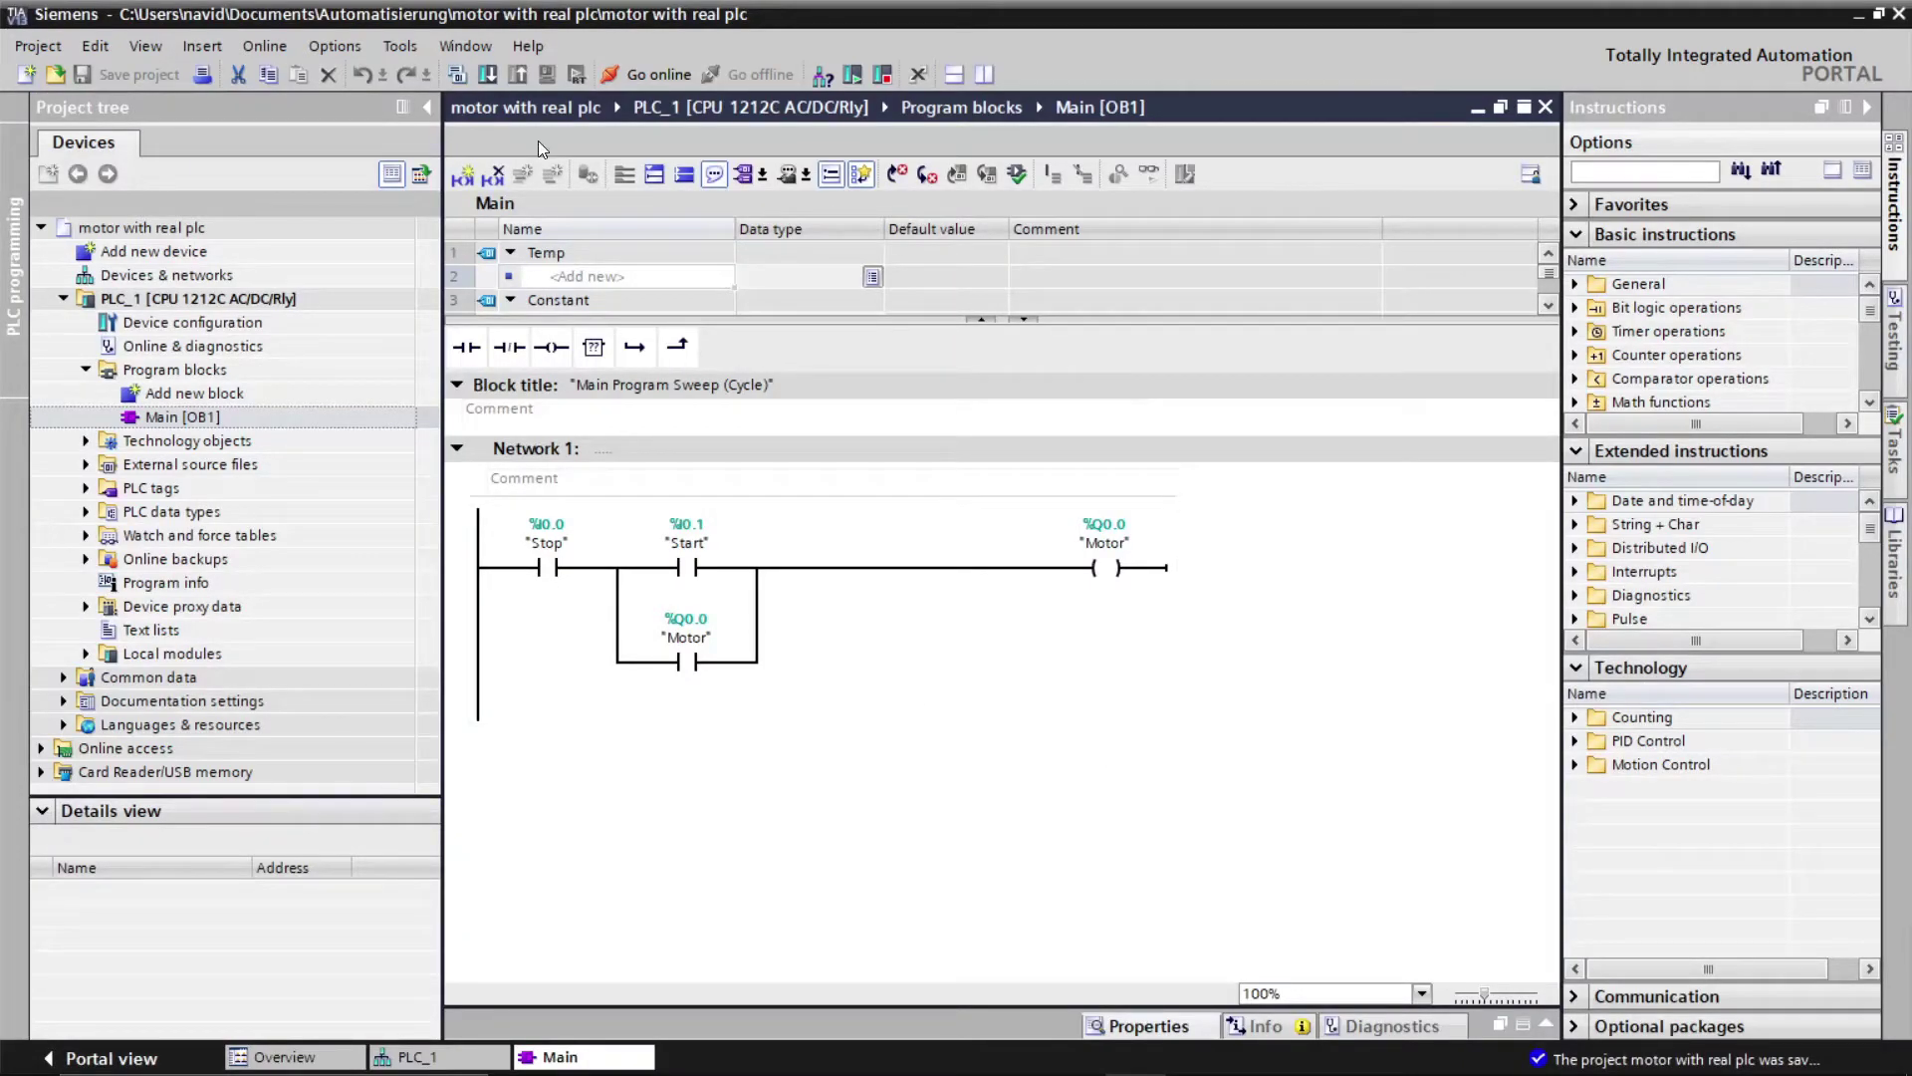
Step: Download PLC_1 over PN/IE via the ASIX USB Ethernet adapter, finding it at 192.168.10.1
click(232, 298)
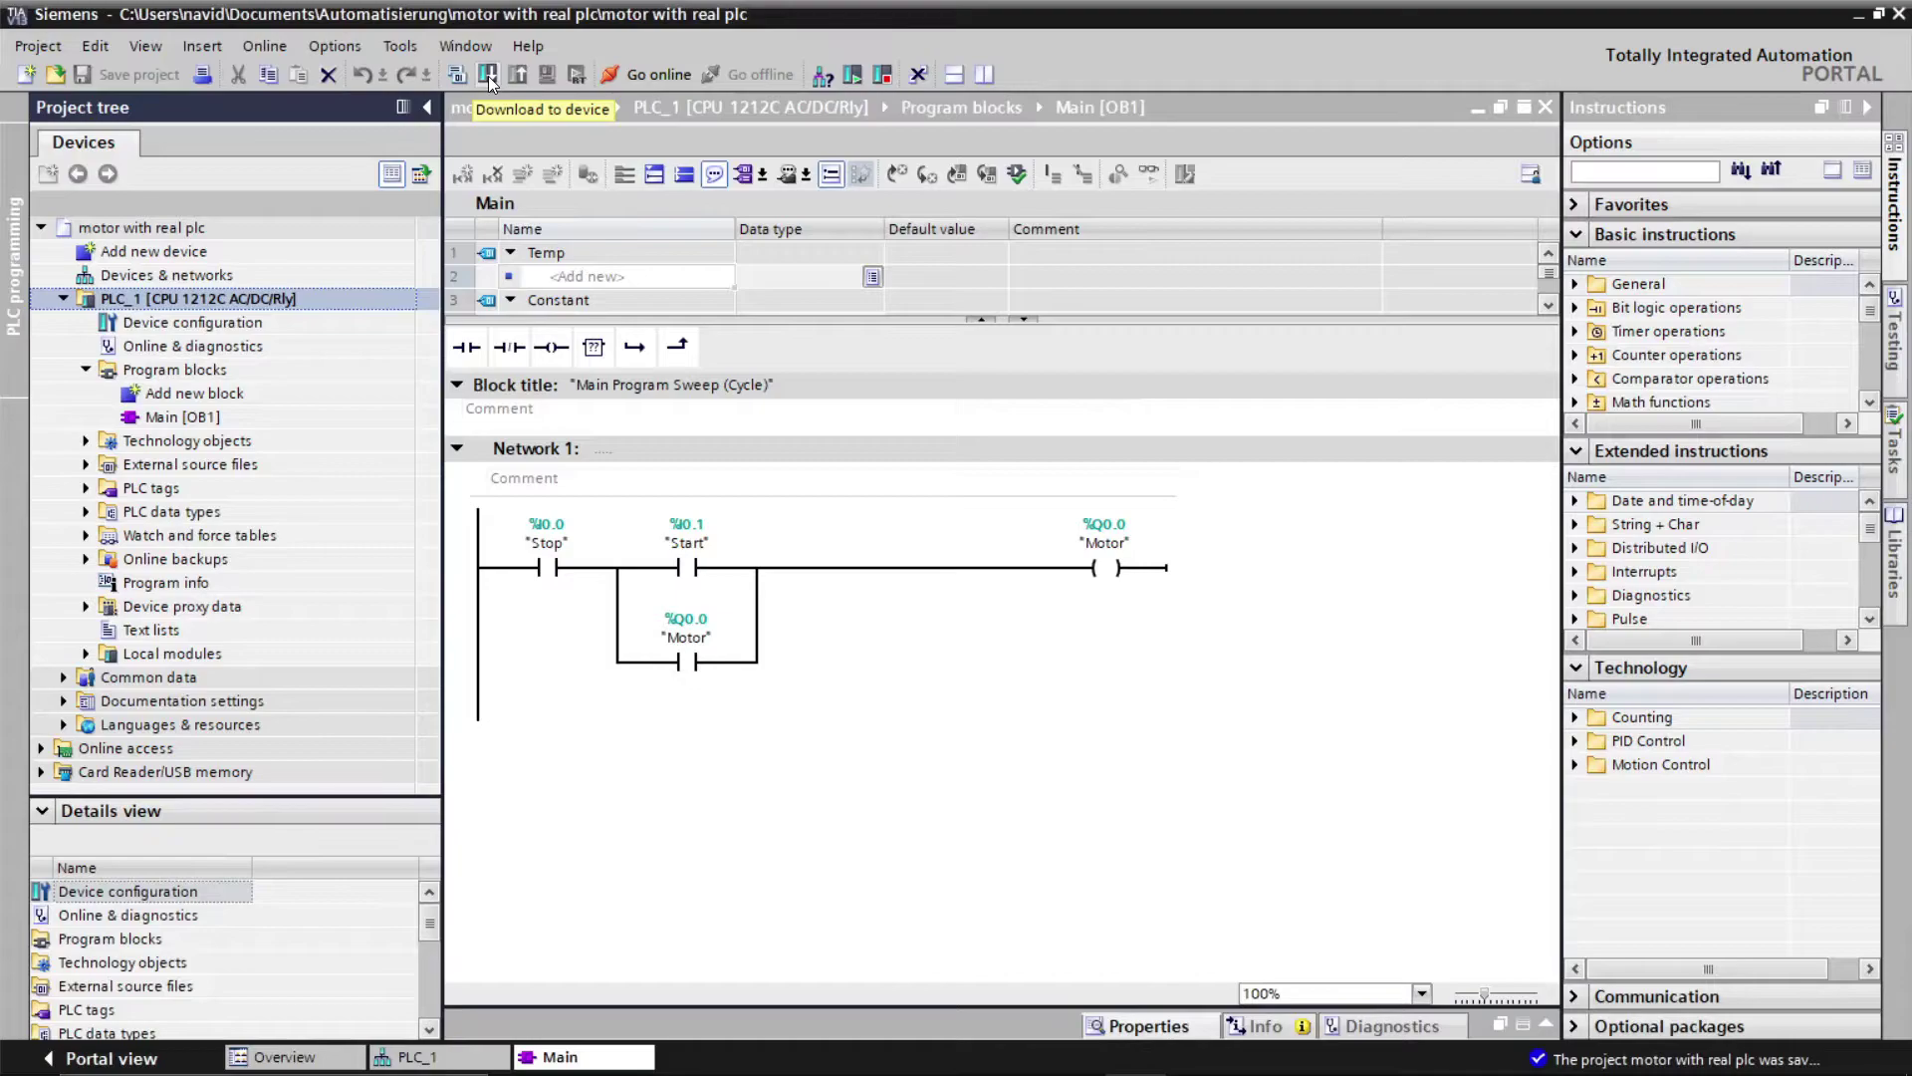
click(488, 76)
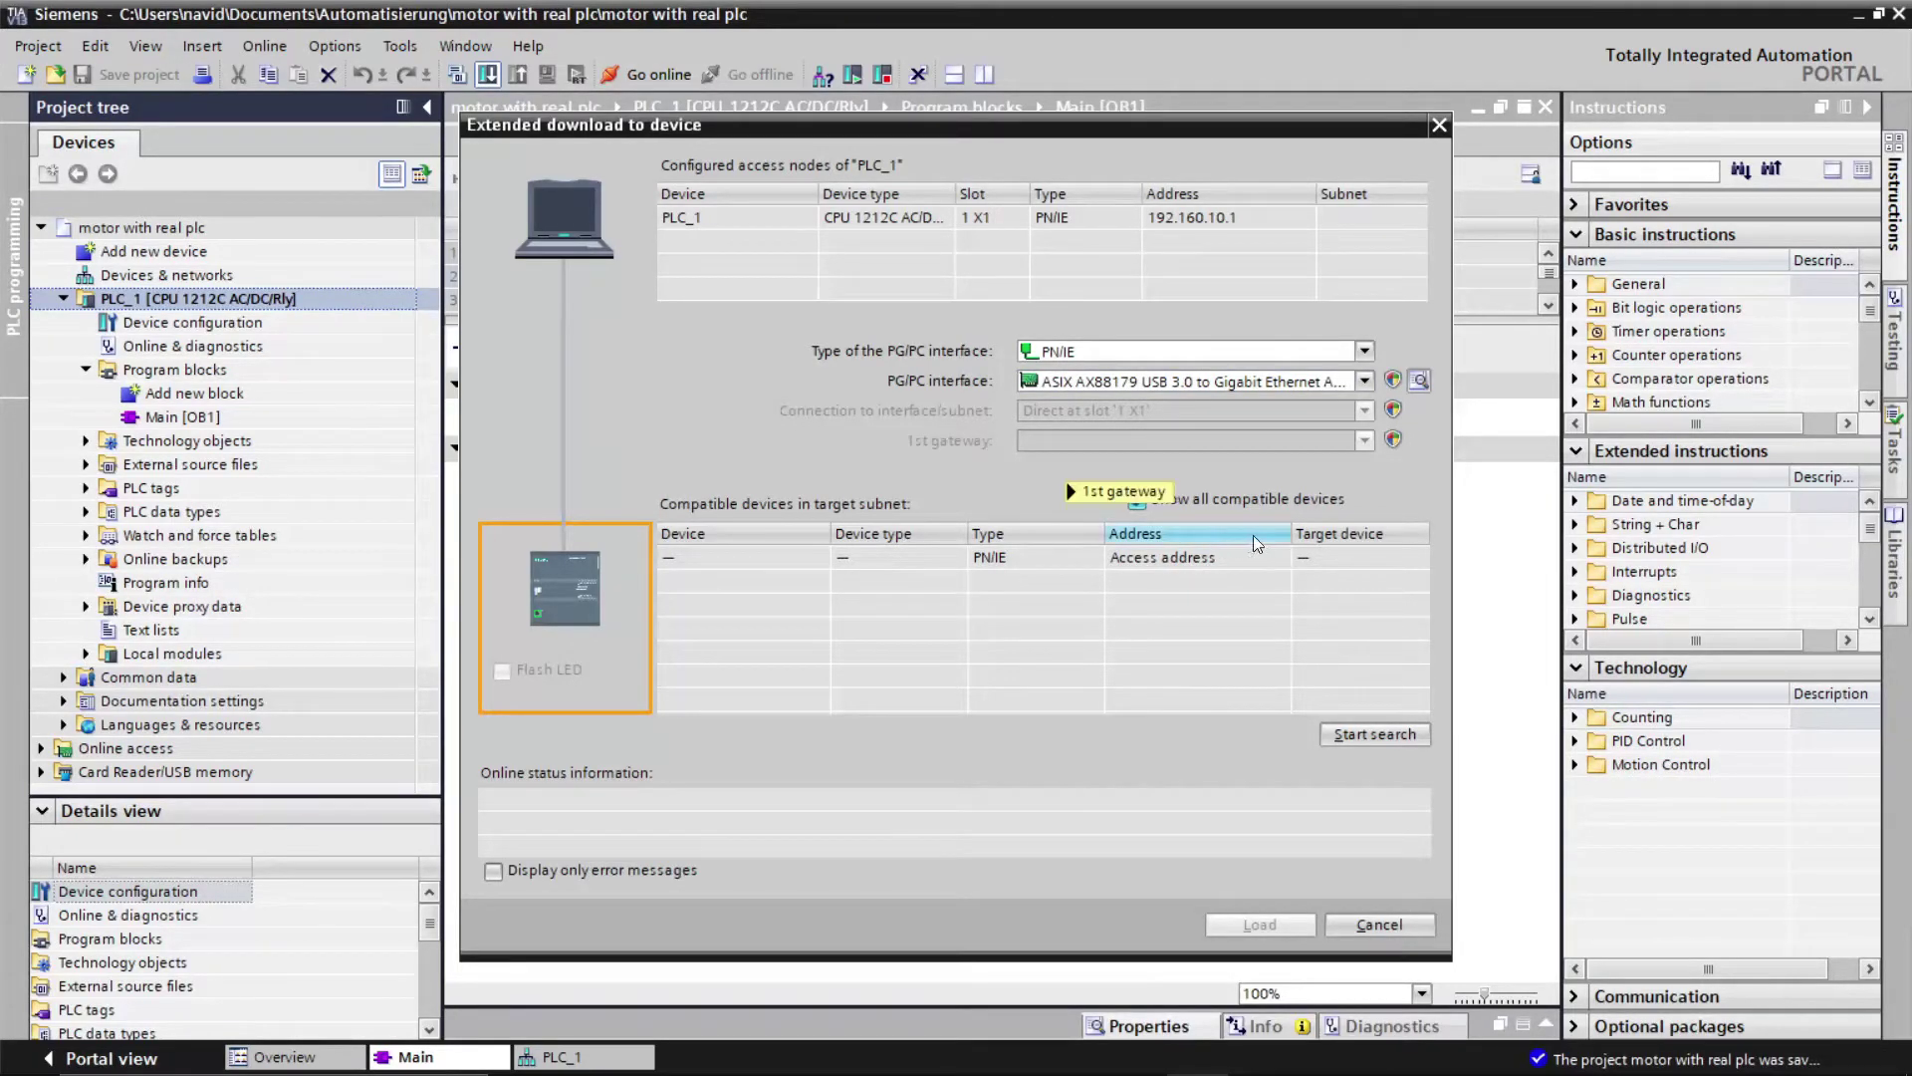
click(1178, 354)
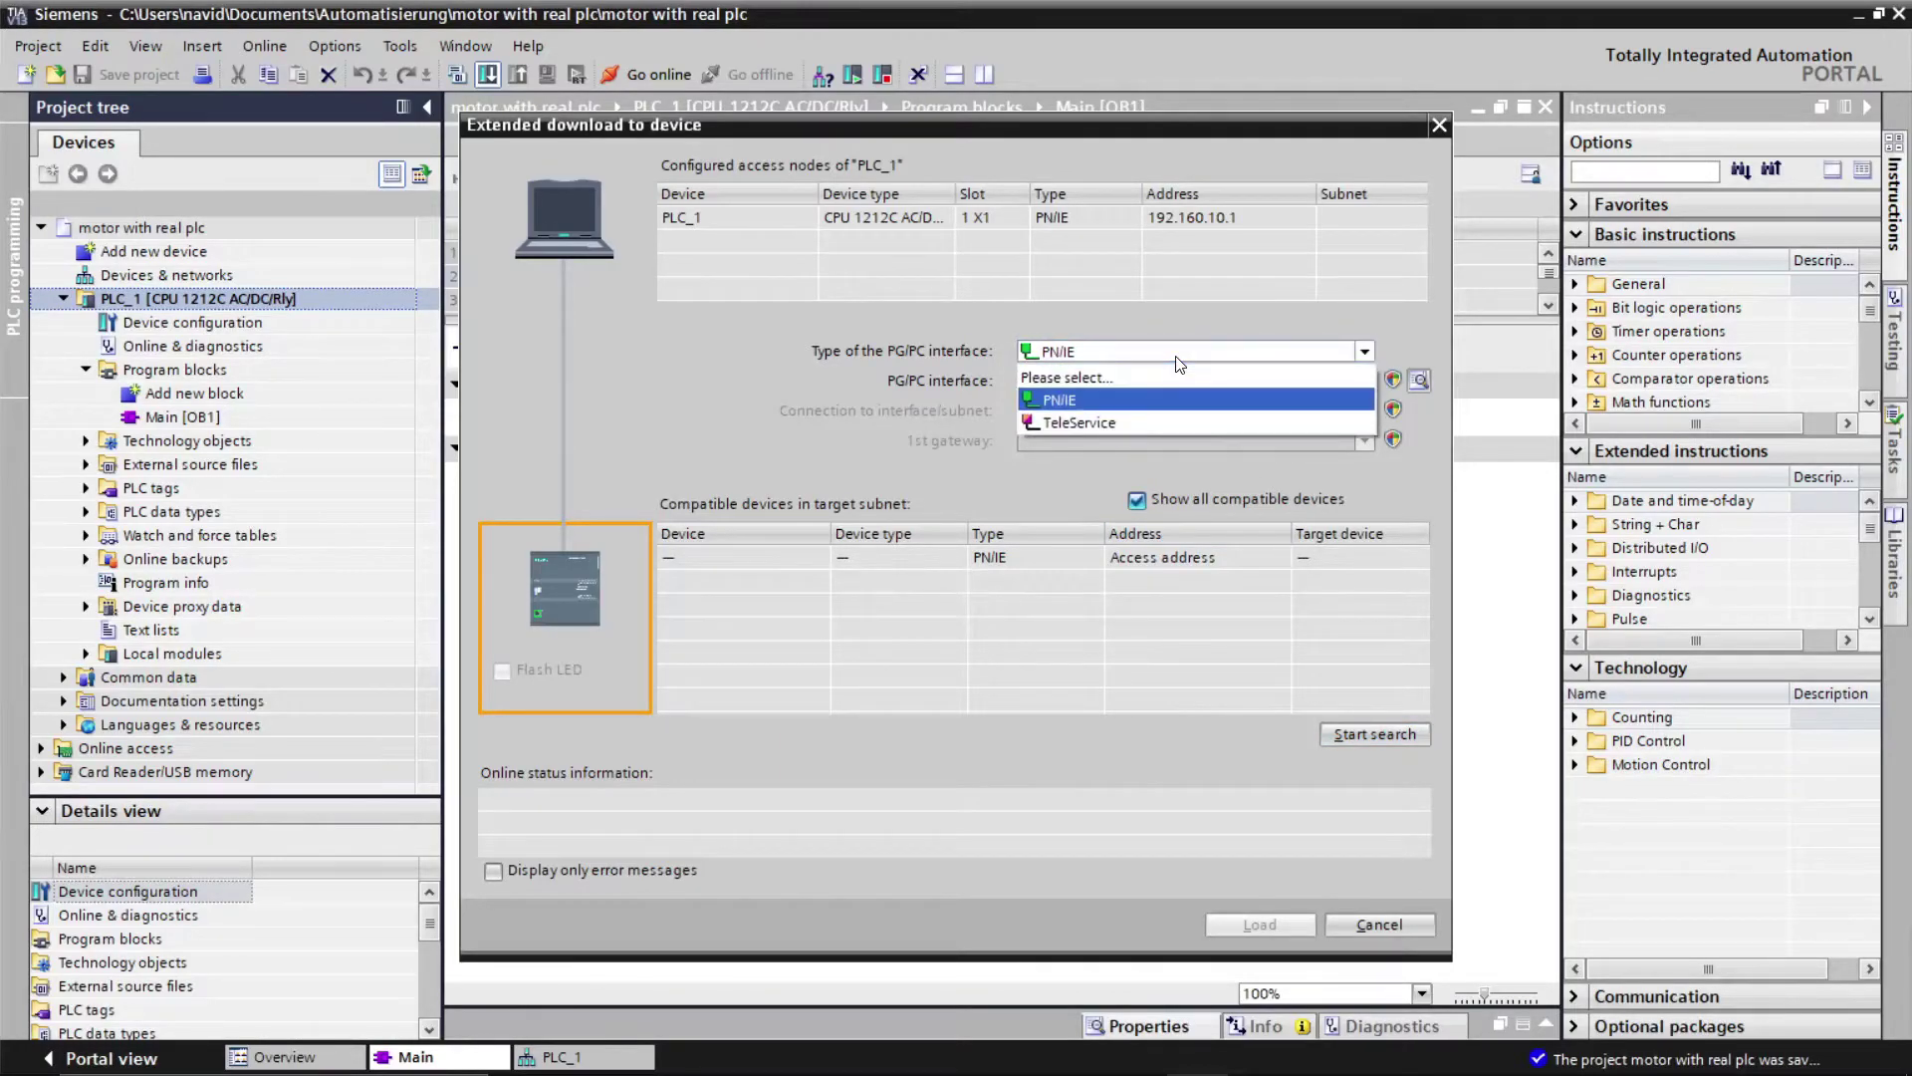
click(1079, 406)
click(1078, 380)
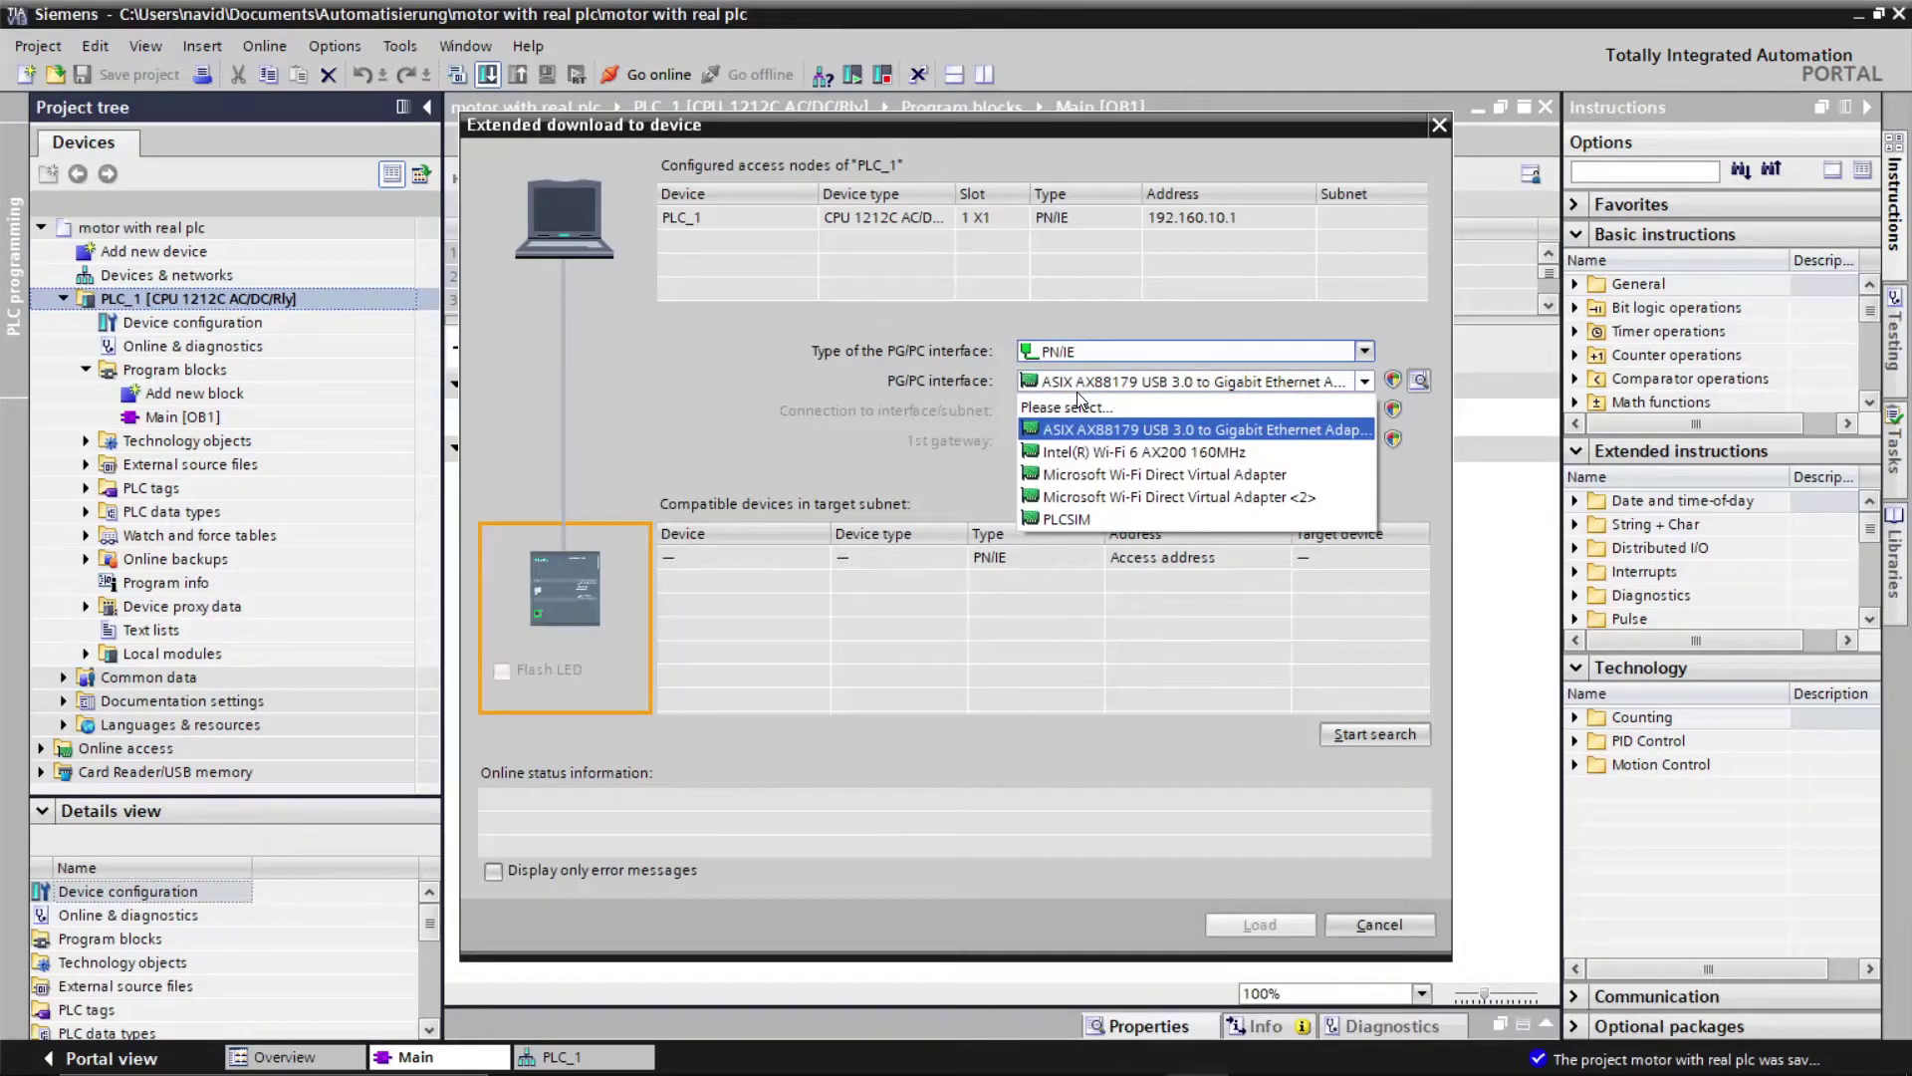
click(1075, 381)
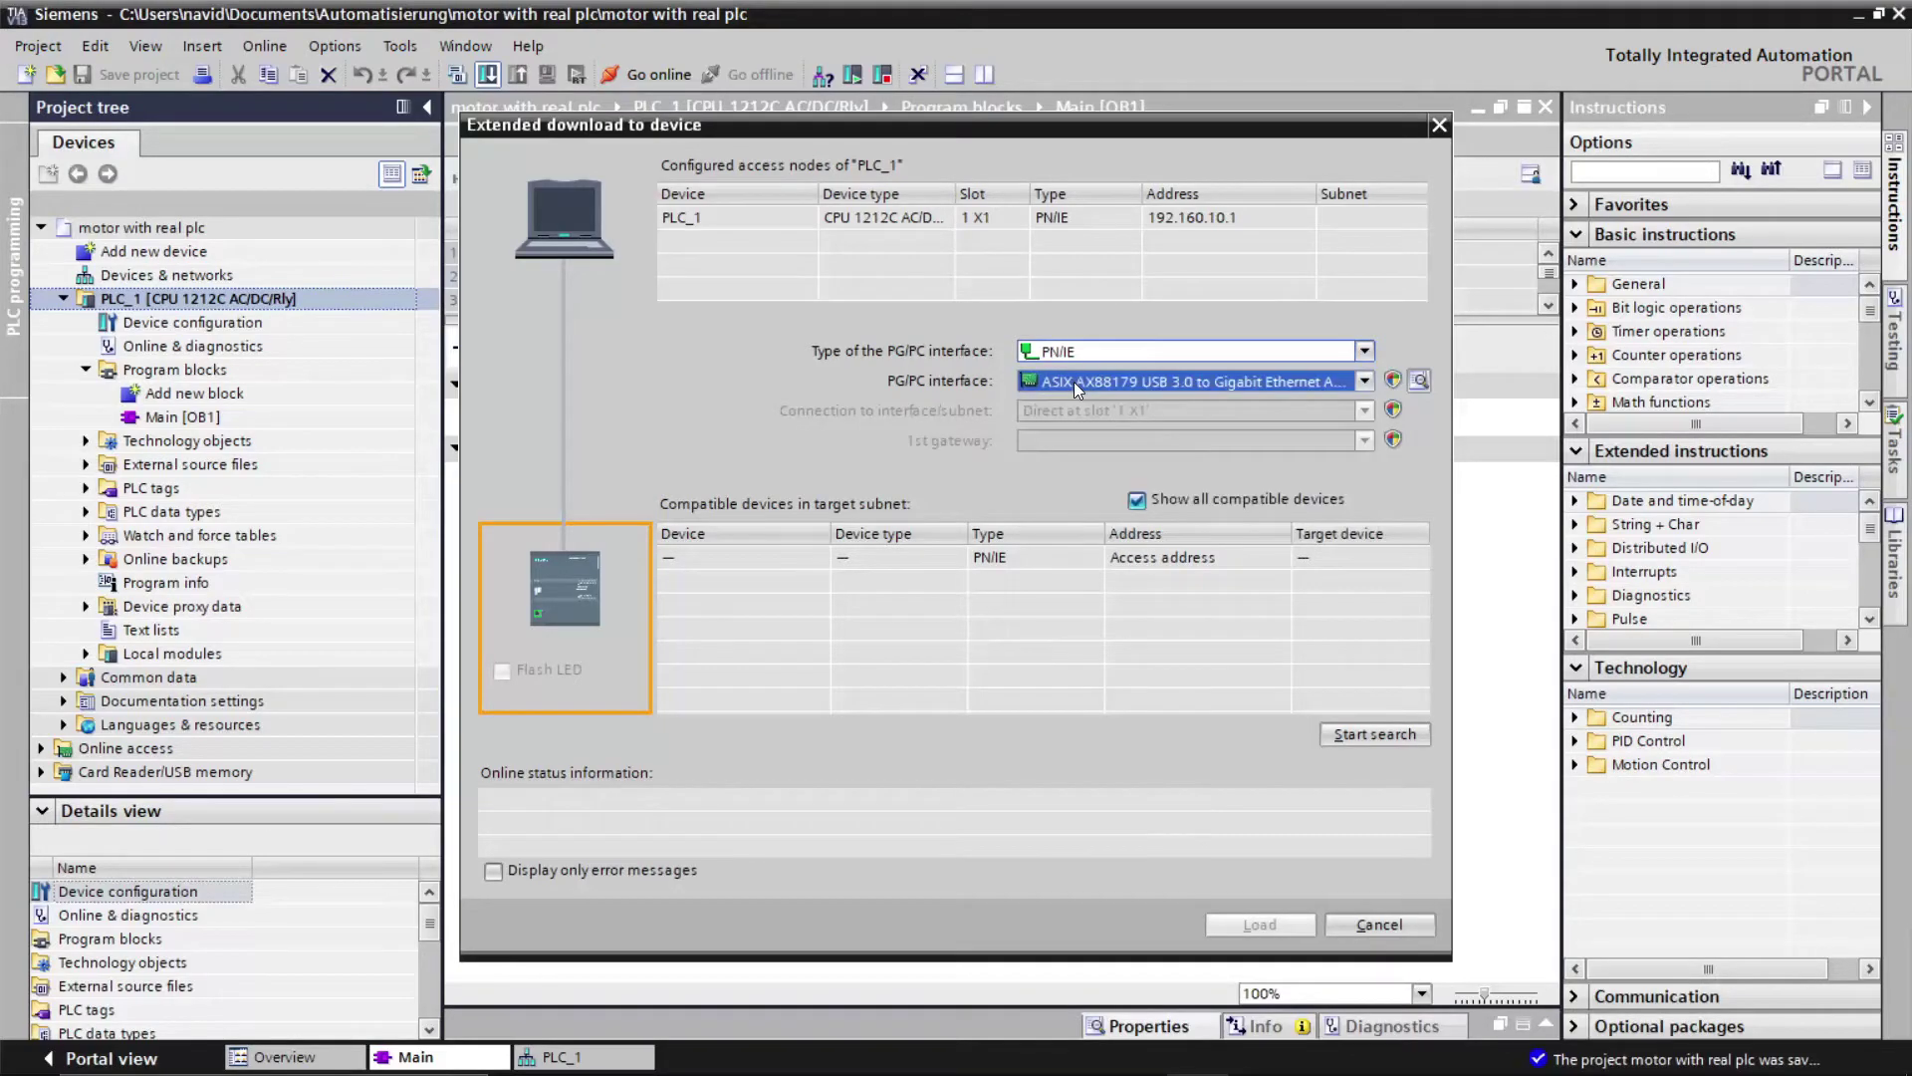
click(1350, 731)
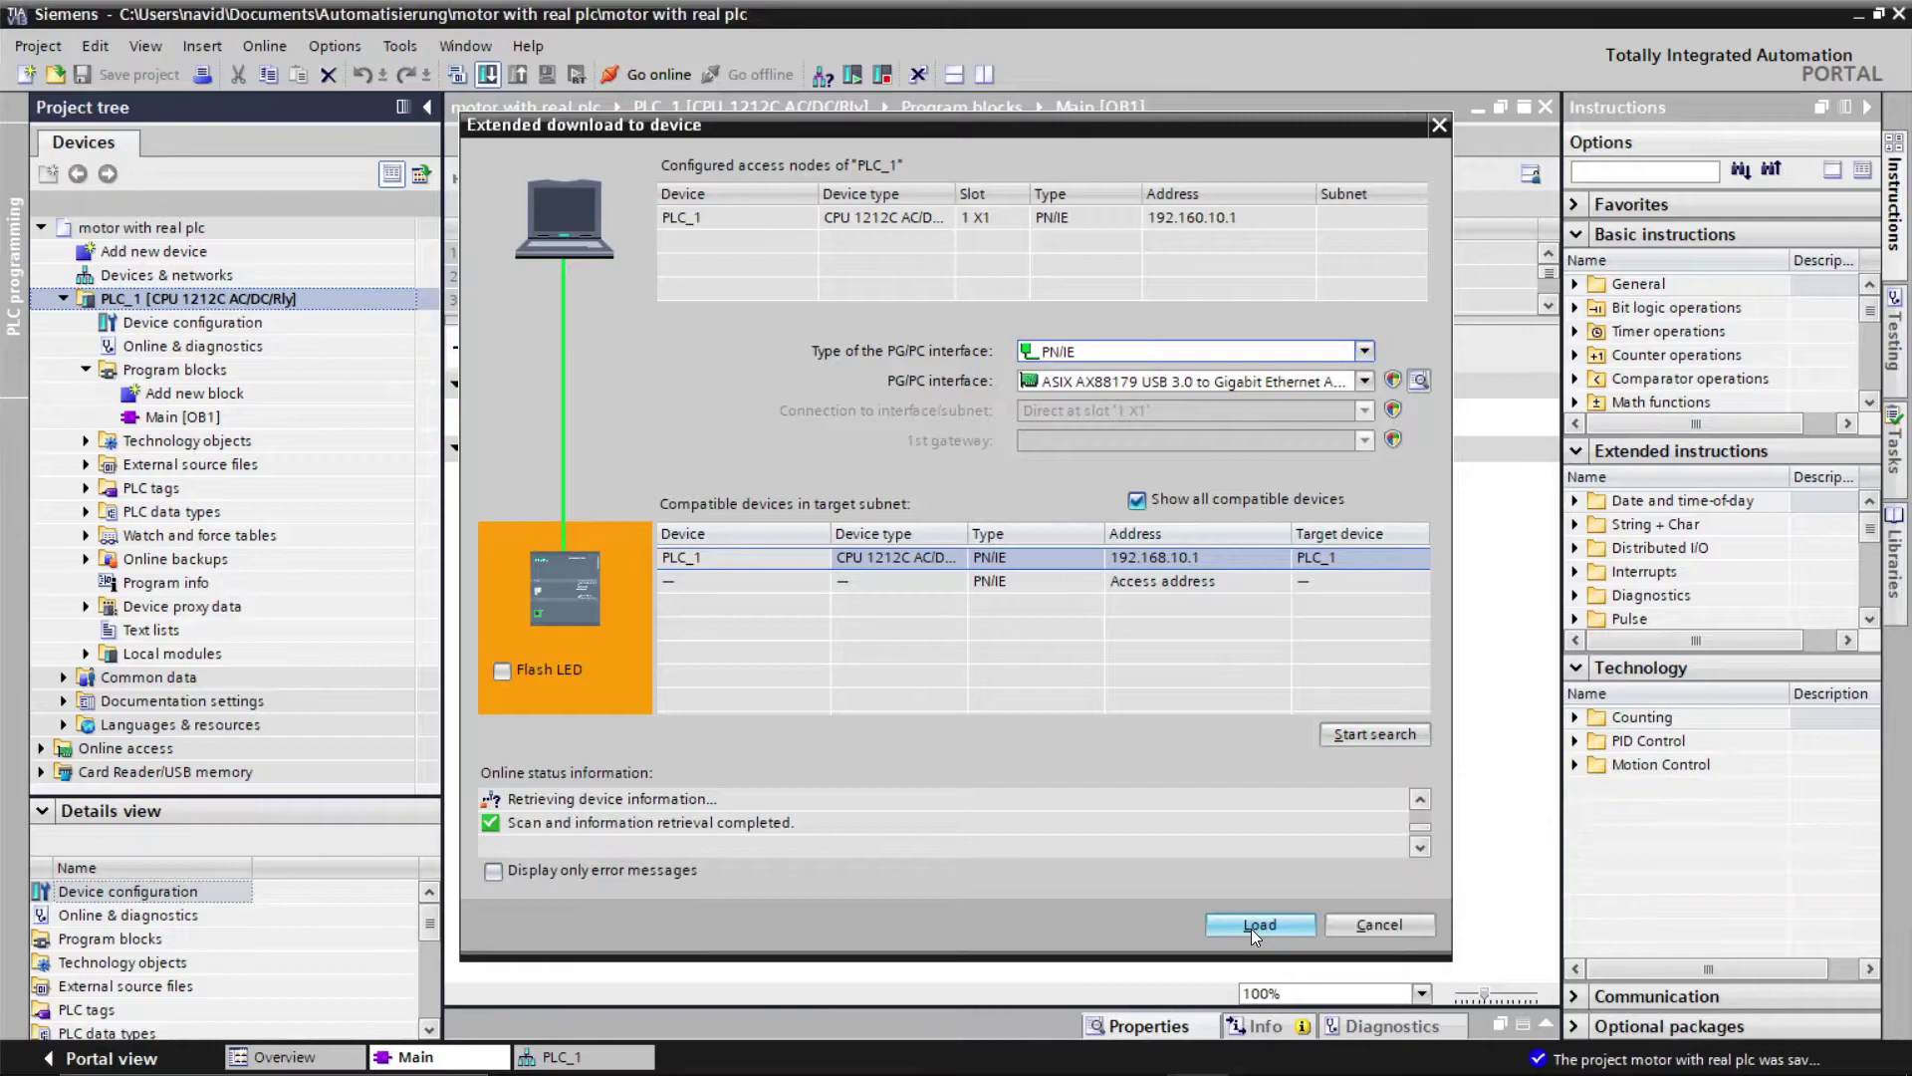
Step: Flash the PLC's LED, then load, accepting an extra subnet IP address, to reach Load preview
click(503, 671)
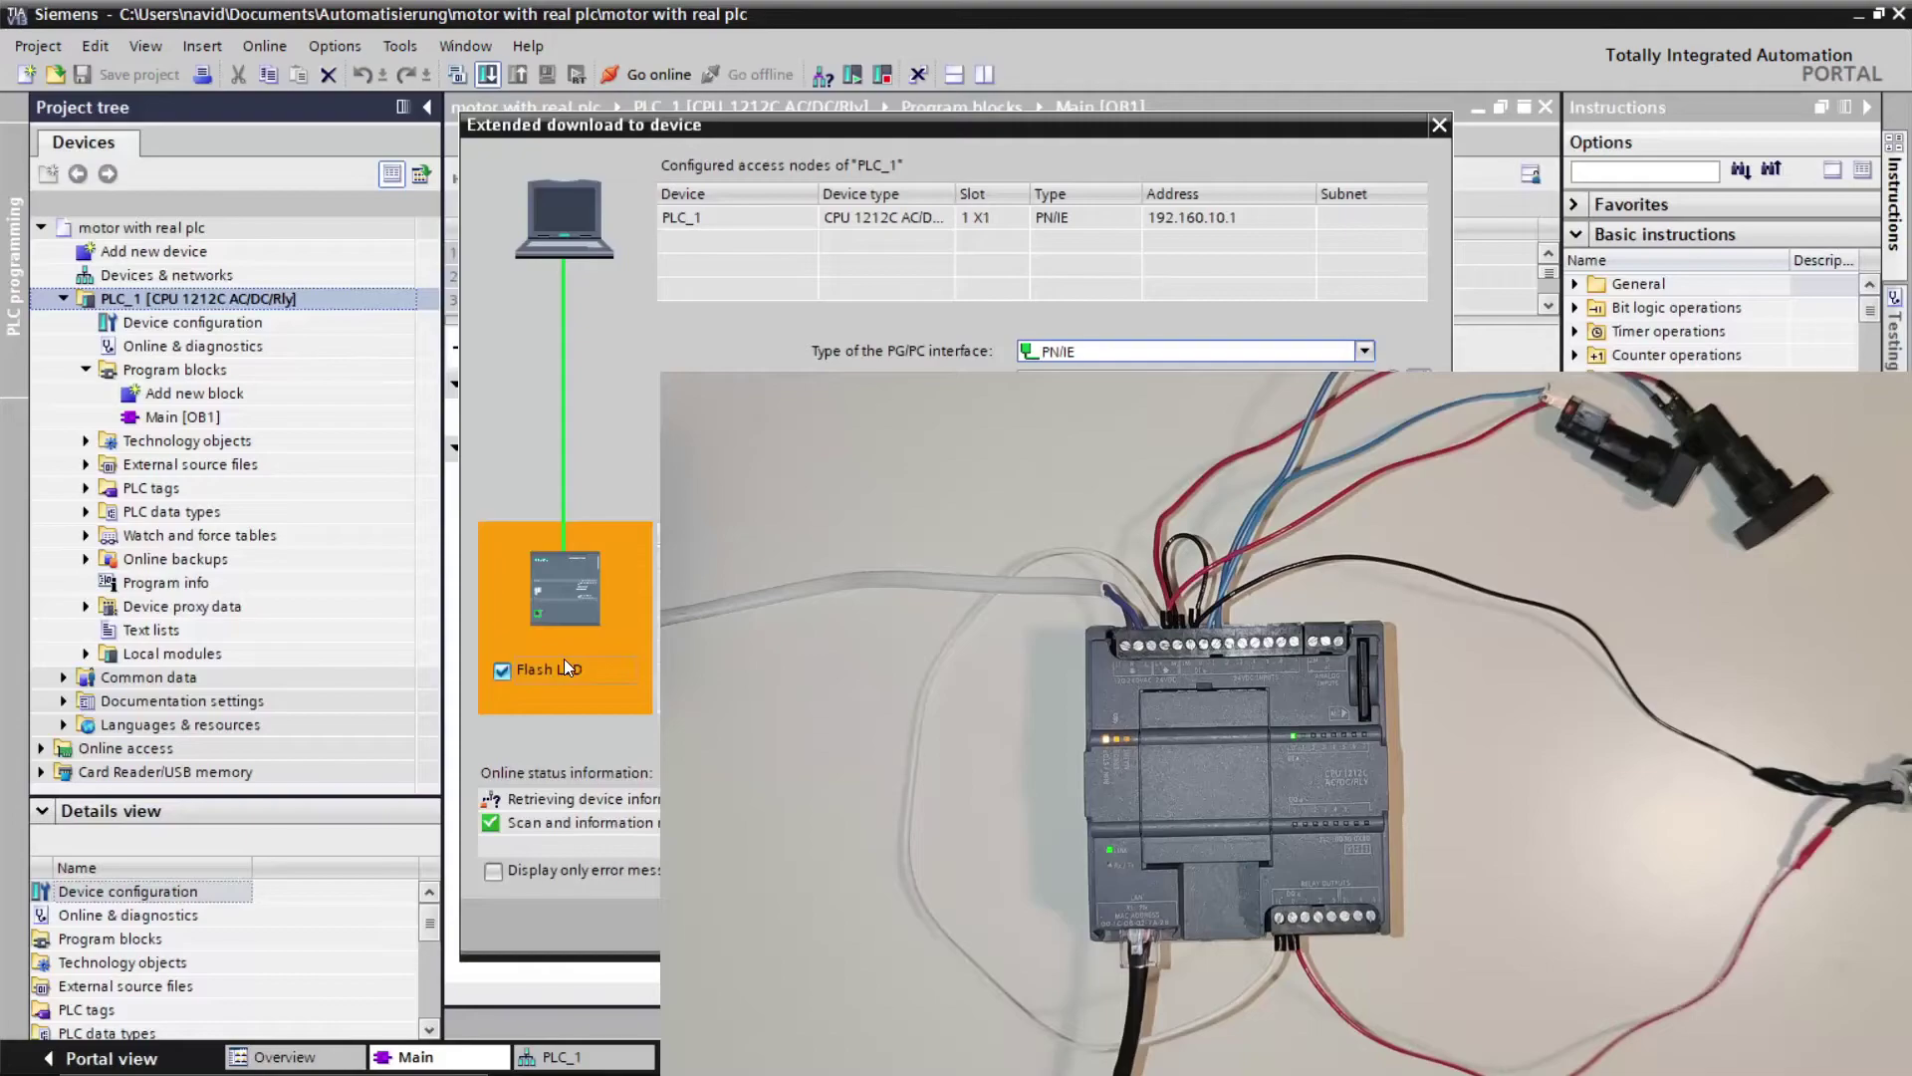
click(510, 667)
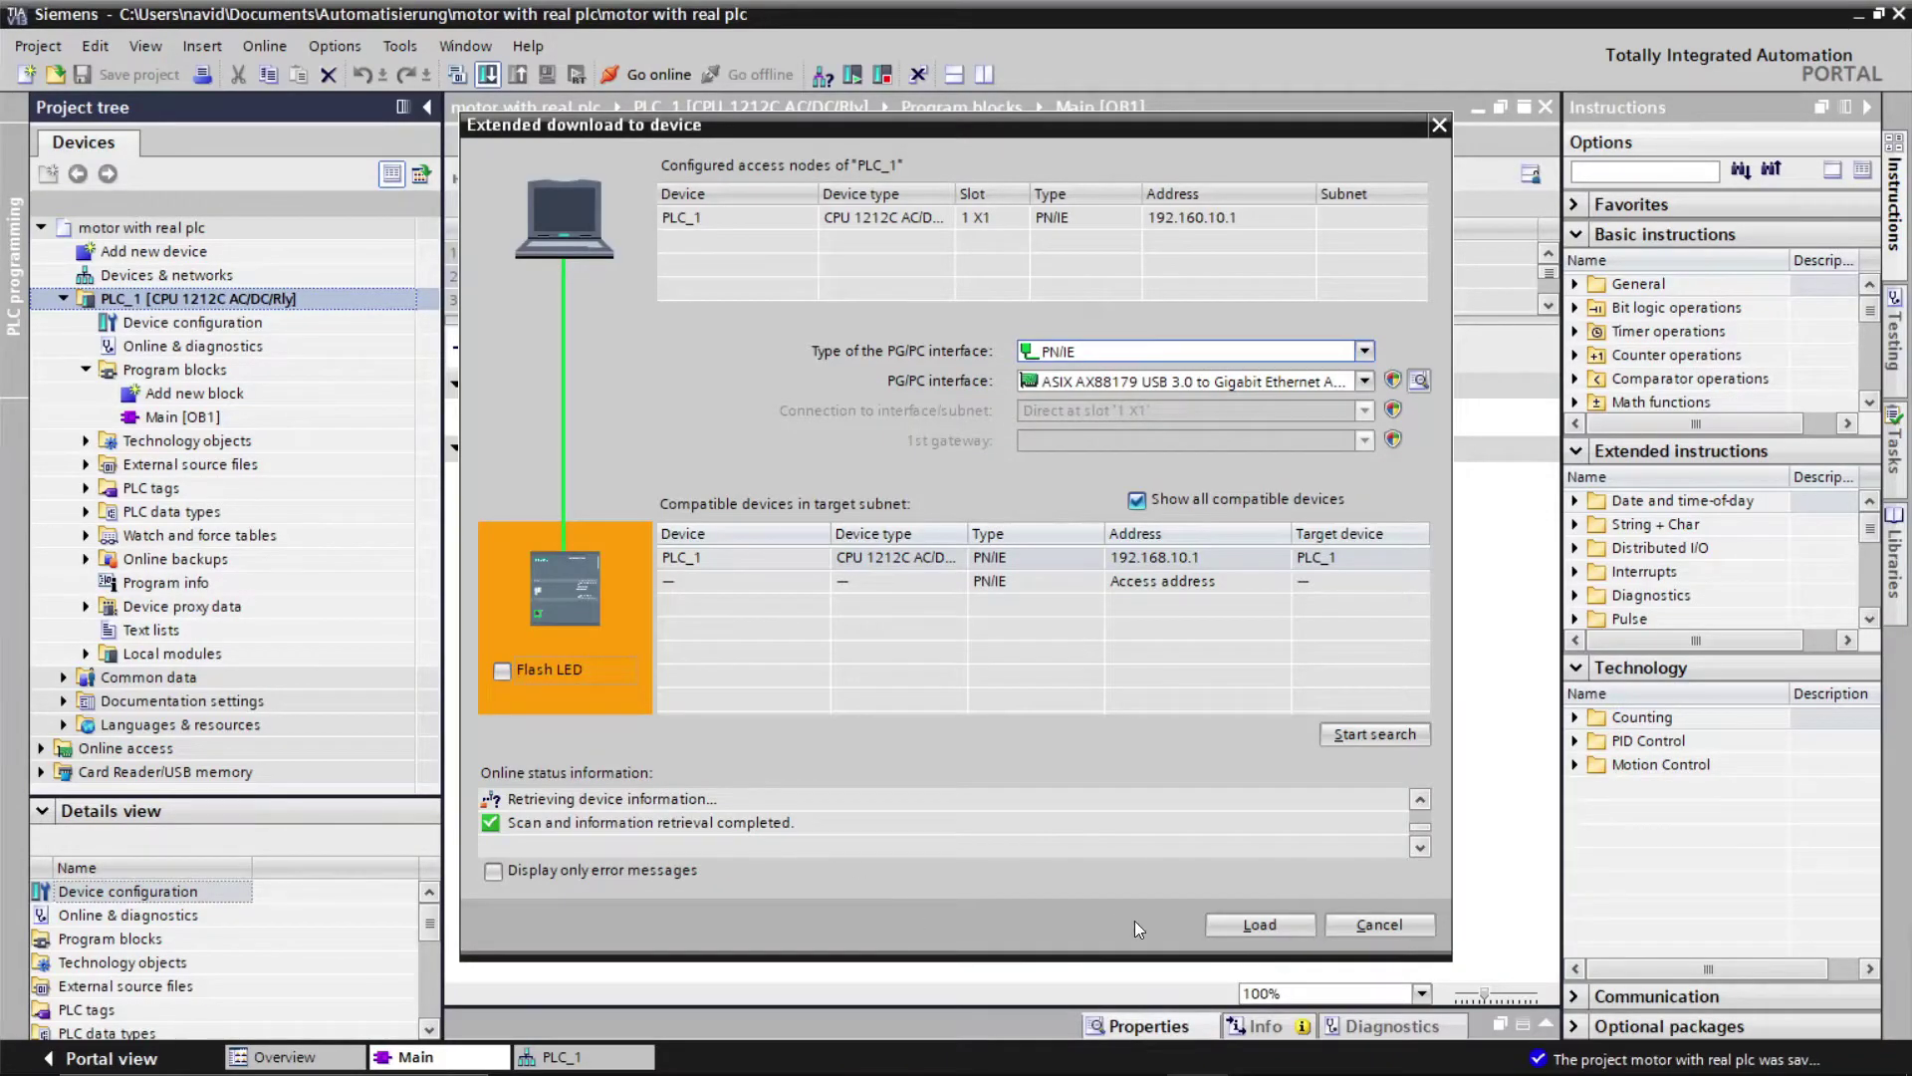
click(1221, 923)
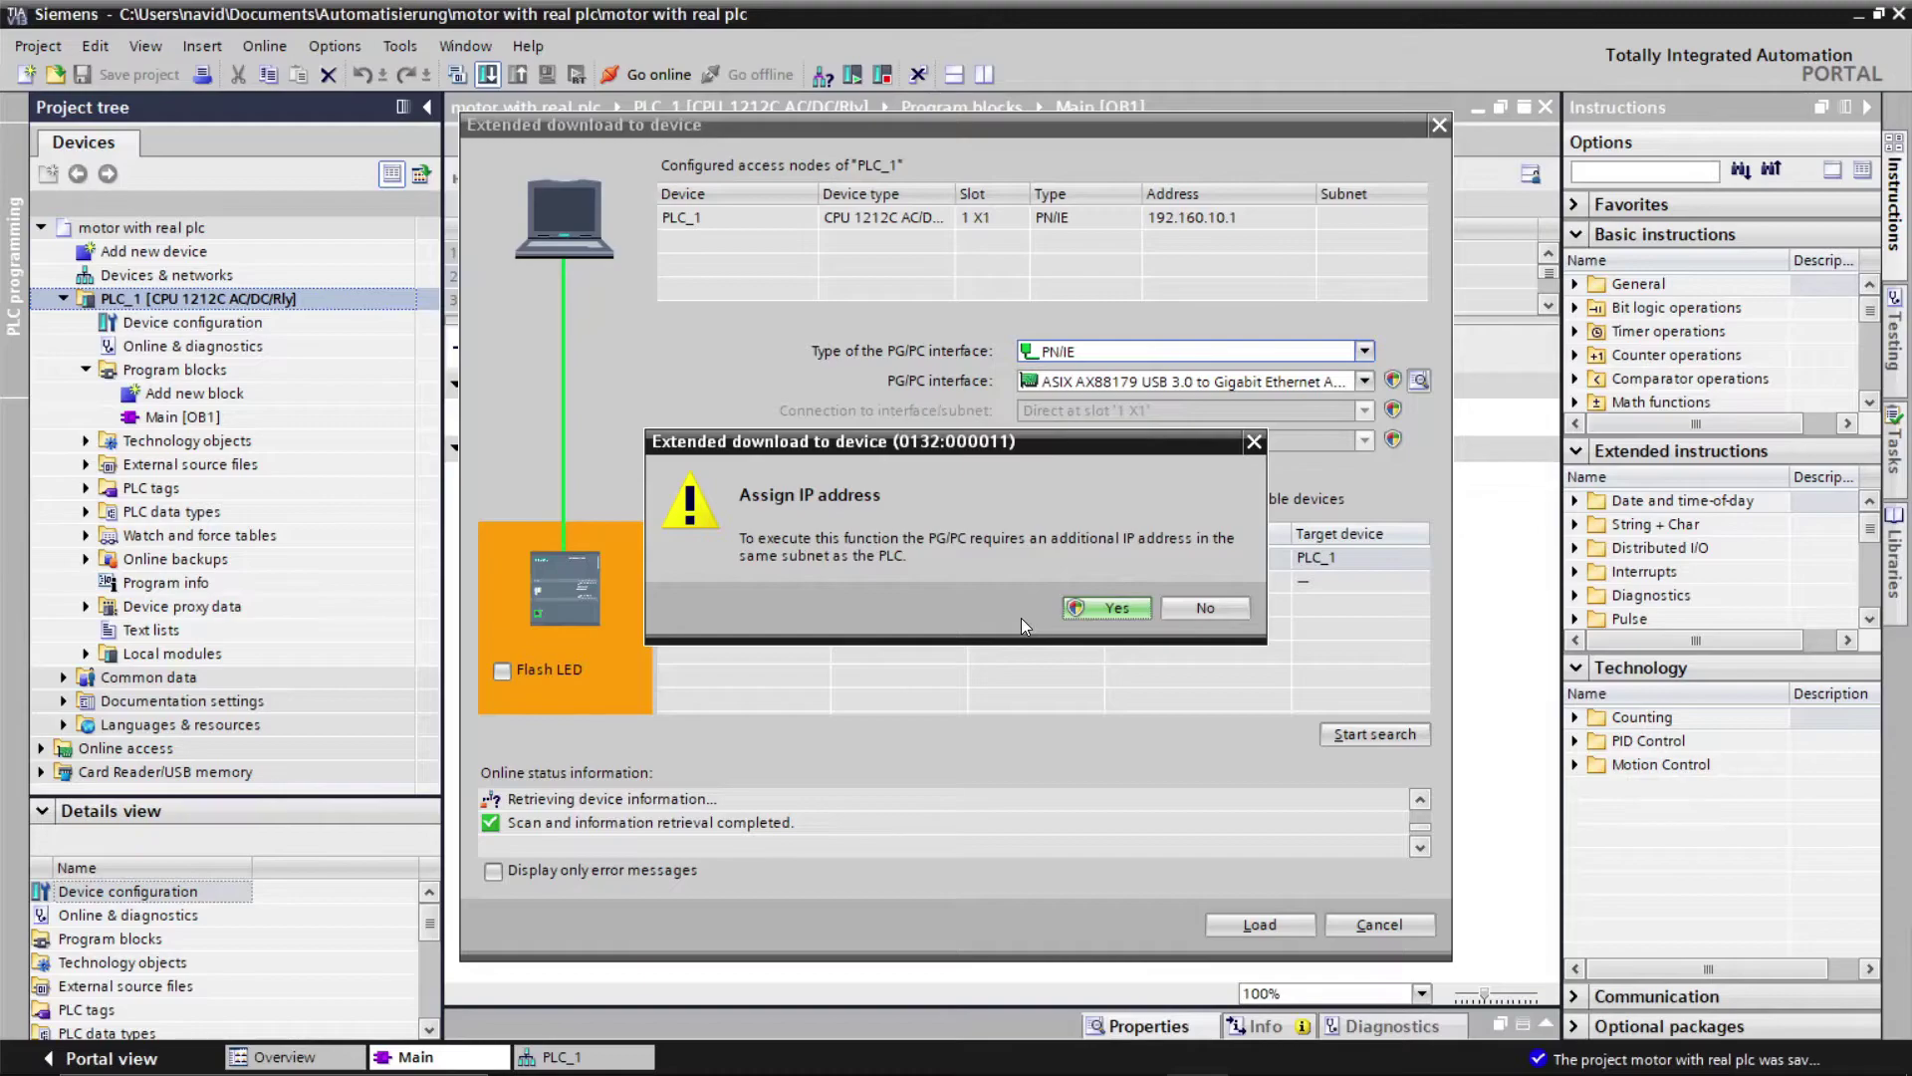
click(1125, 609)
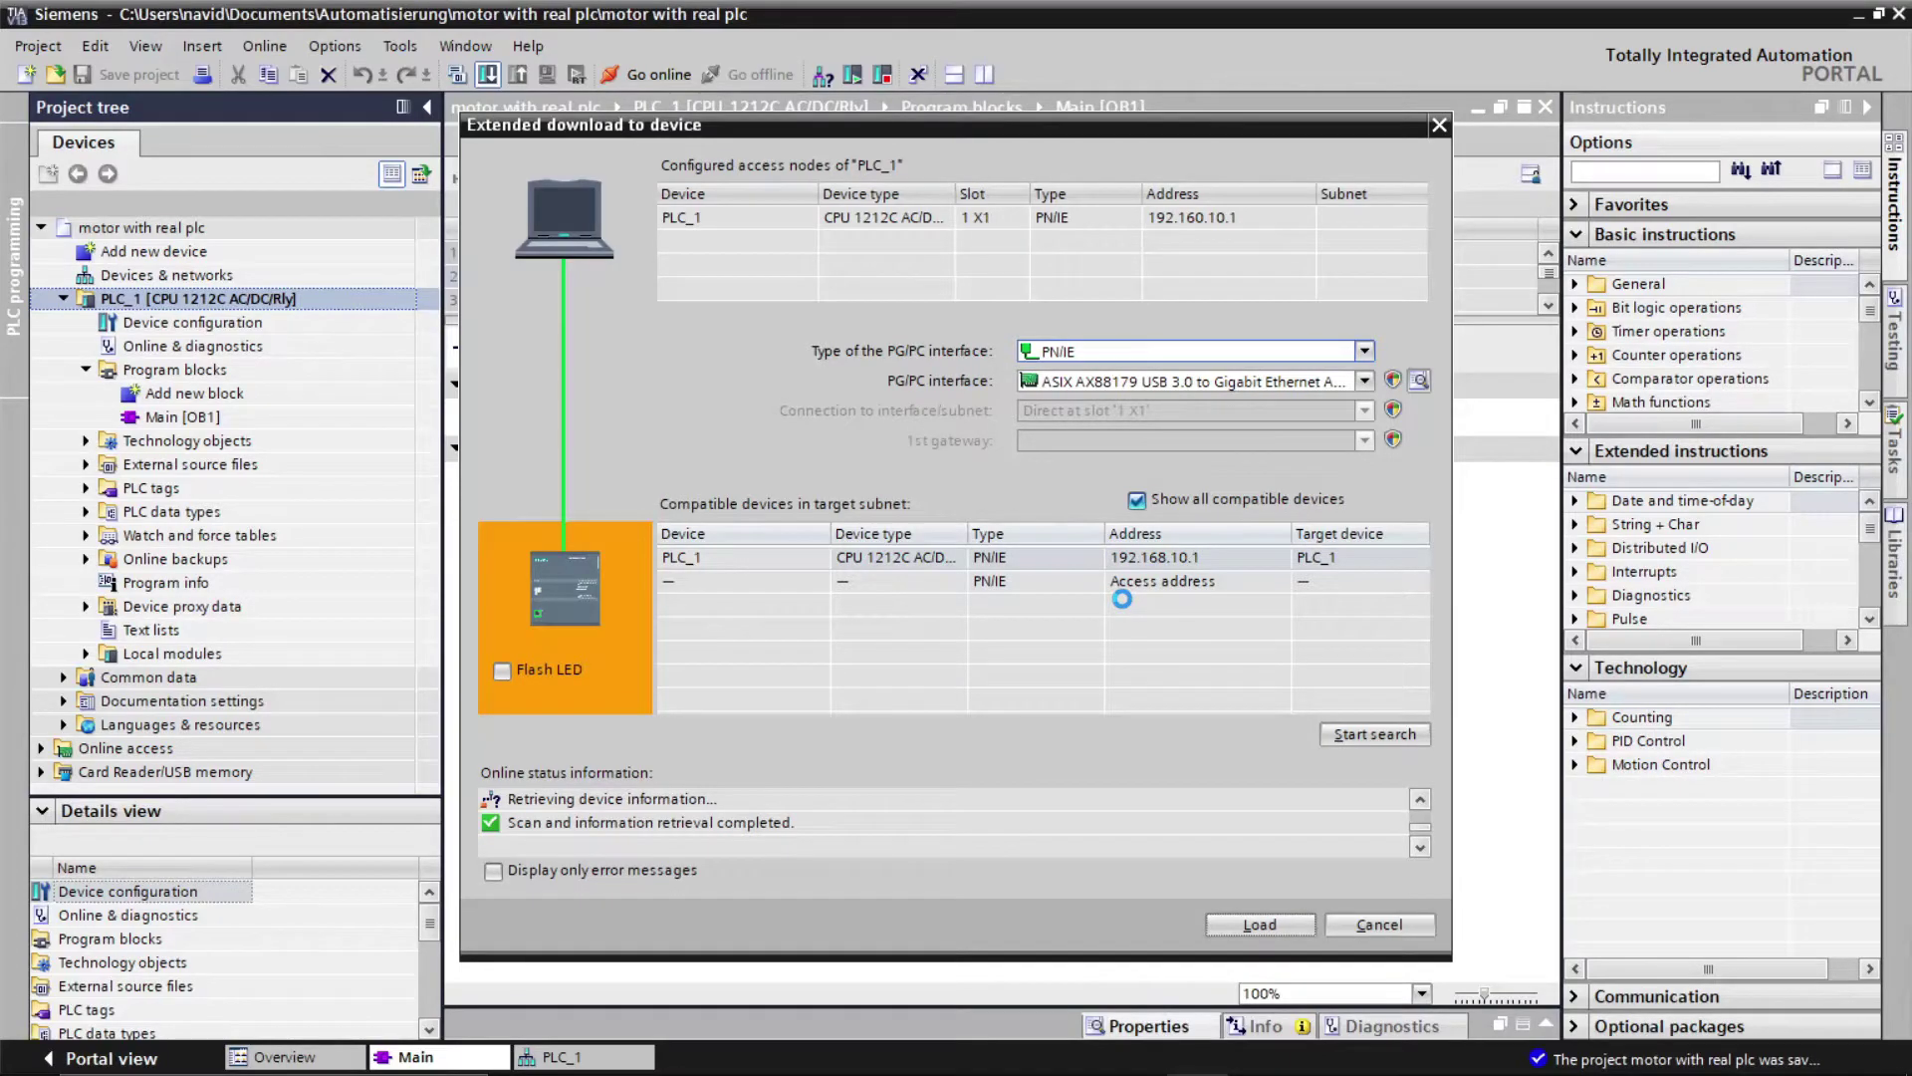
click(1172, 602)
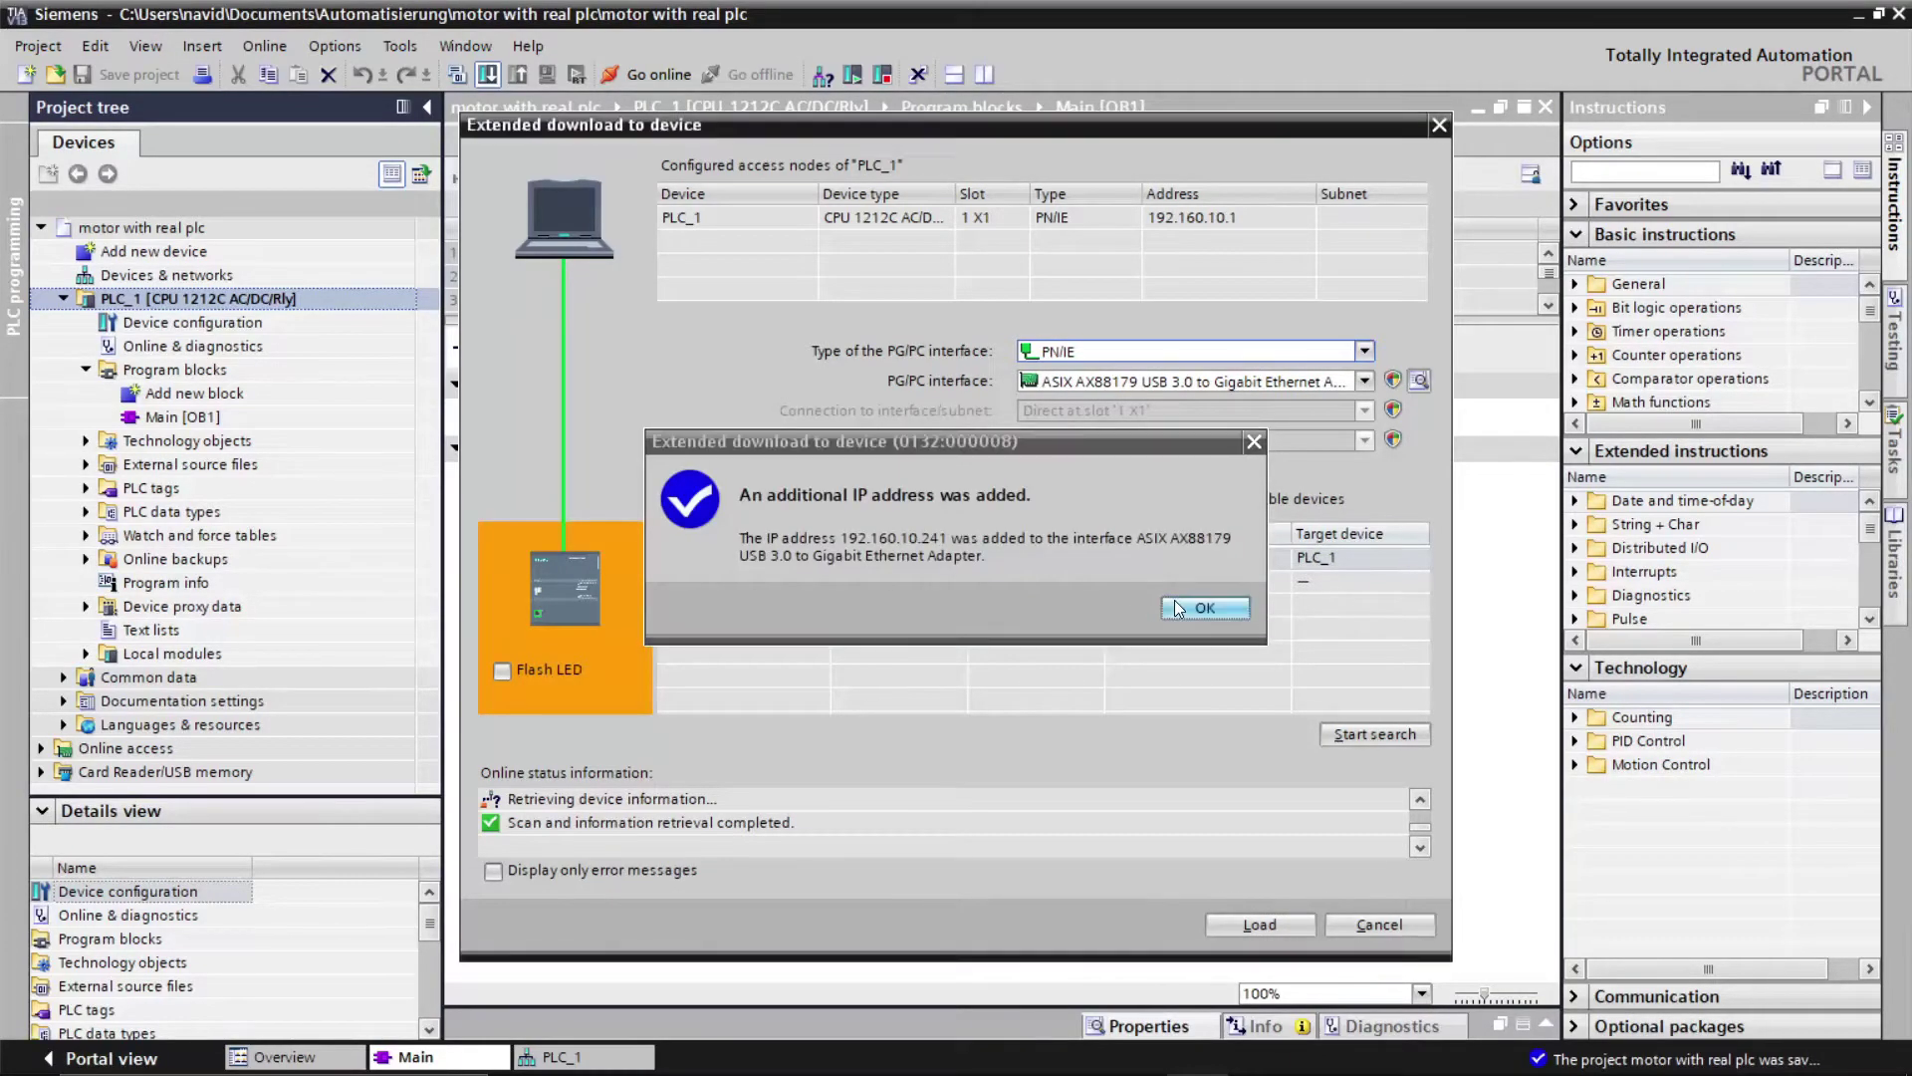
key(Return)
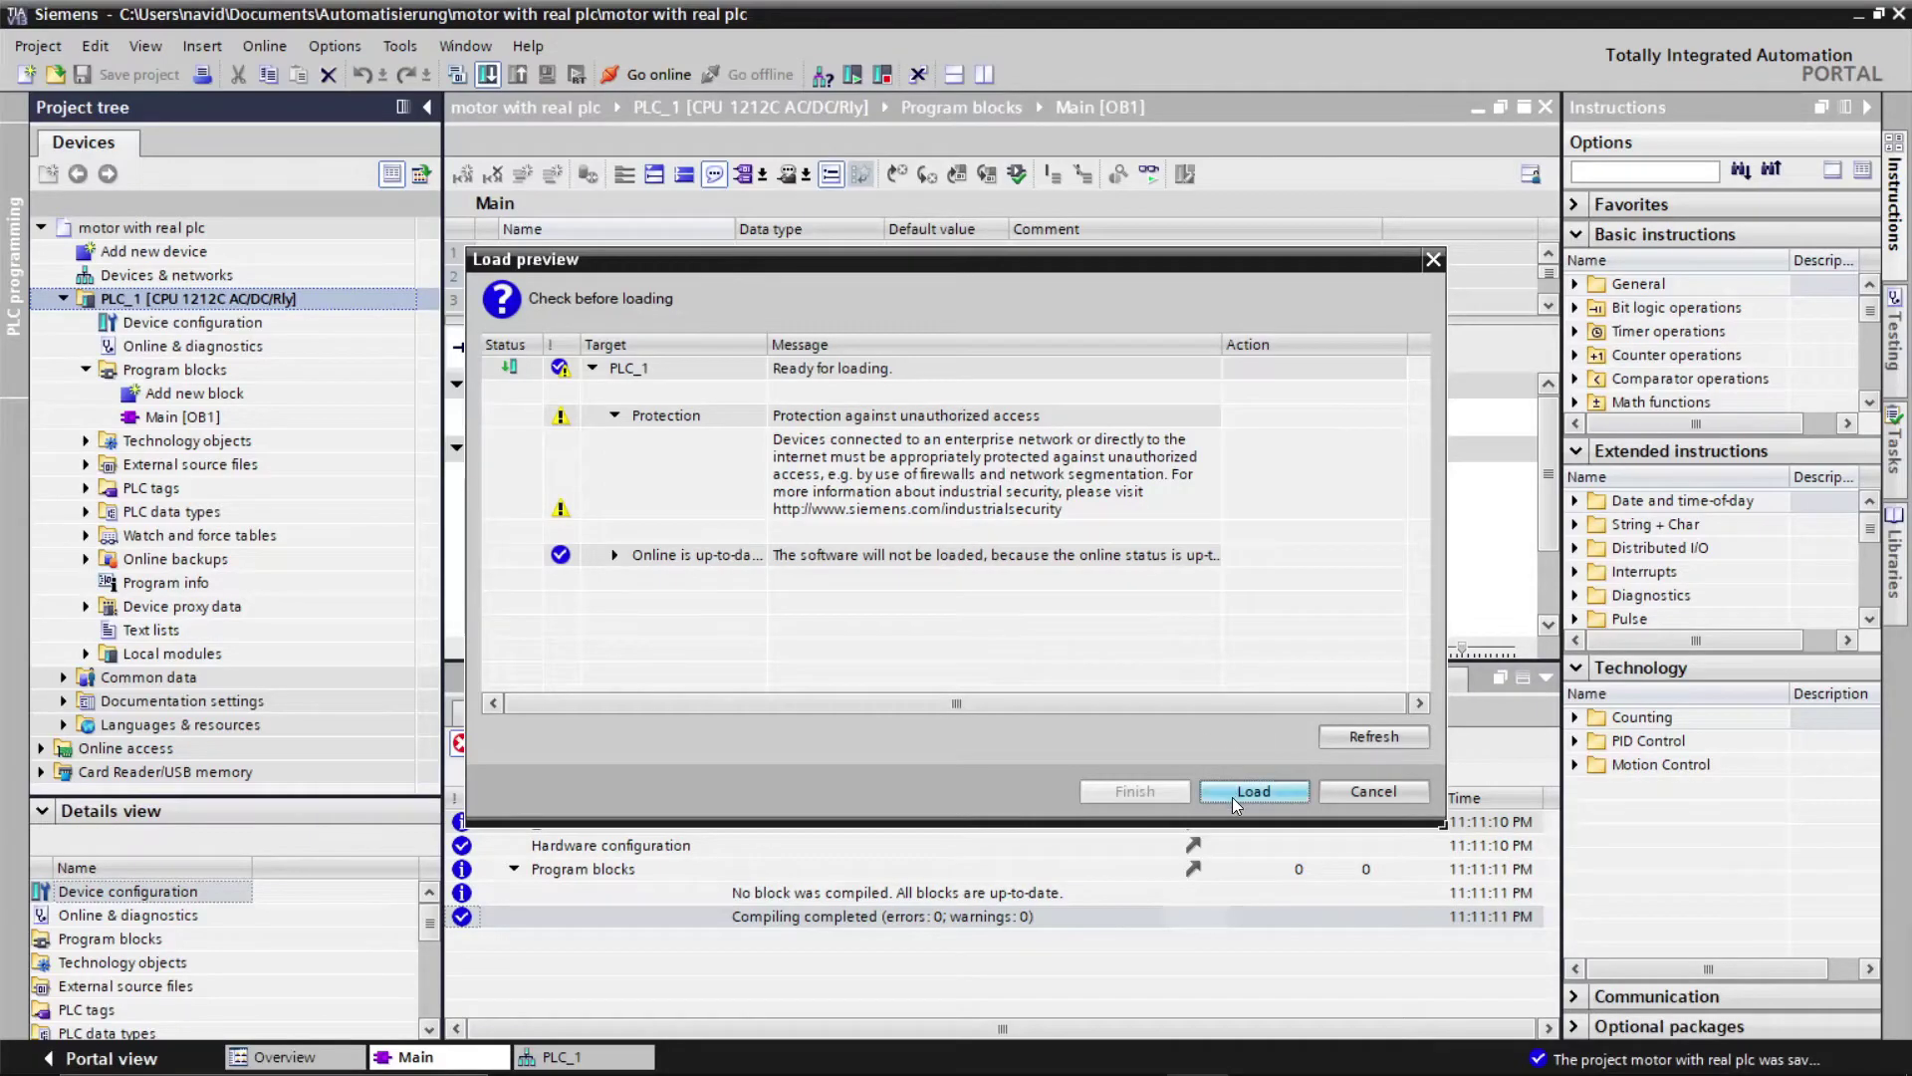
Step: Load the program to PLC_1 with Start all ticked and finish without errors
click(1233, 797)
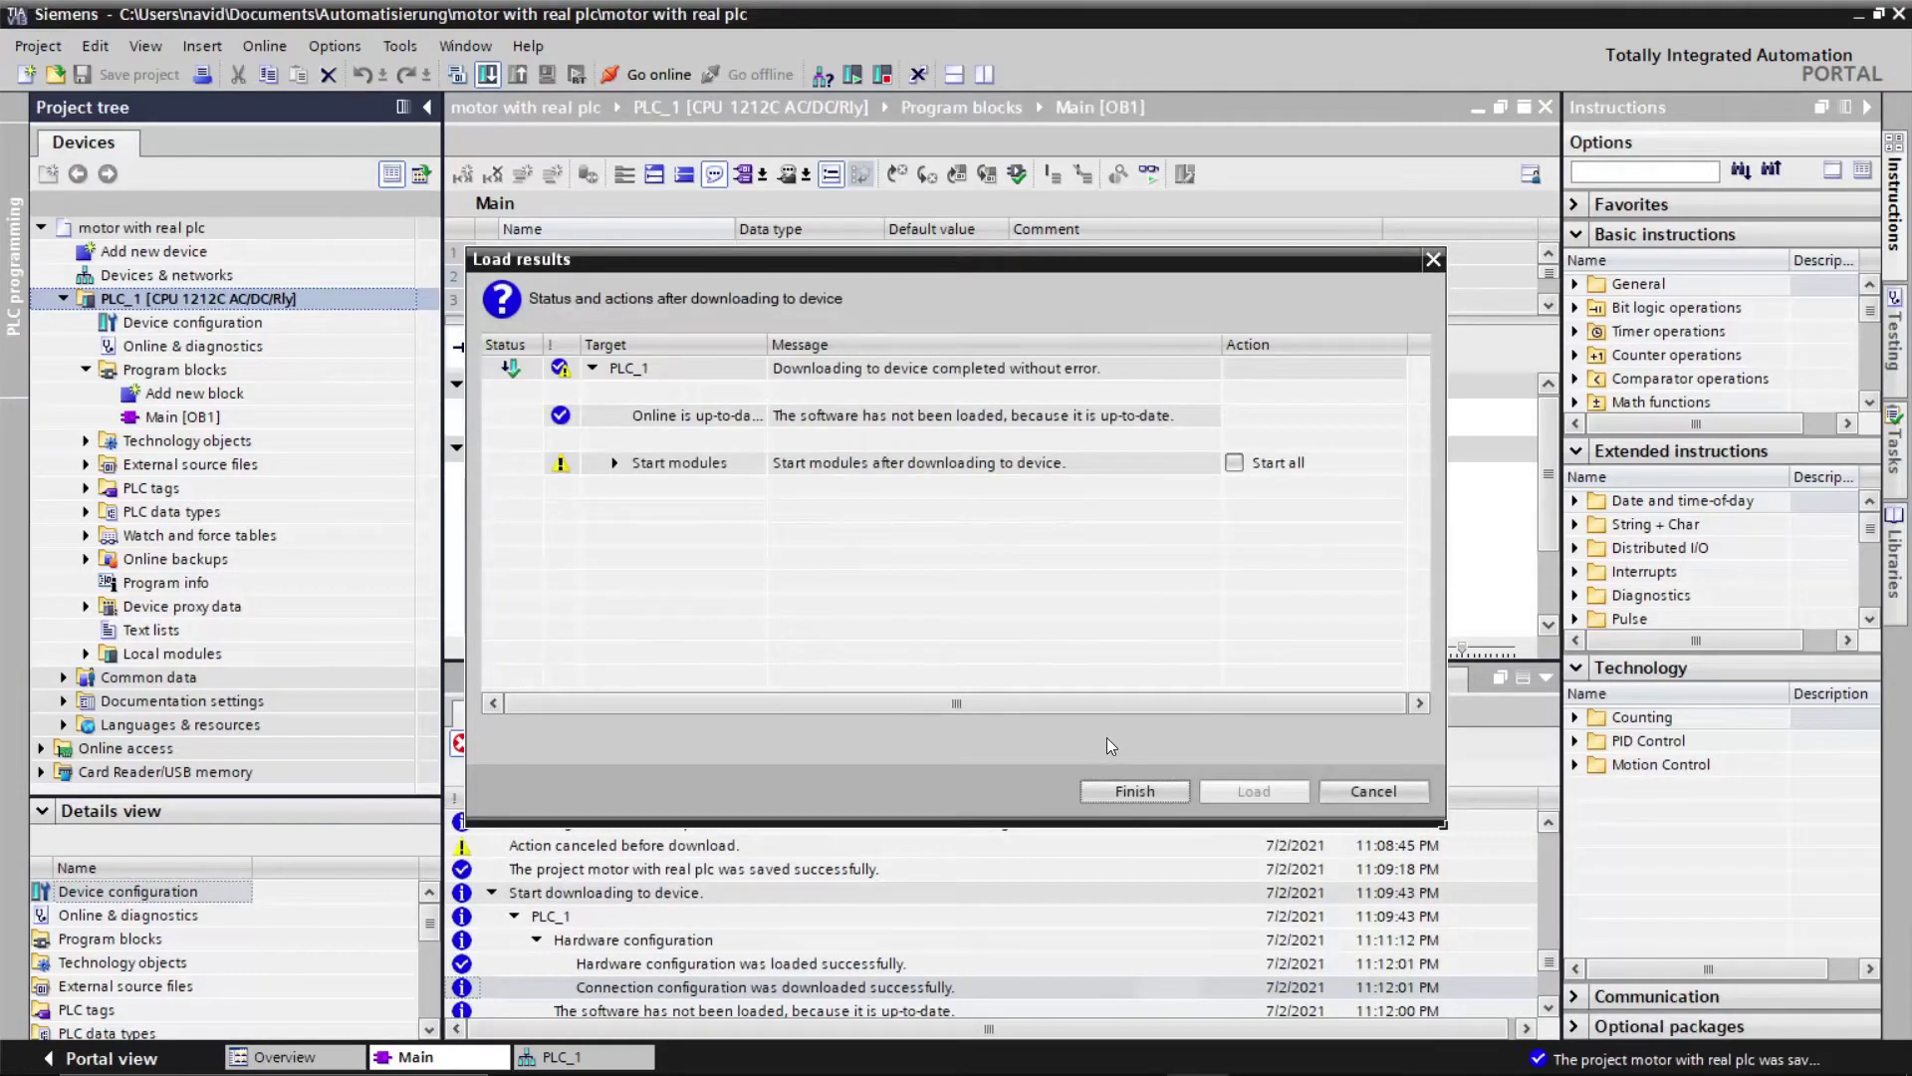
click(1235, 463)
click(1150, 791)
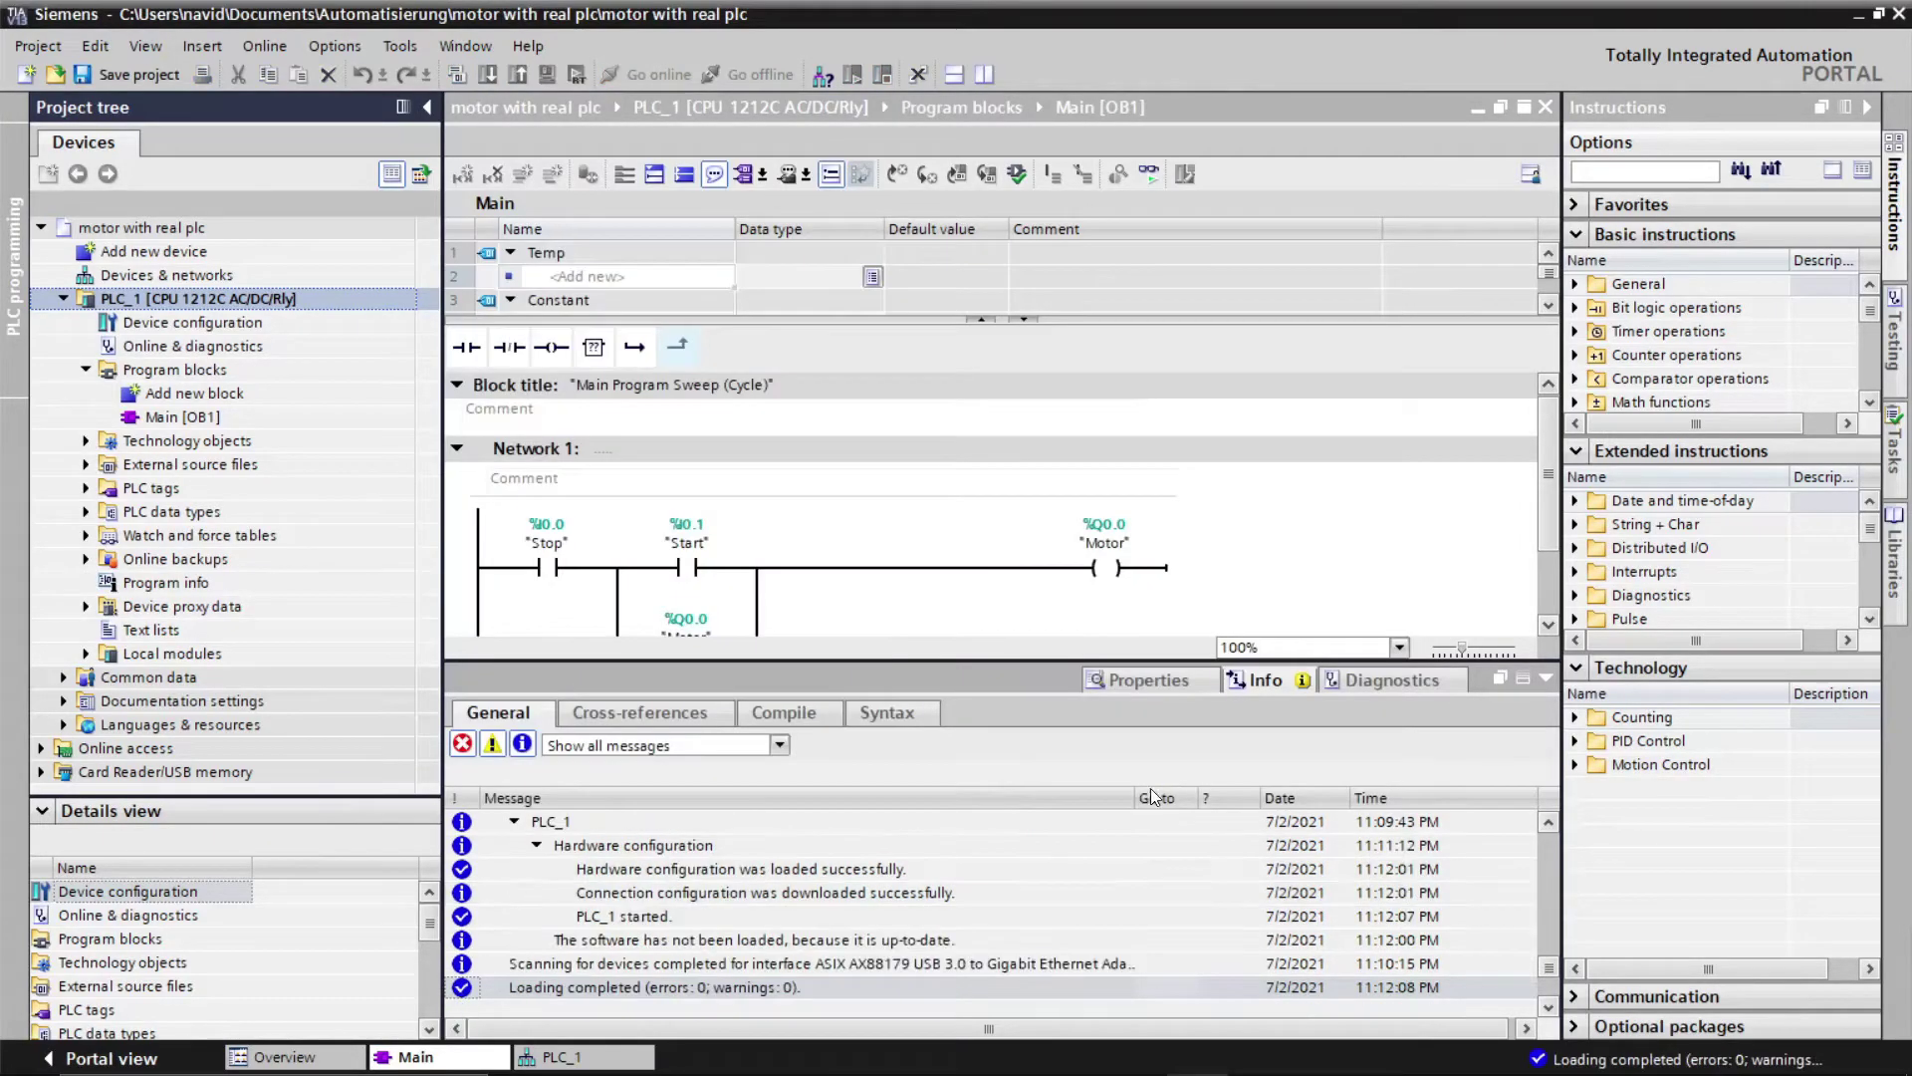
Step: Collapse the inspector window to give the ladder editor more room
click(1164, 676)
click(1164, 677)
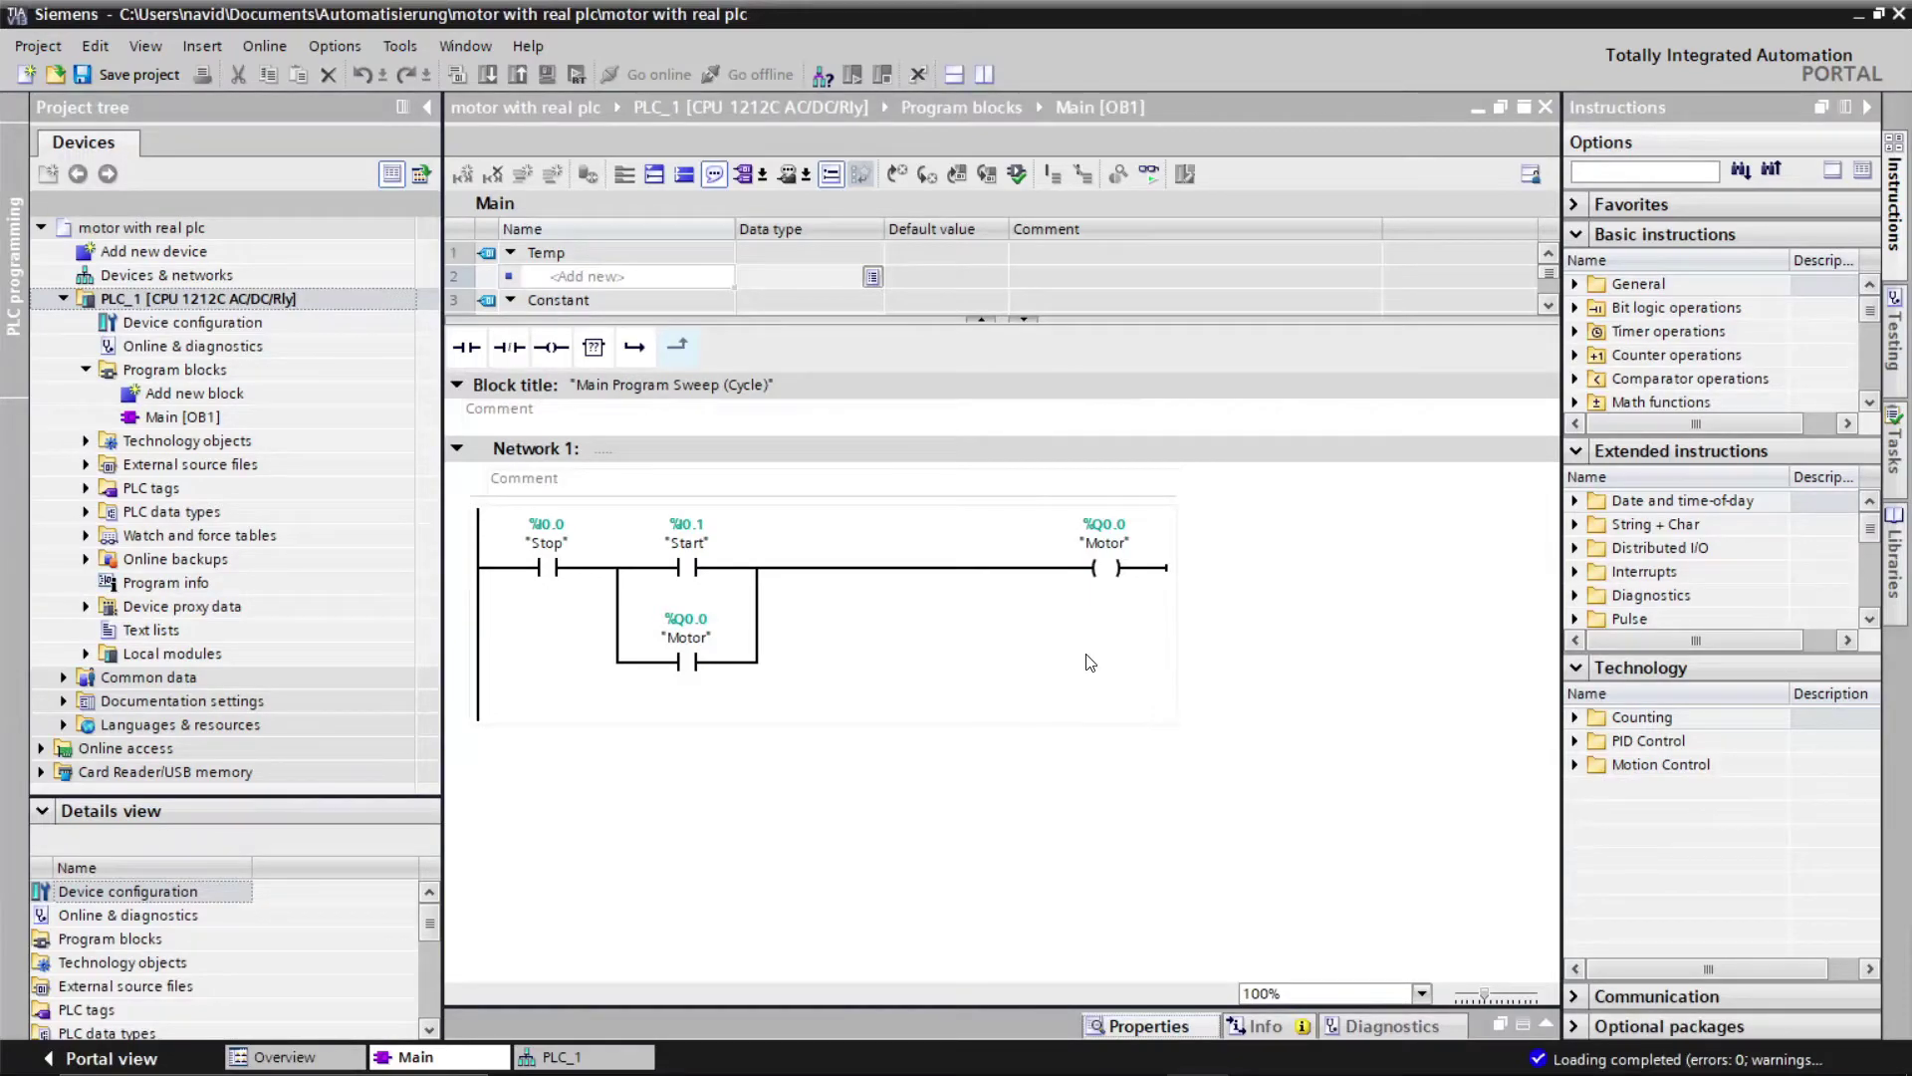
click(499, 447)
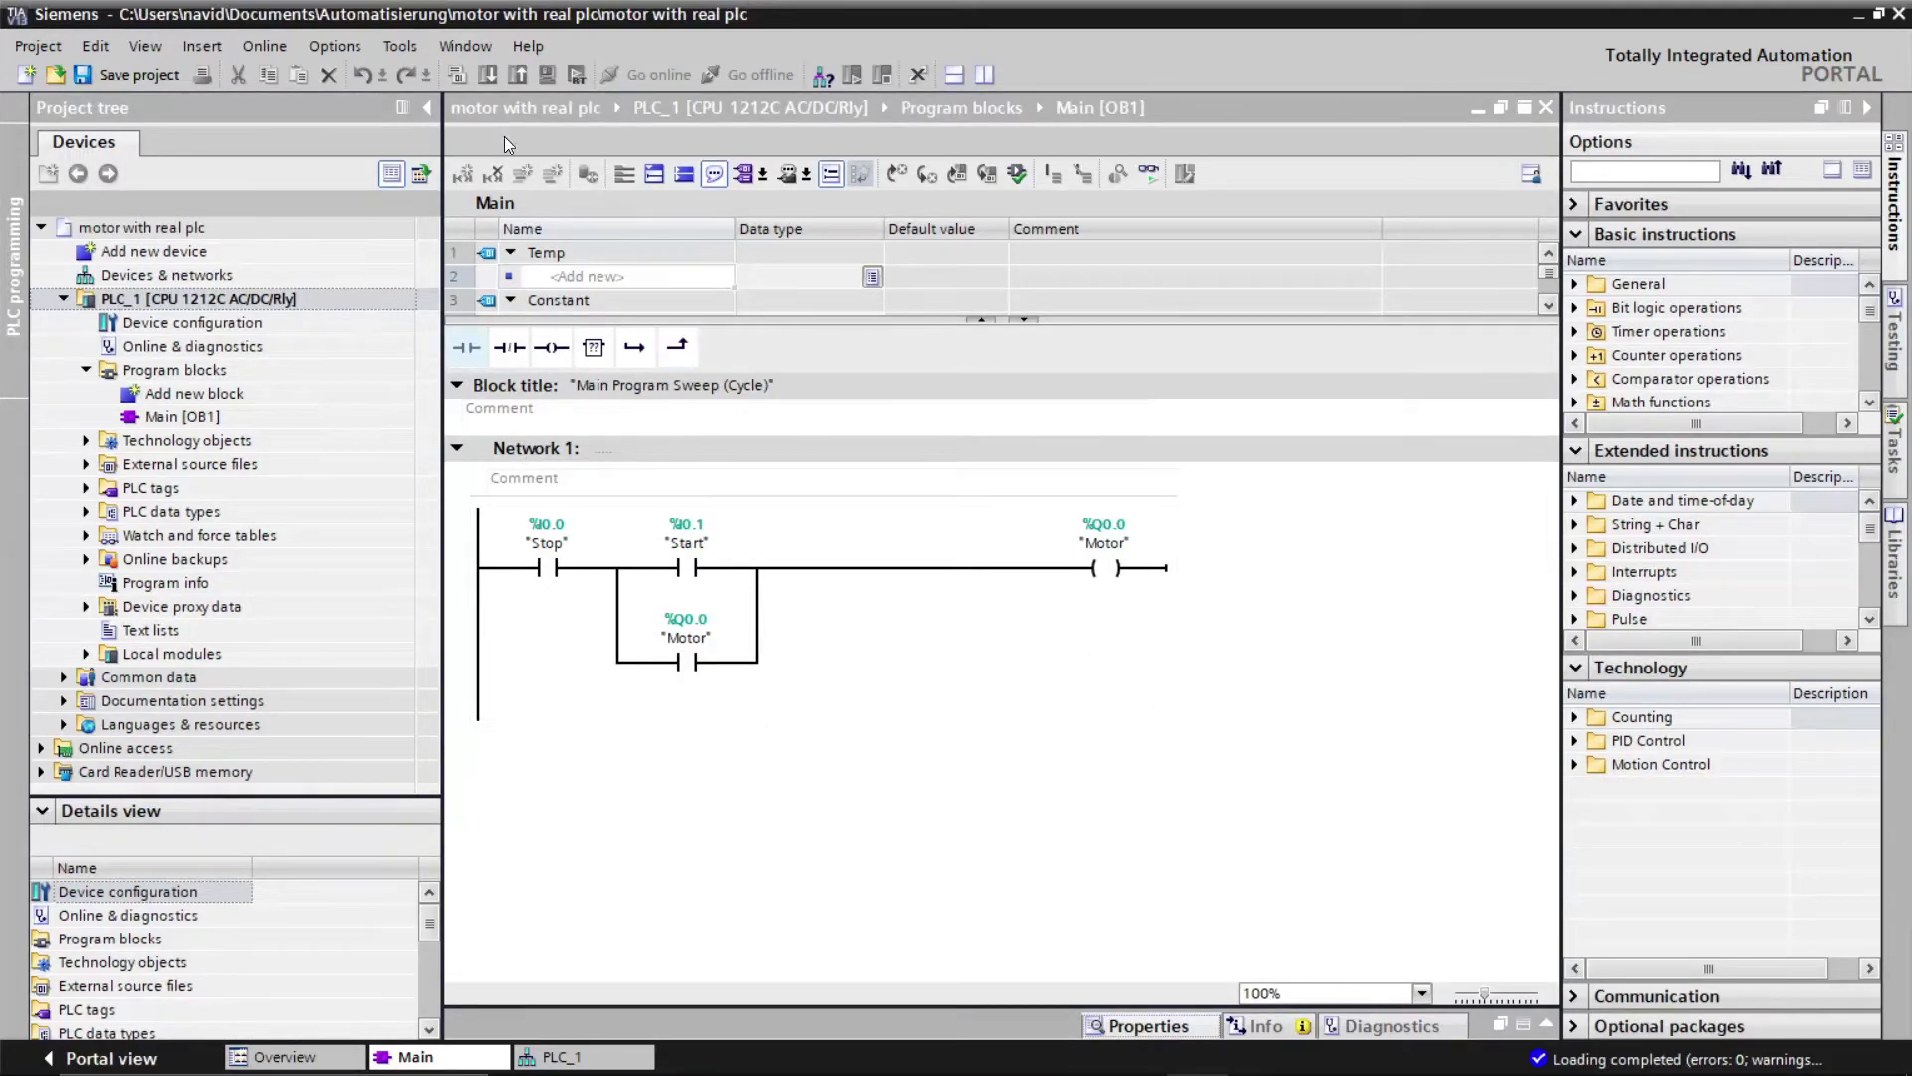
Step: Take PLC_1 online and switch on live monitoring of the Stop/Start/Motor ladder
click(292, 301)
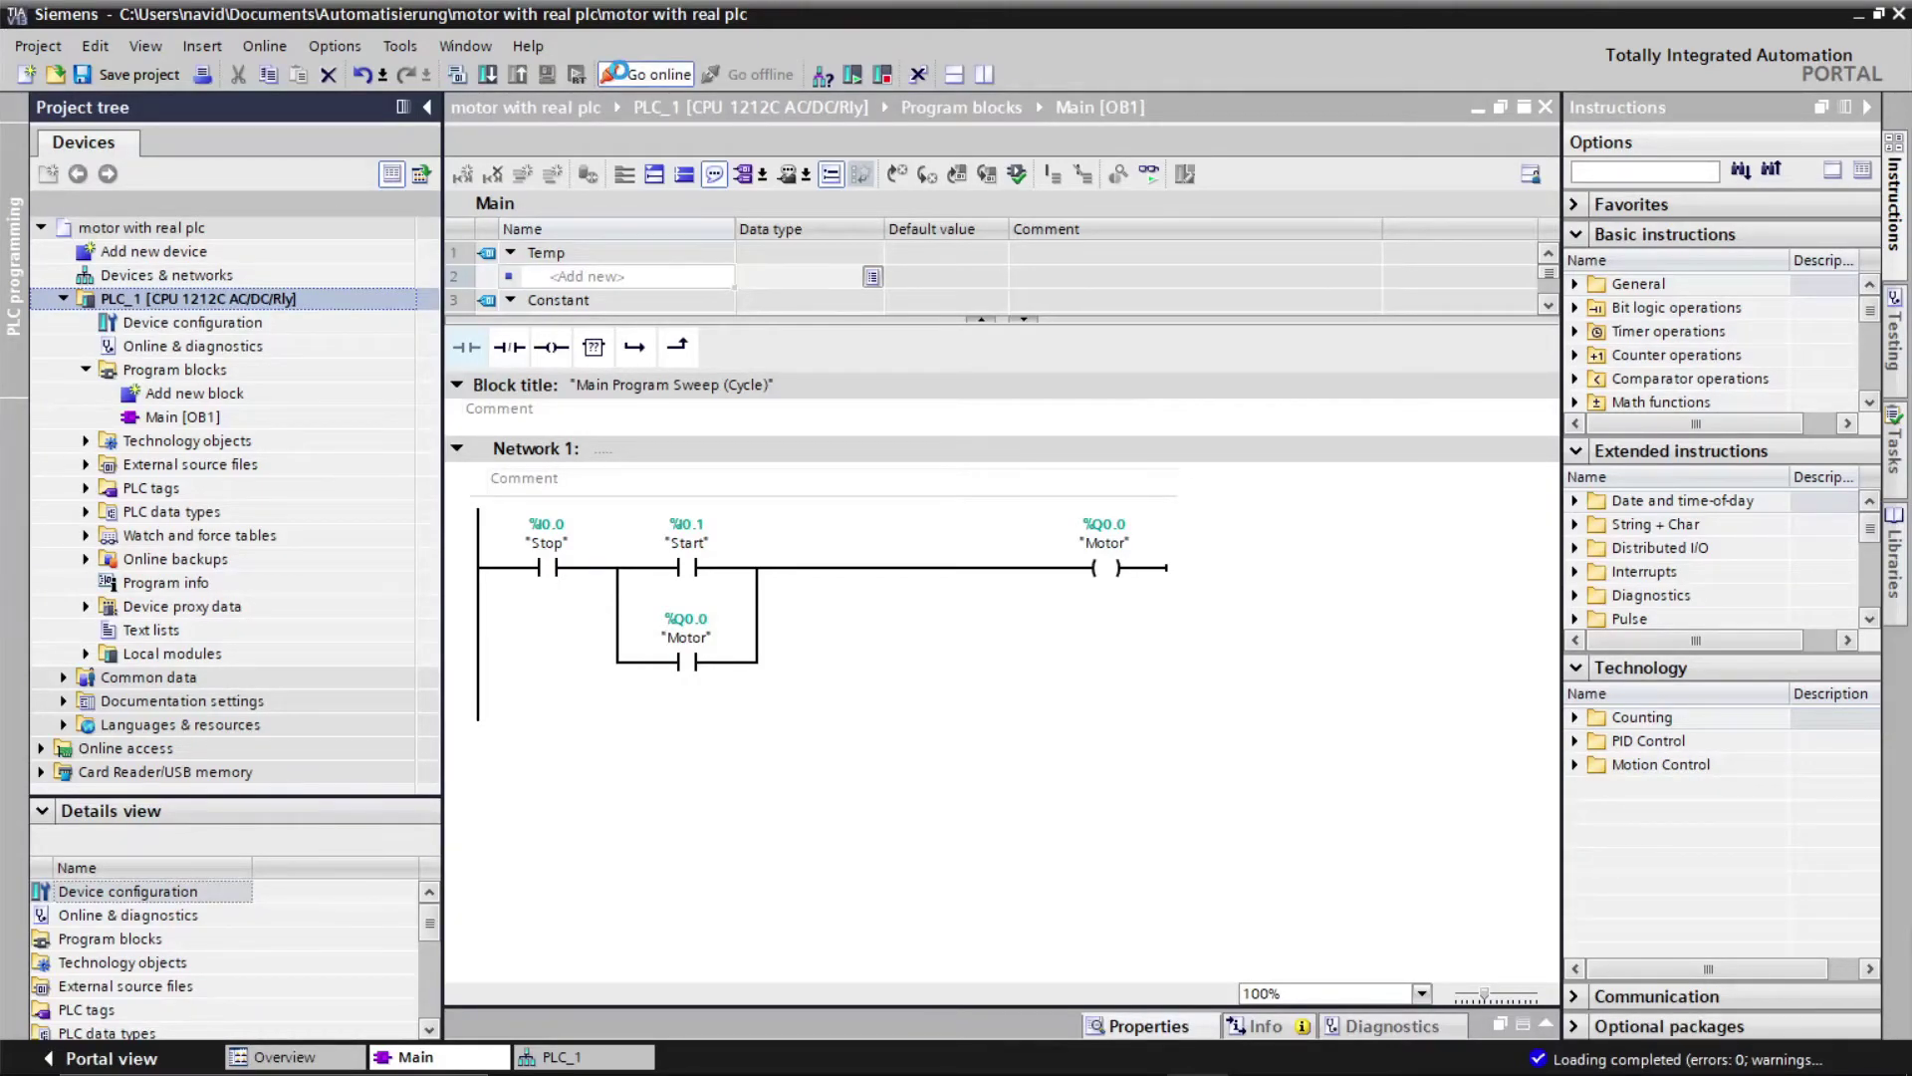
click(623, 70)
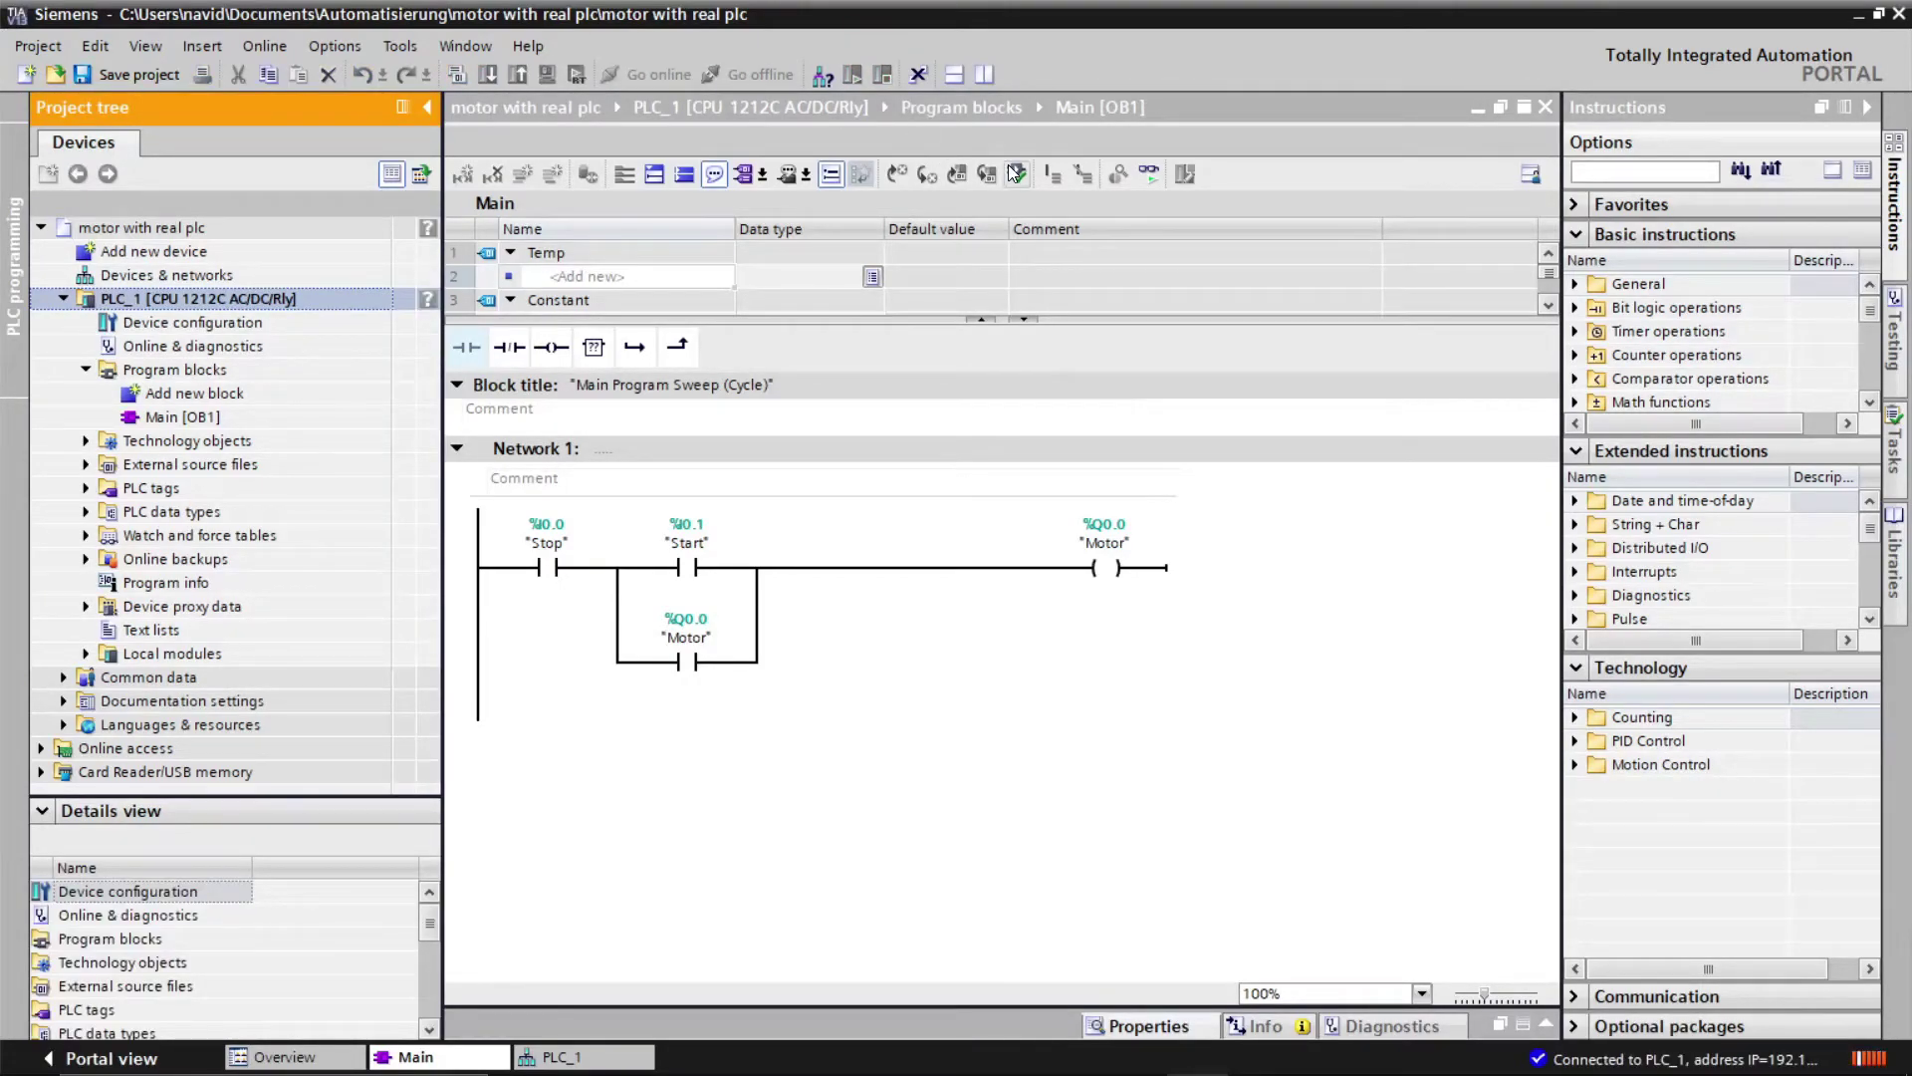
click(1149, 175)
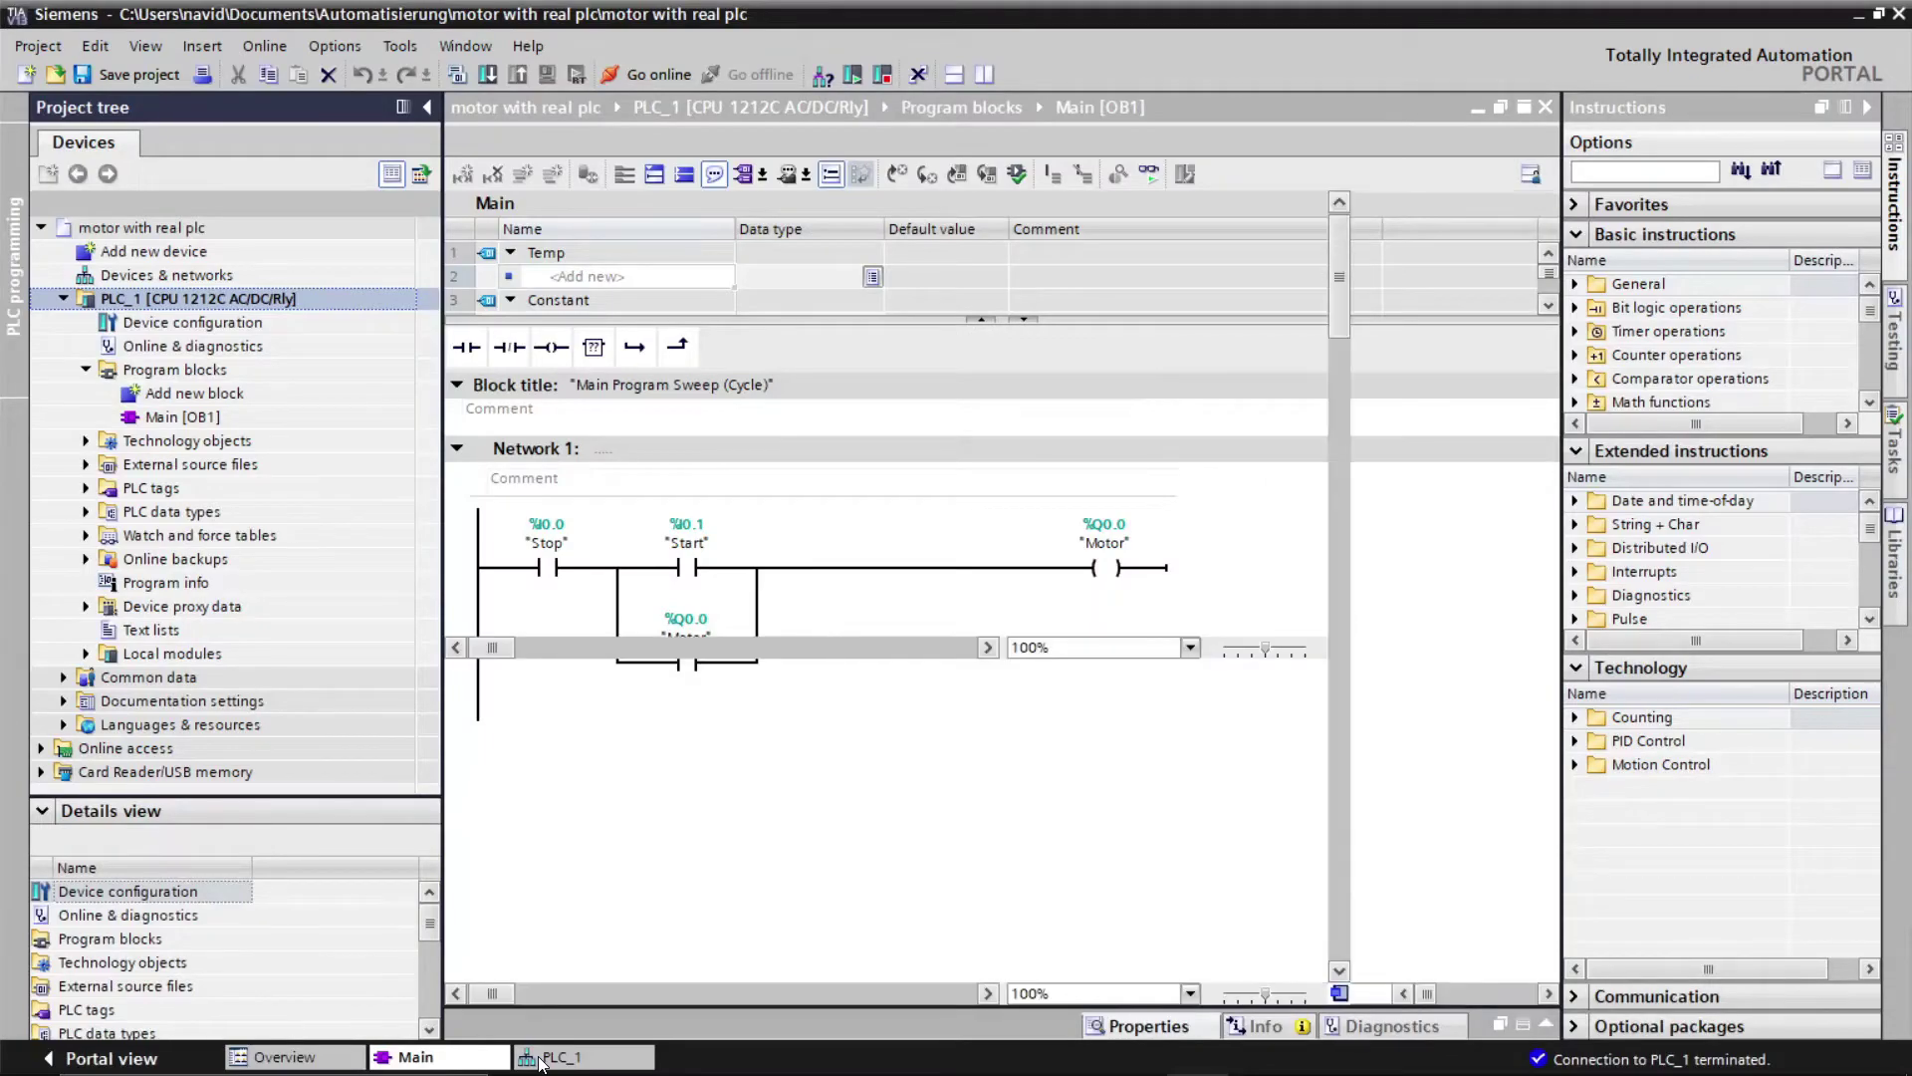
Step: Set PLC_1's PROFINET IP address to 192.196.10.10 and save the project
click(542, 1058)
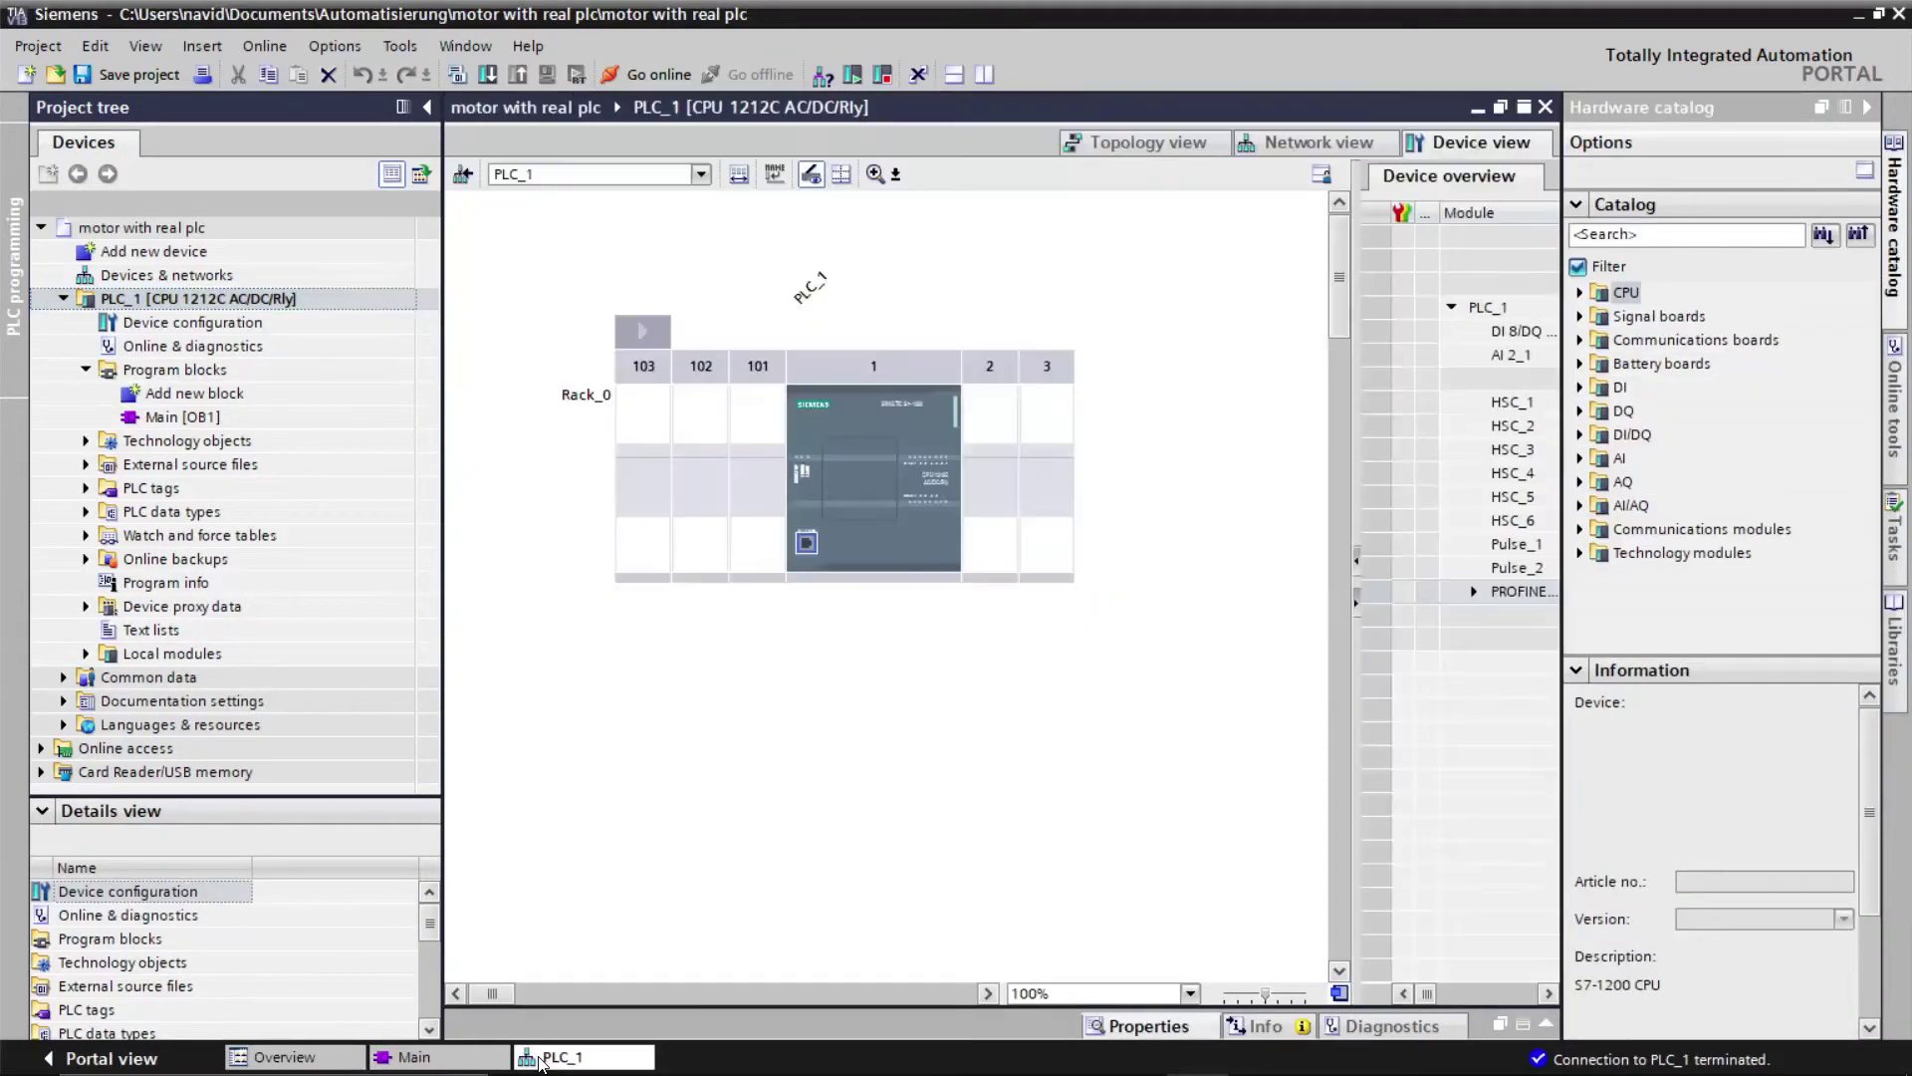
double_click(806, 545)
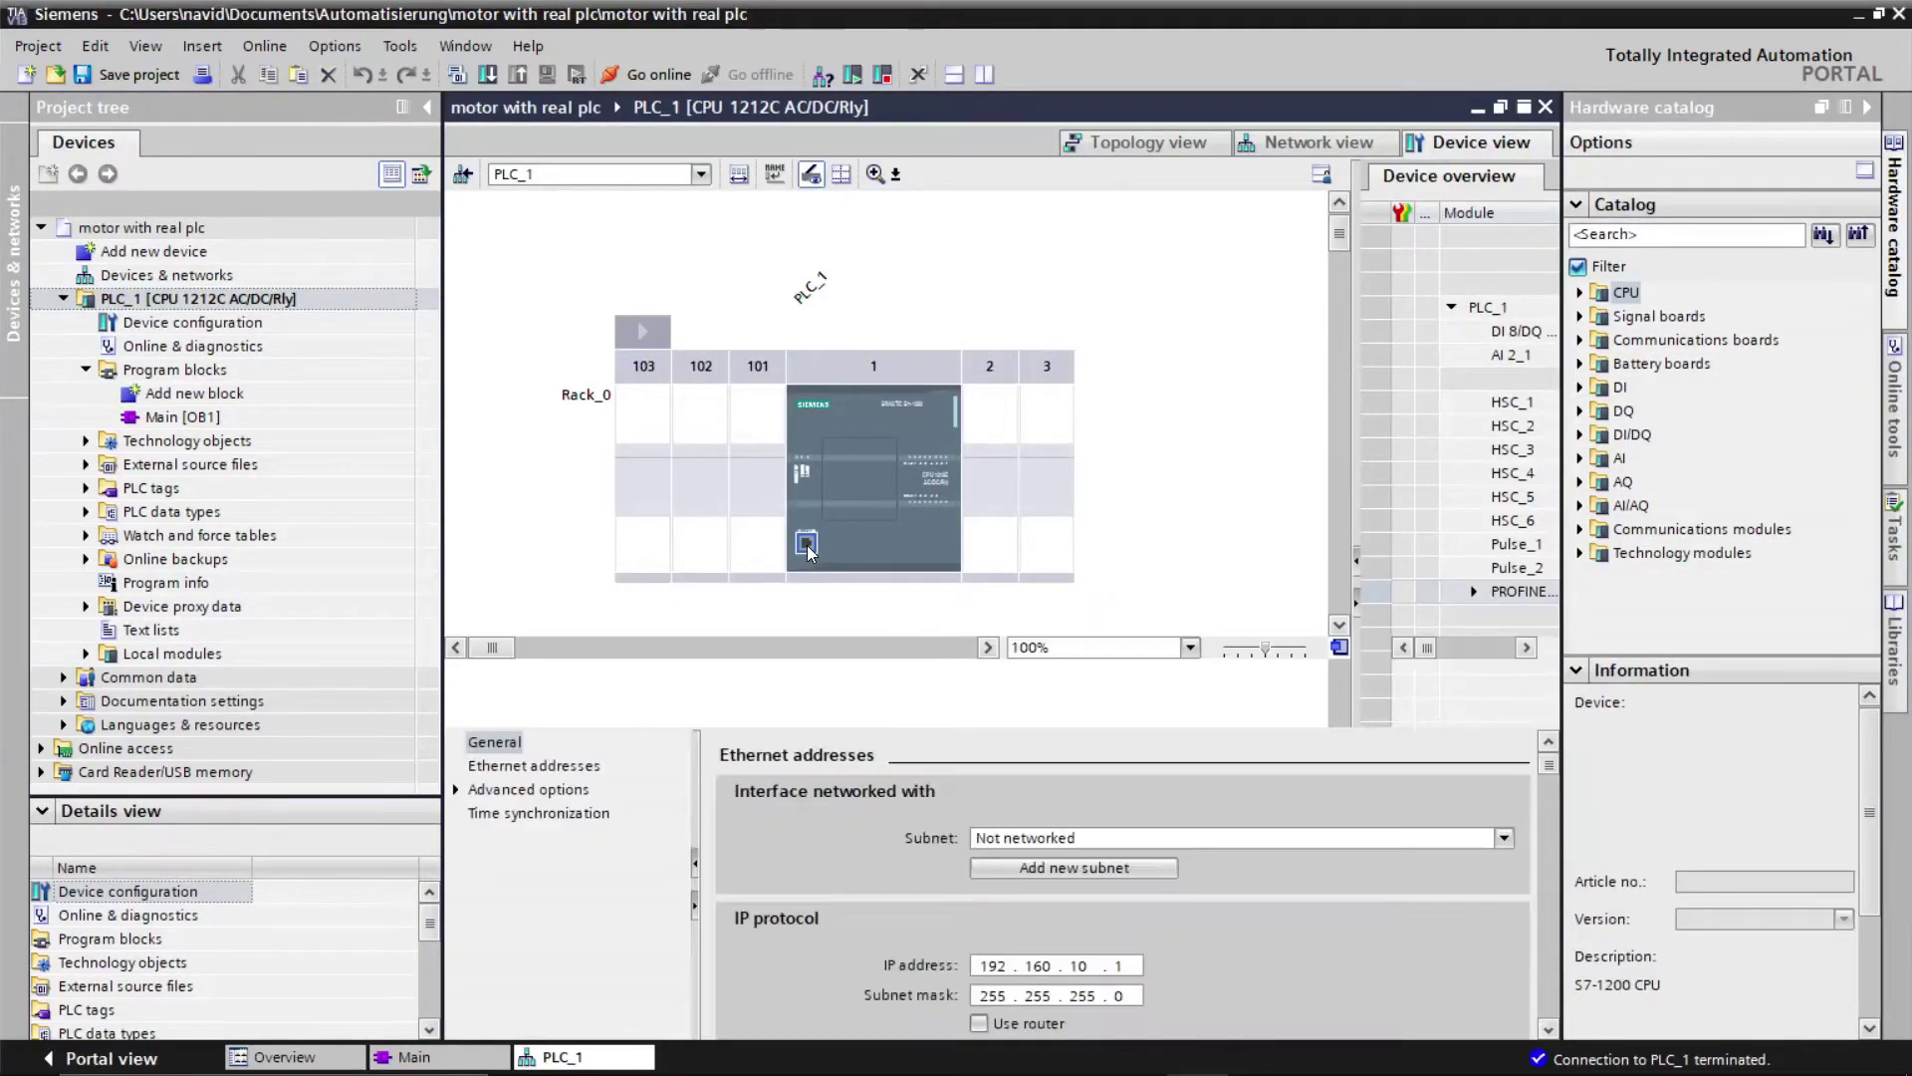
click(1055, 964)
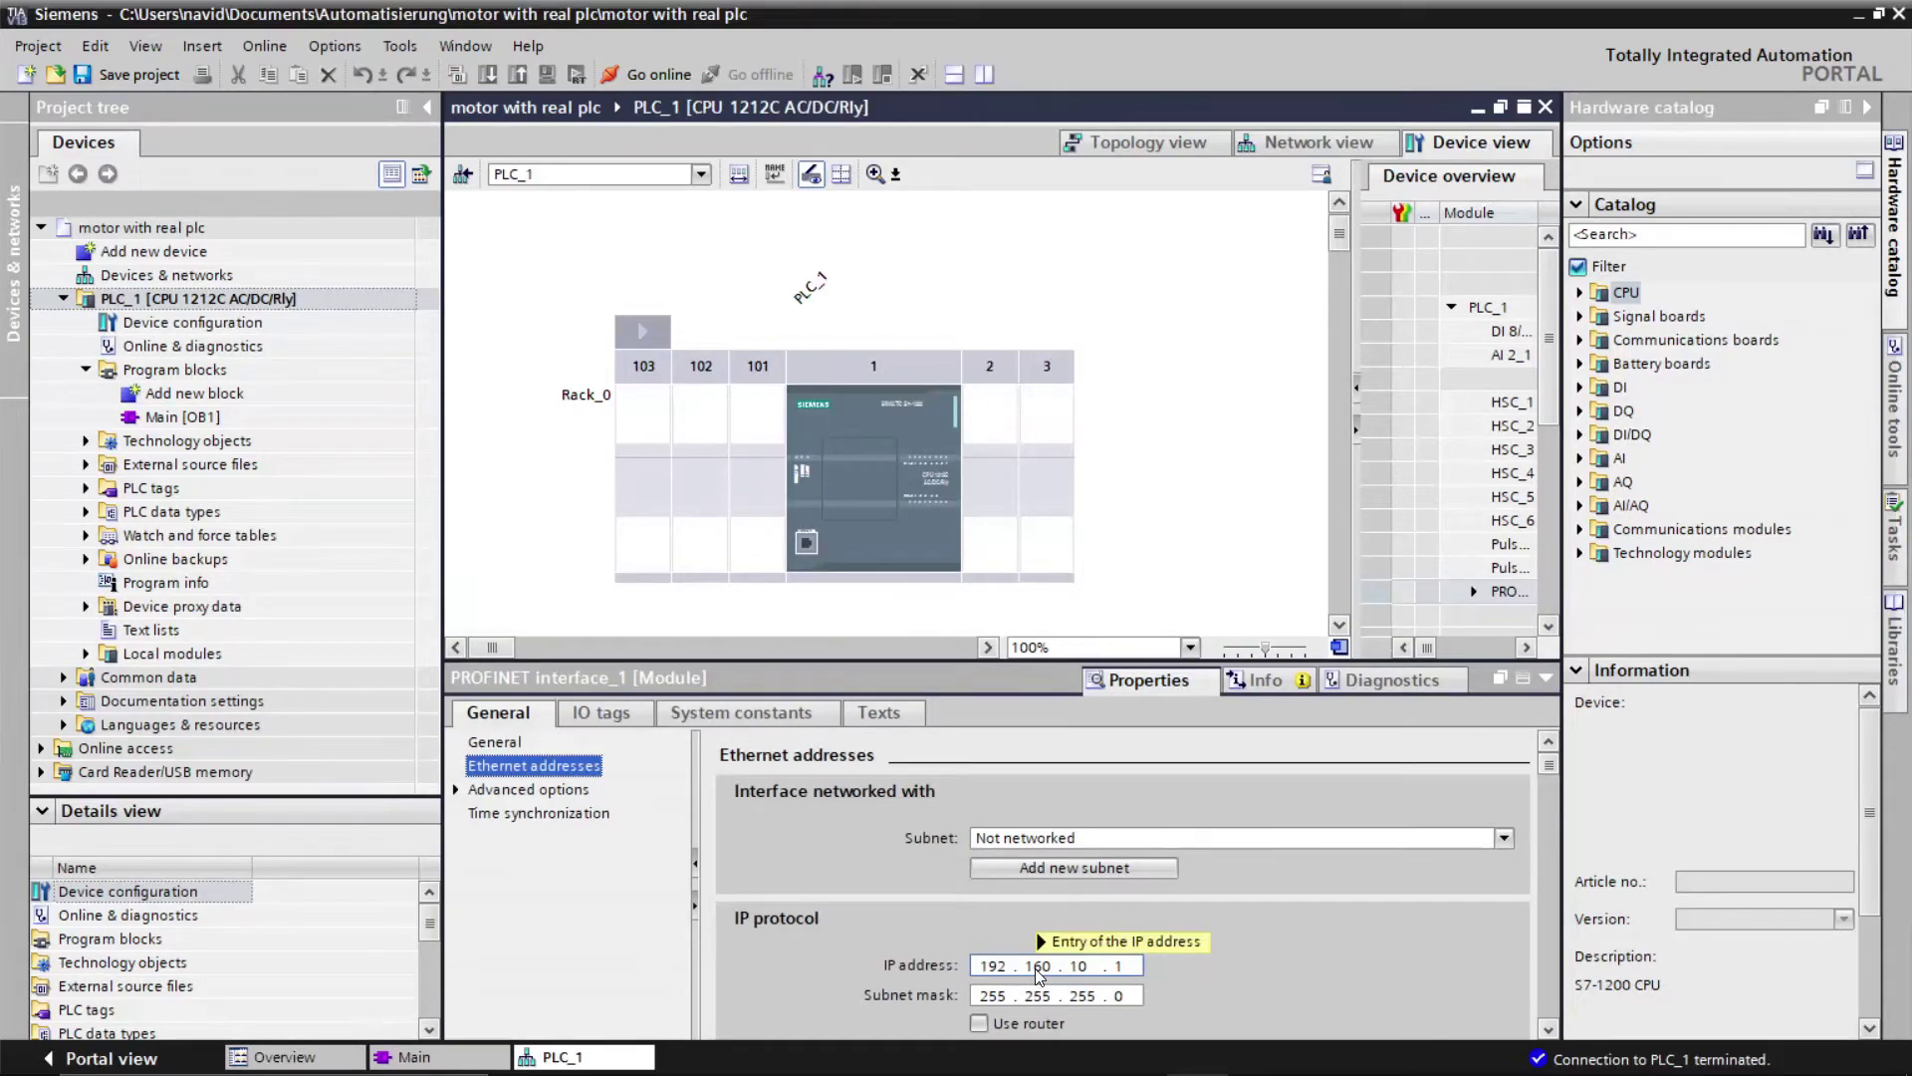
mouse_move(1056, 965)
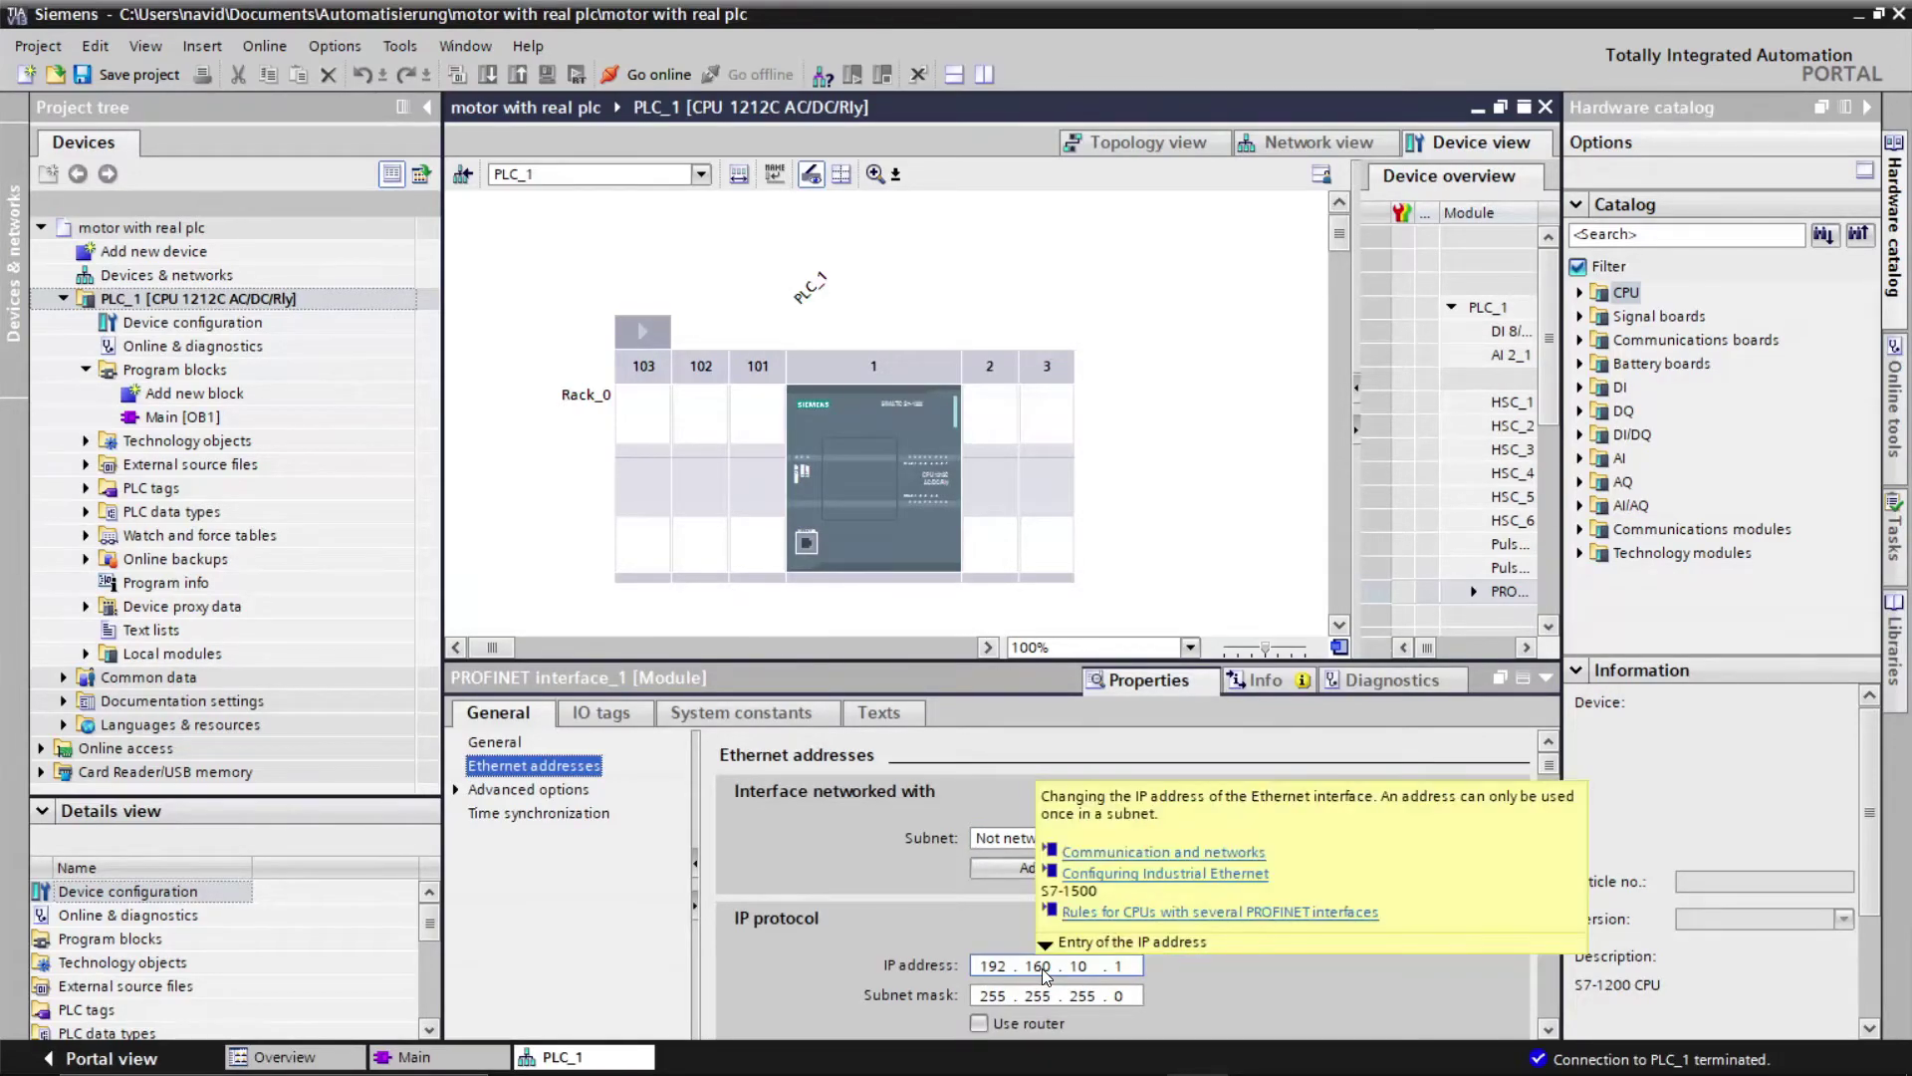
double_click(1036, 965)
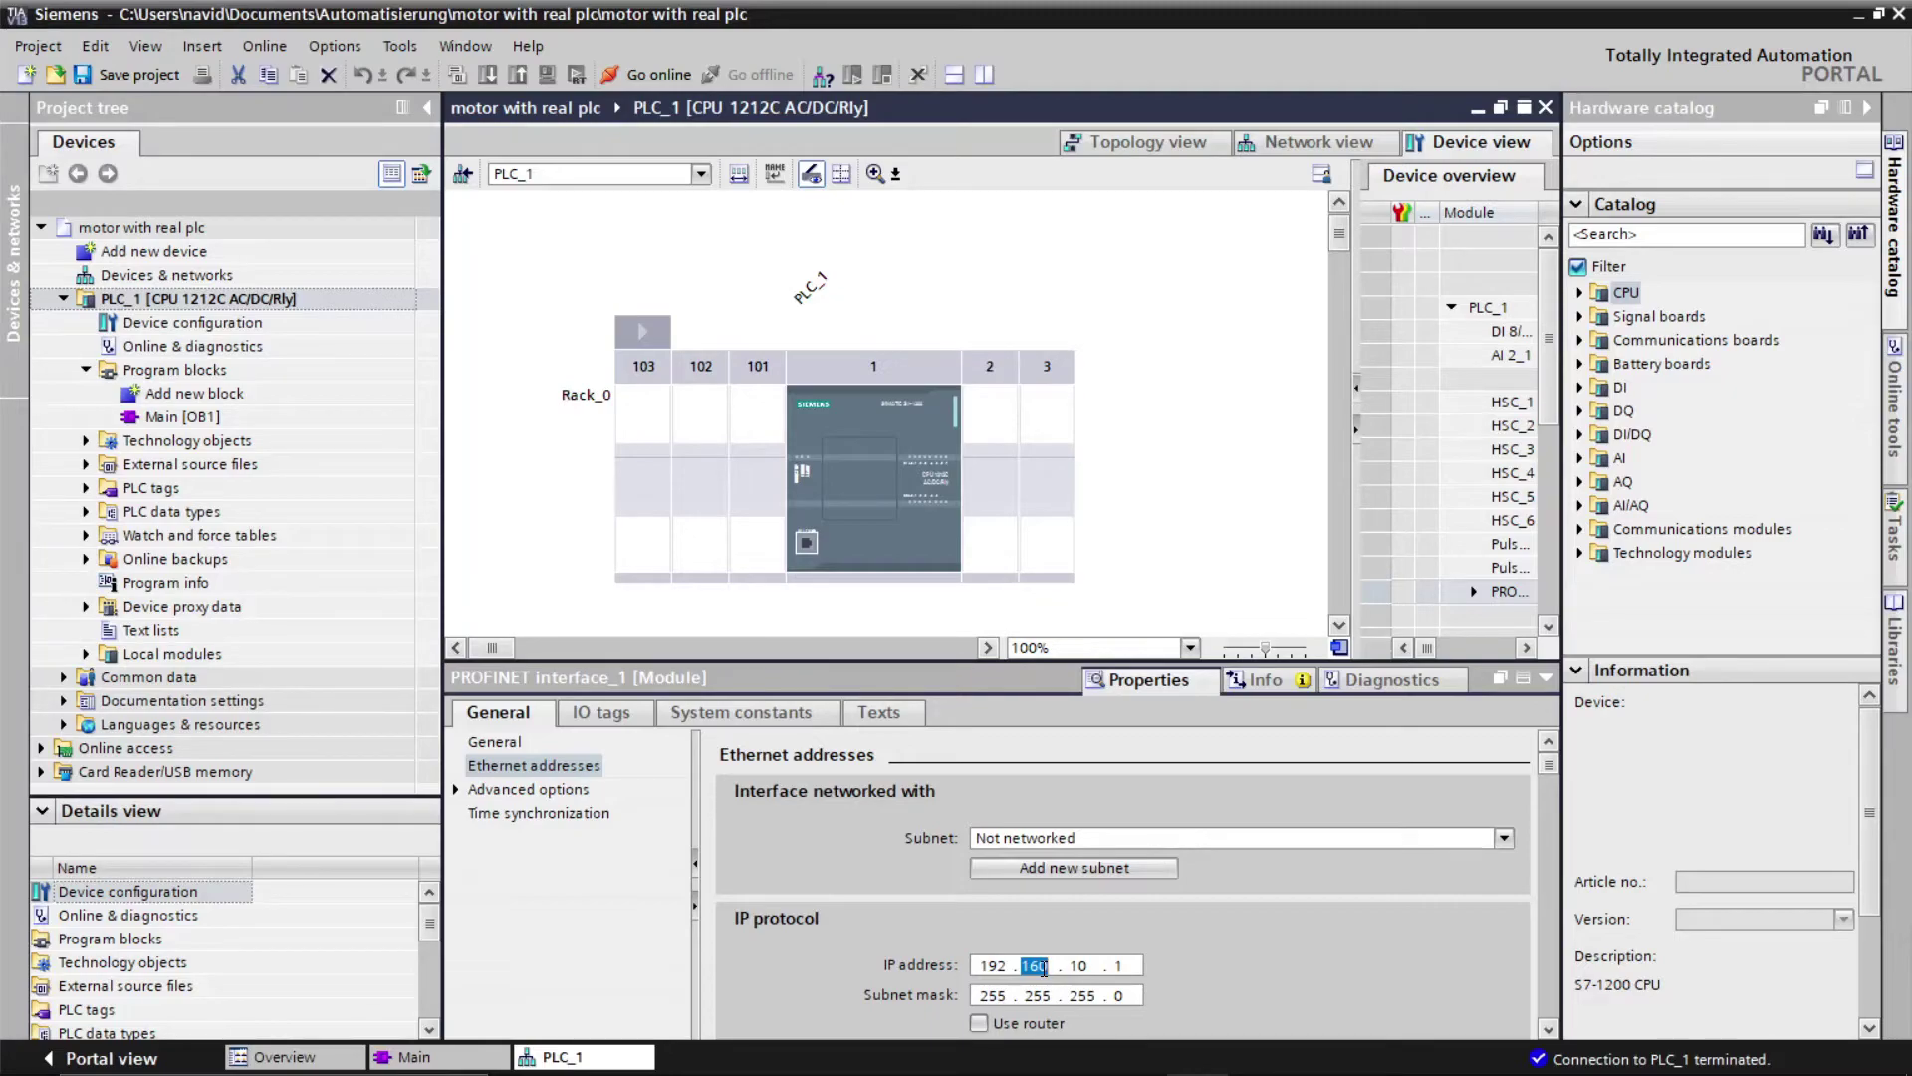
text(196)
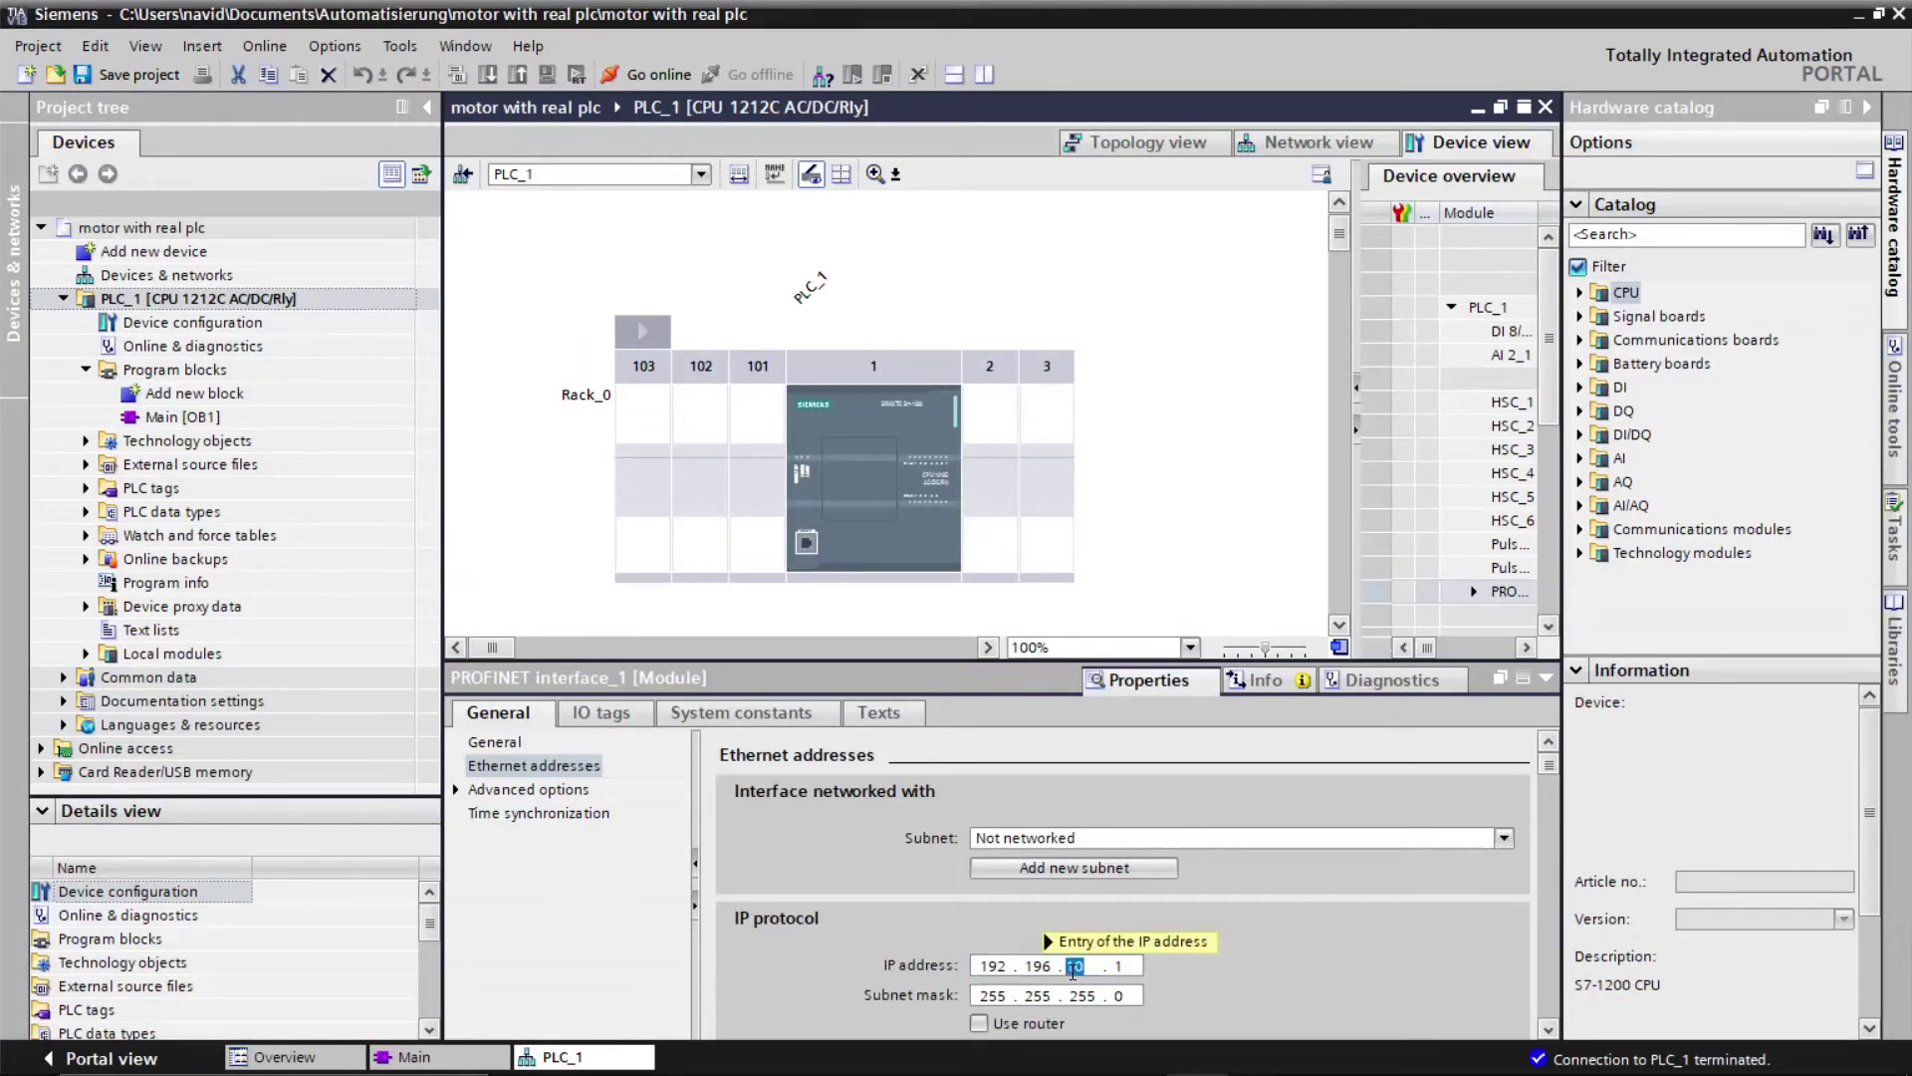
double_click(1118, 967)
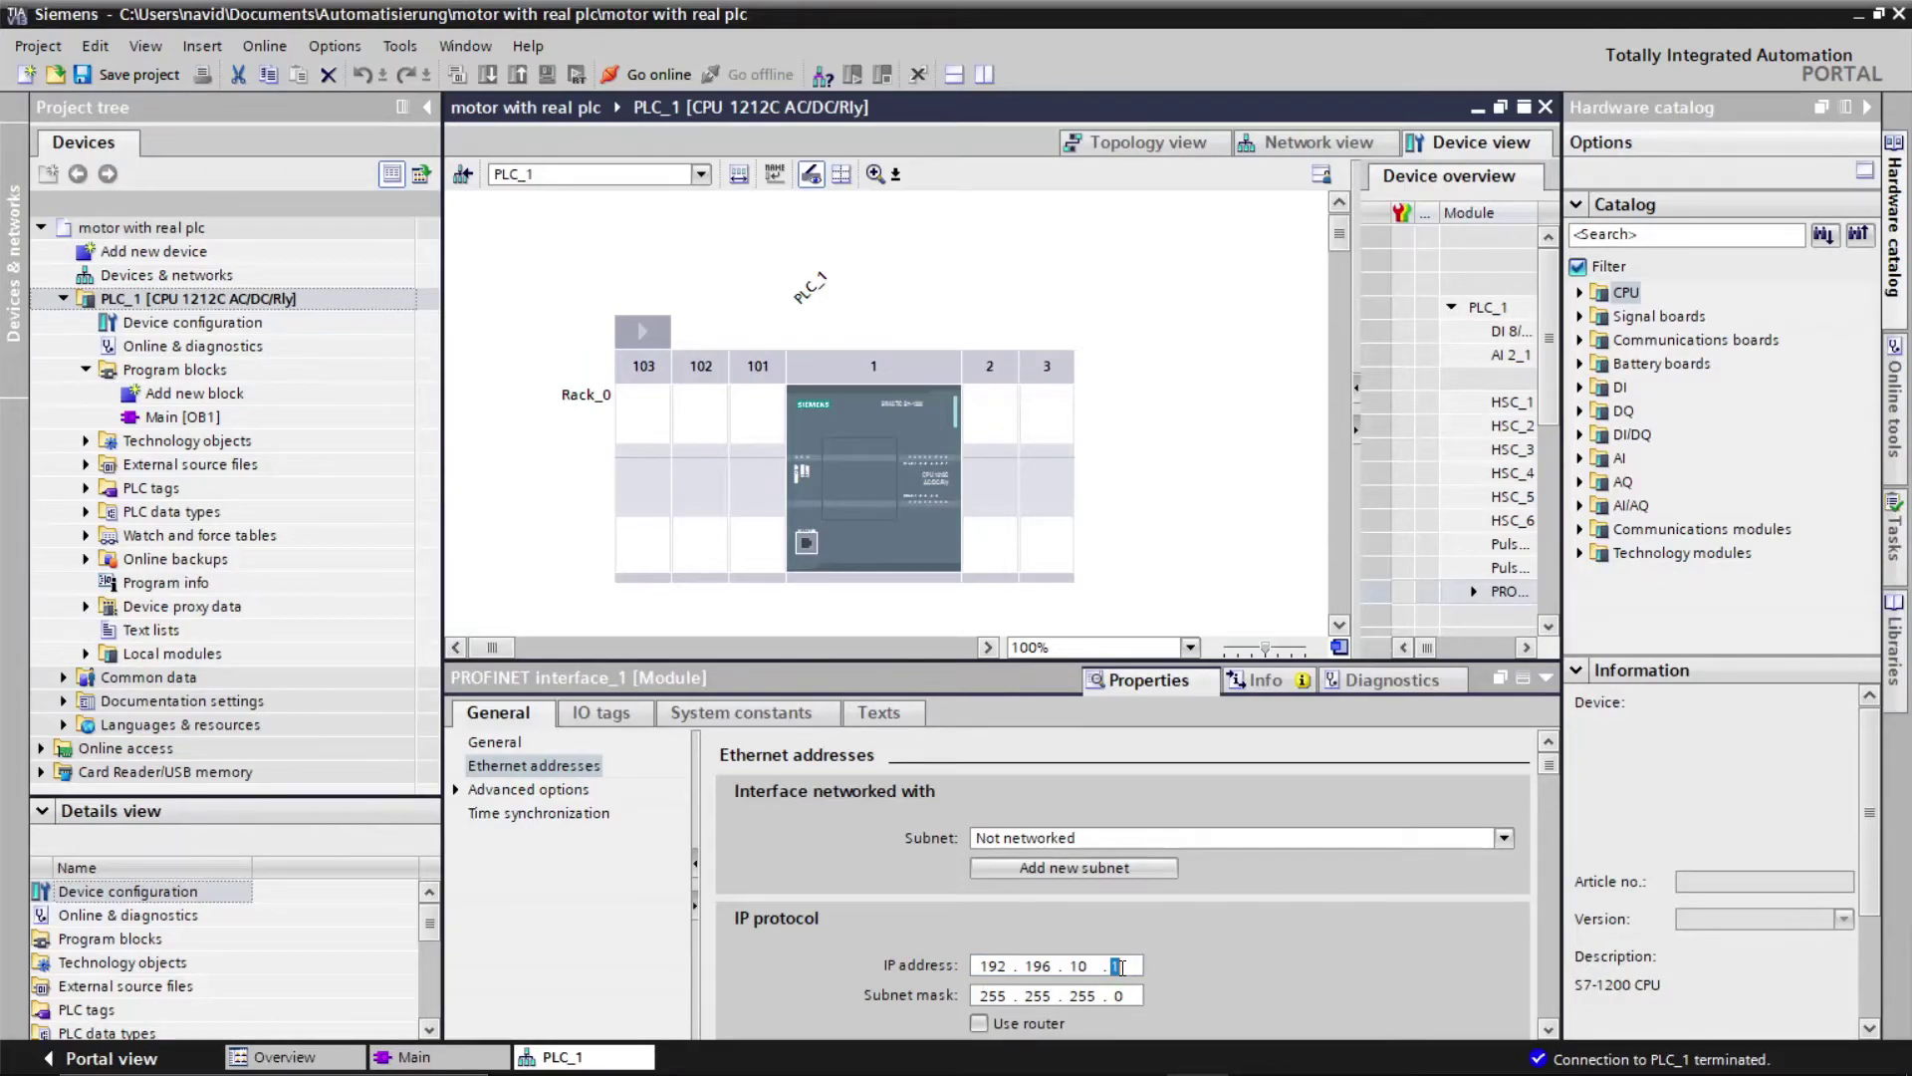
text(10)
click(576, 610)
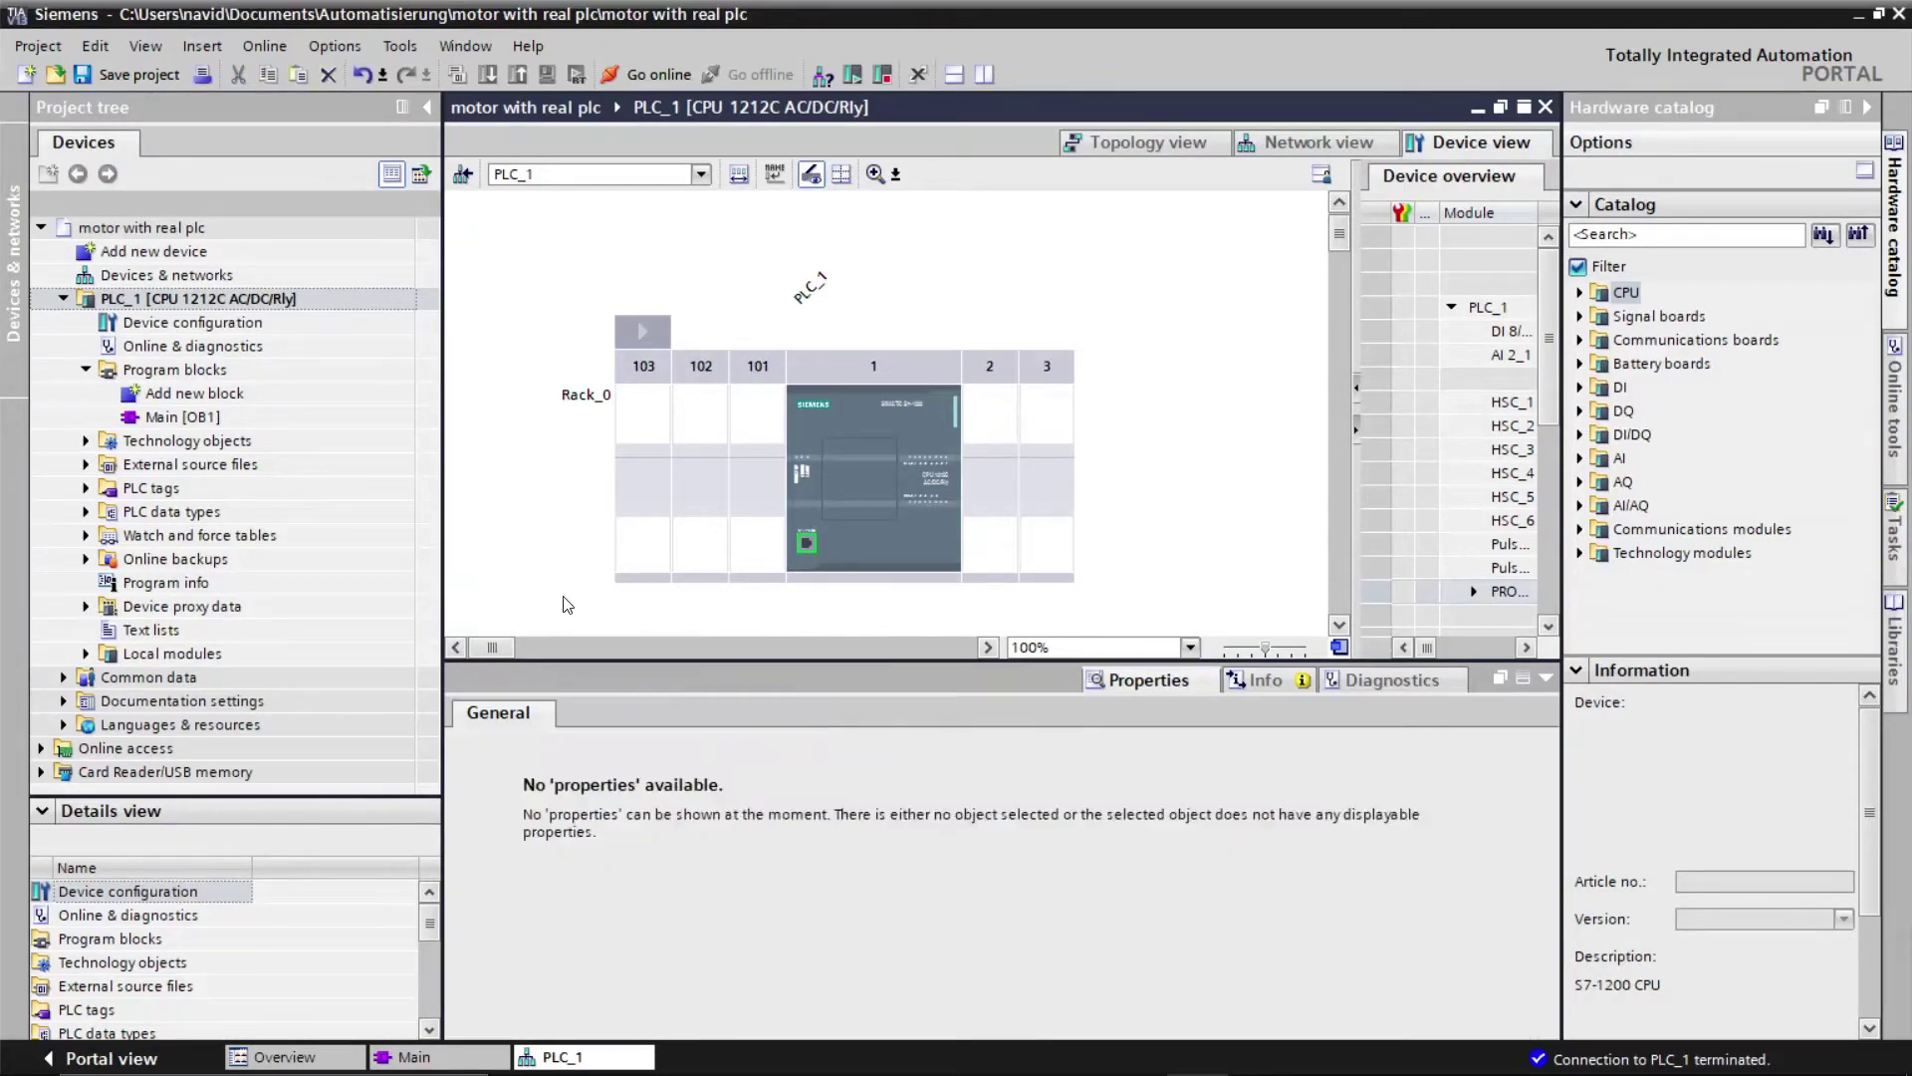
click(130, 69)
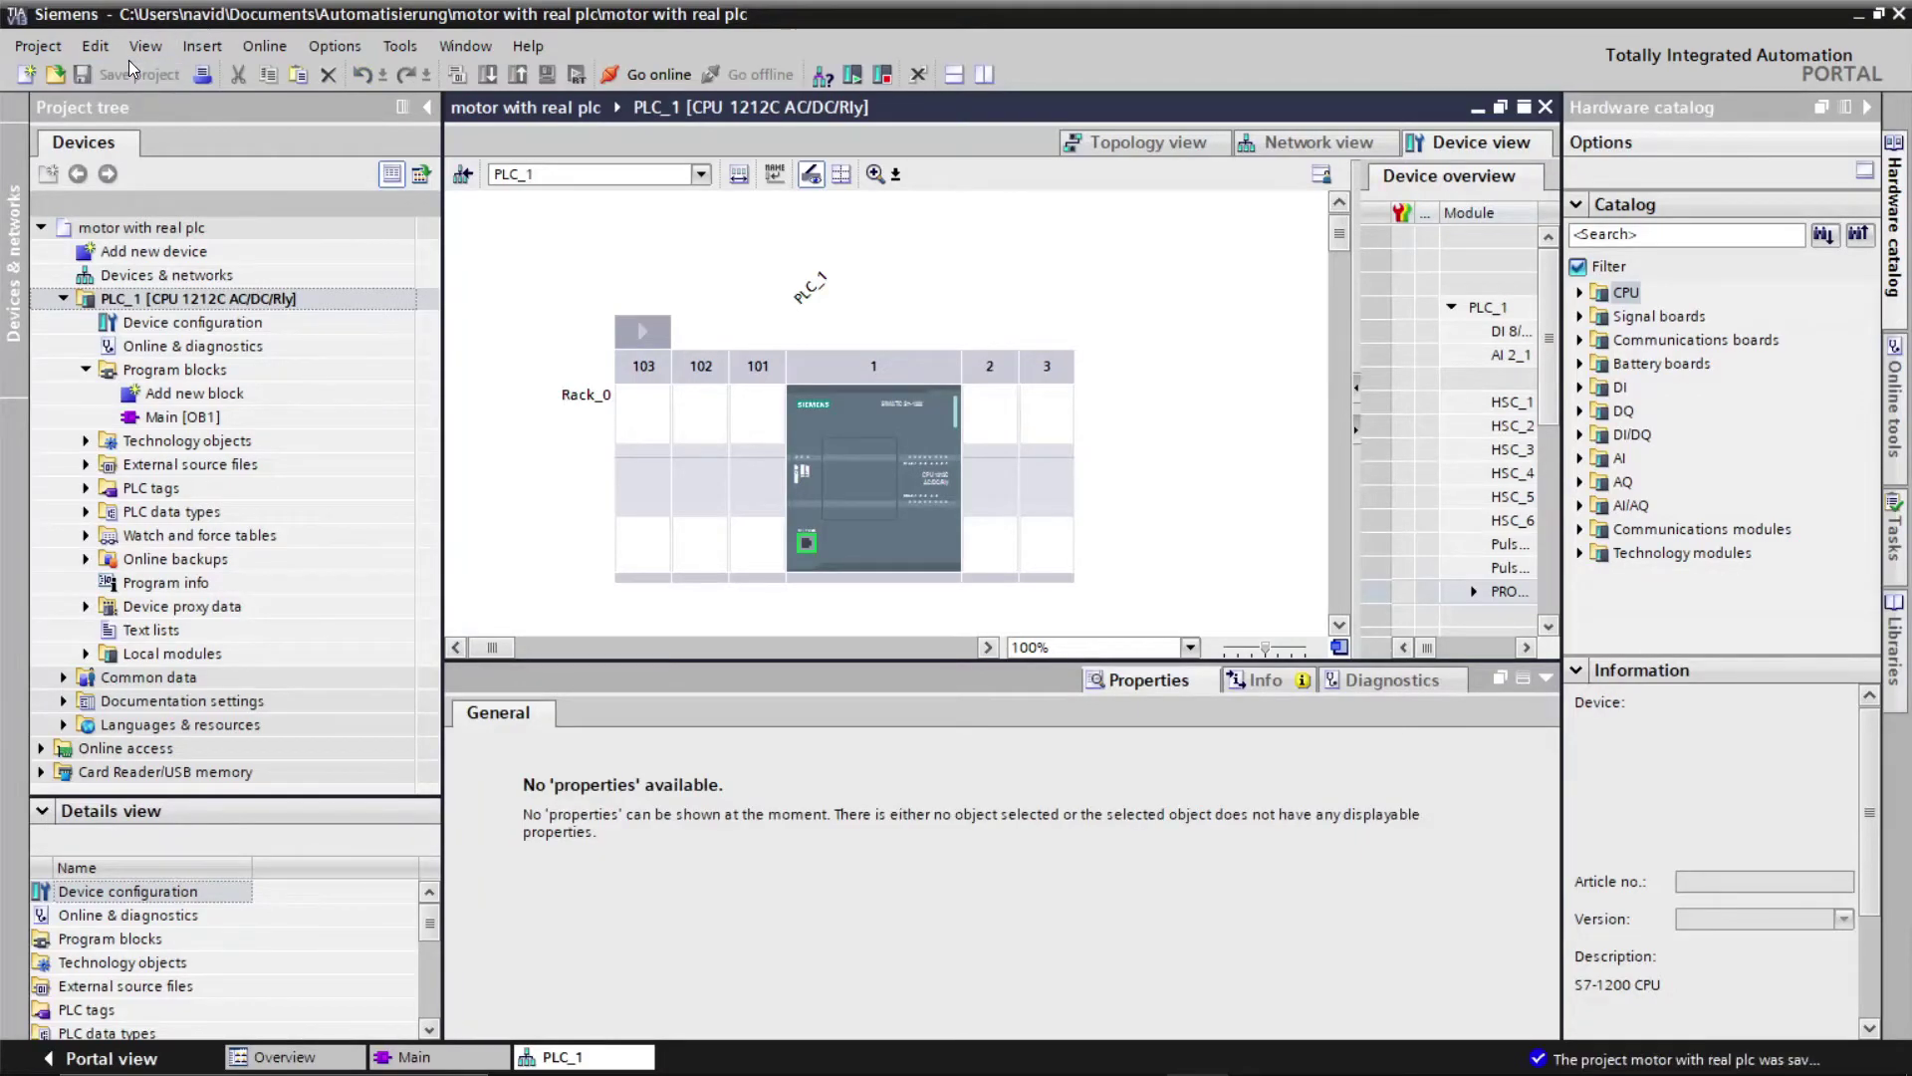
click(190, 300)
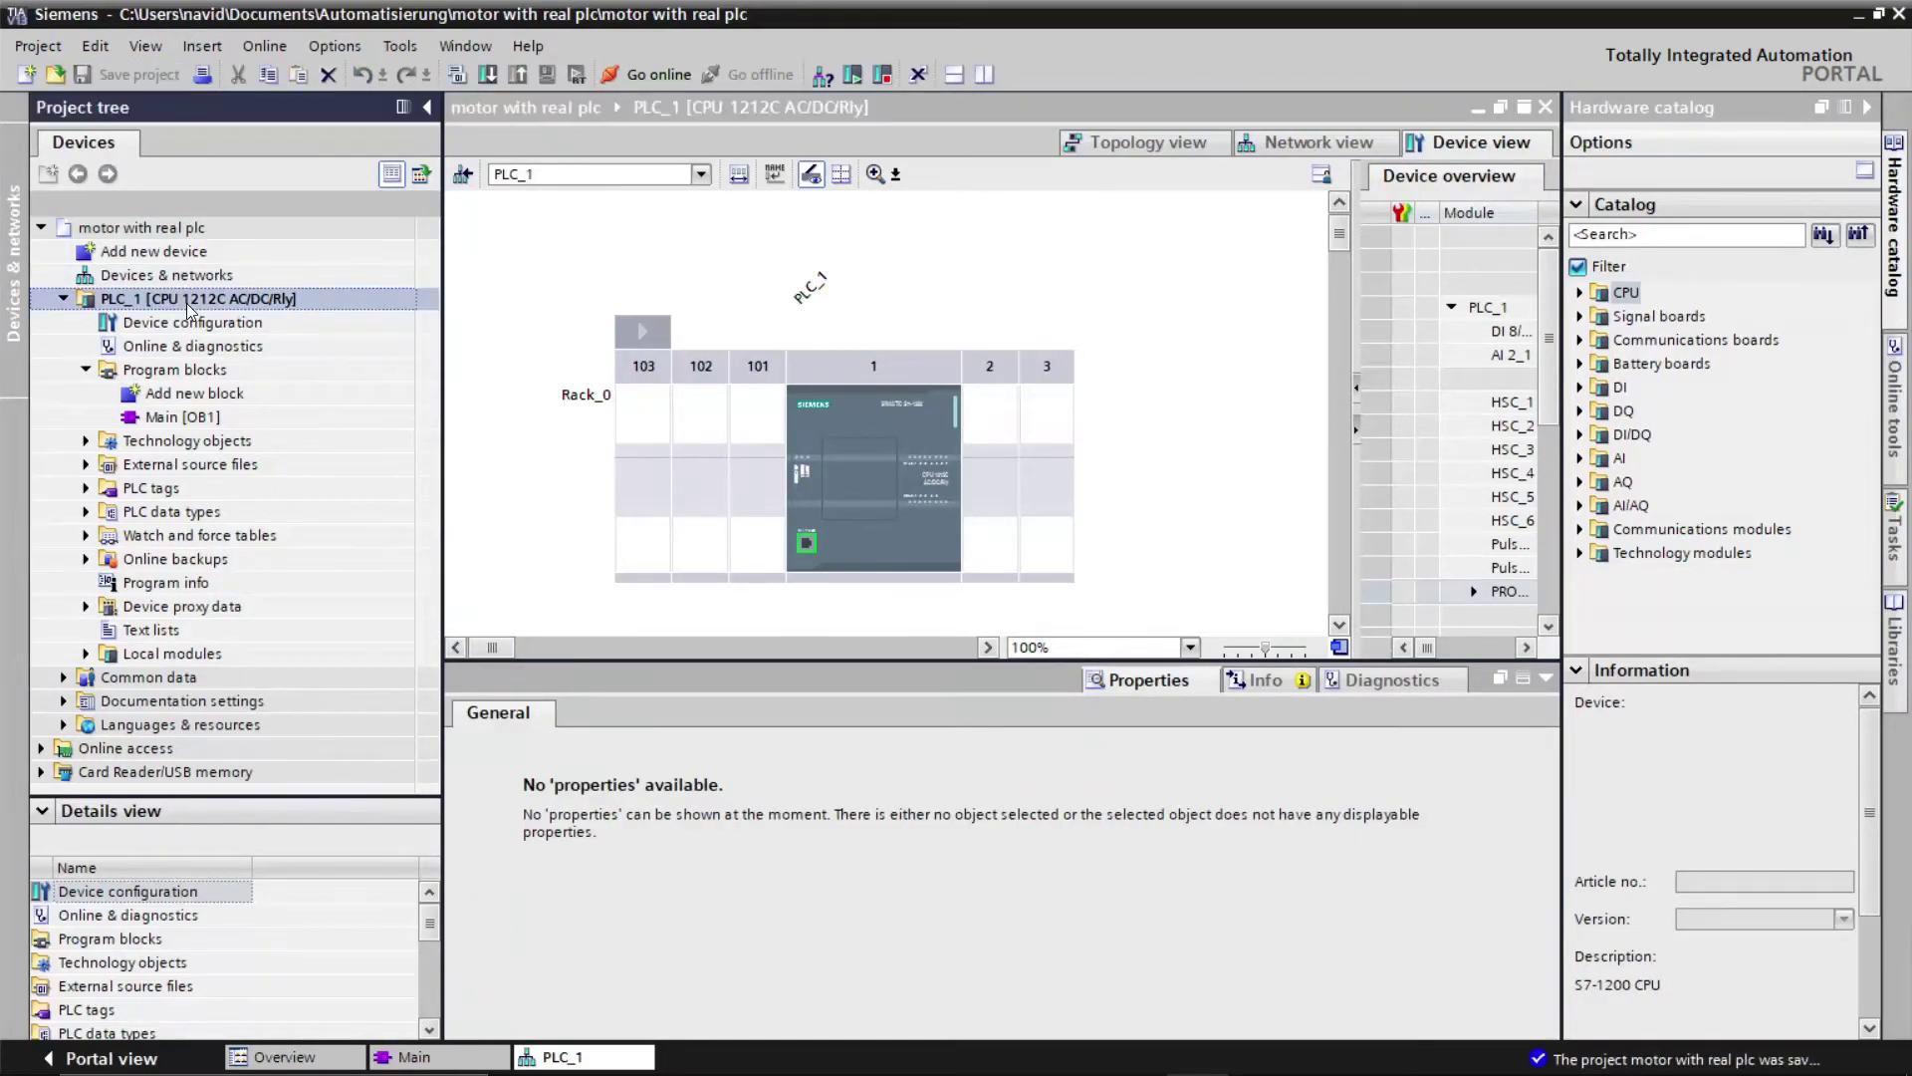
Step: Retry the download to PLC_1, declining the extra IP address, and dismiss the aborted results
click(489, 77)
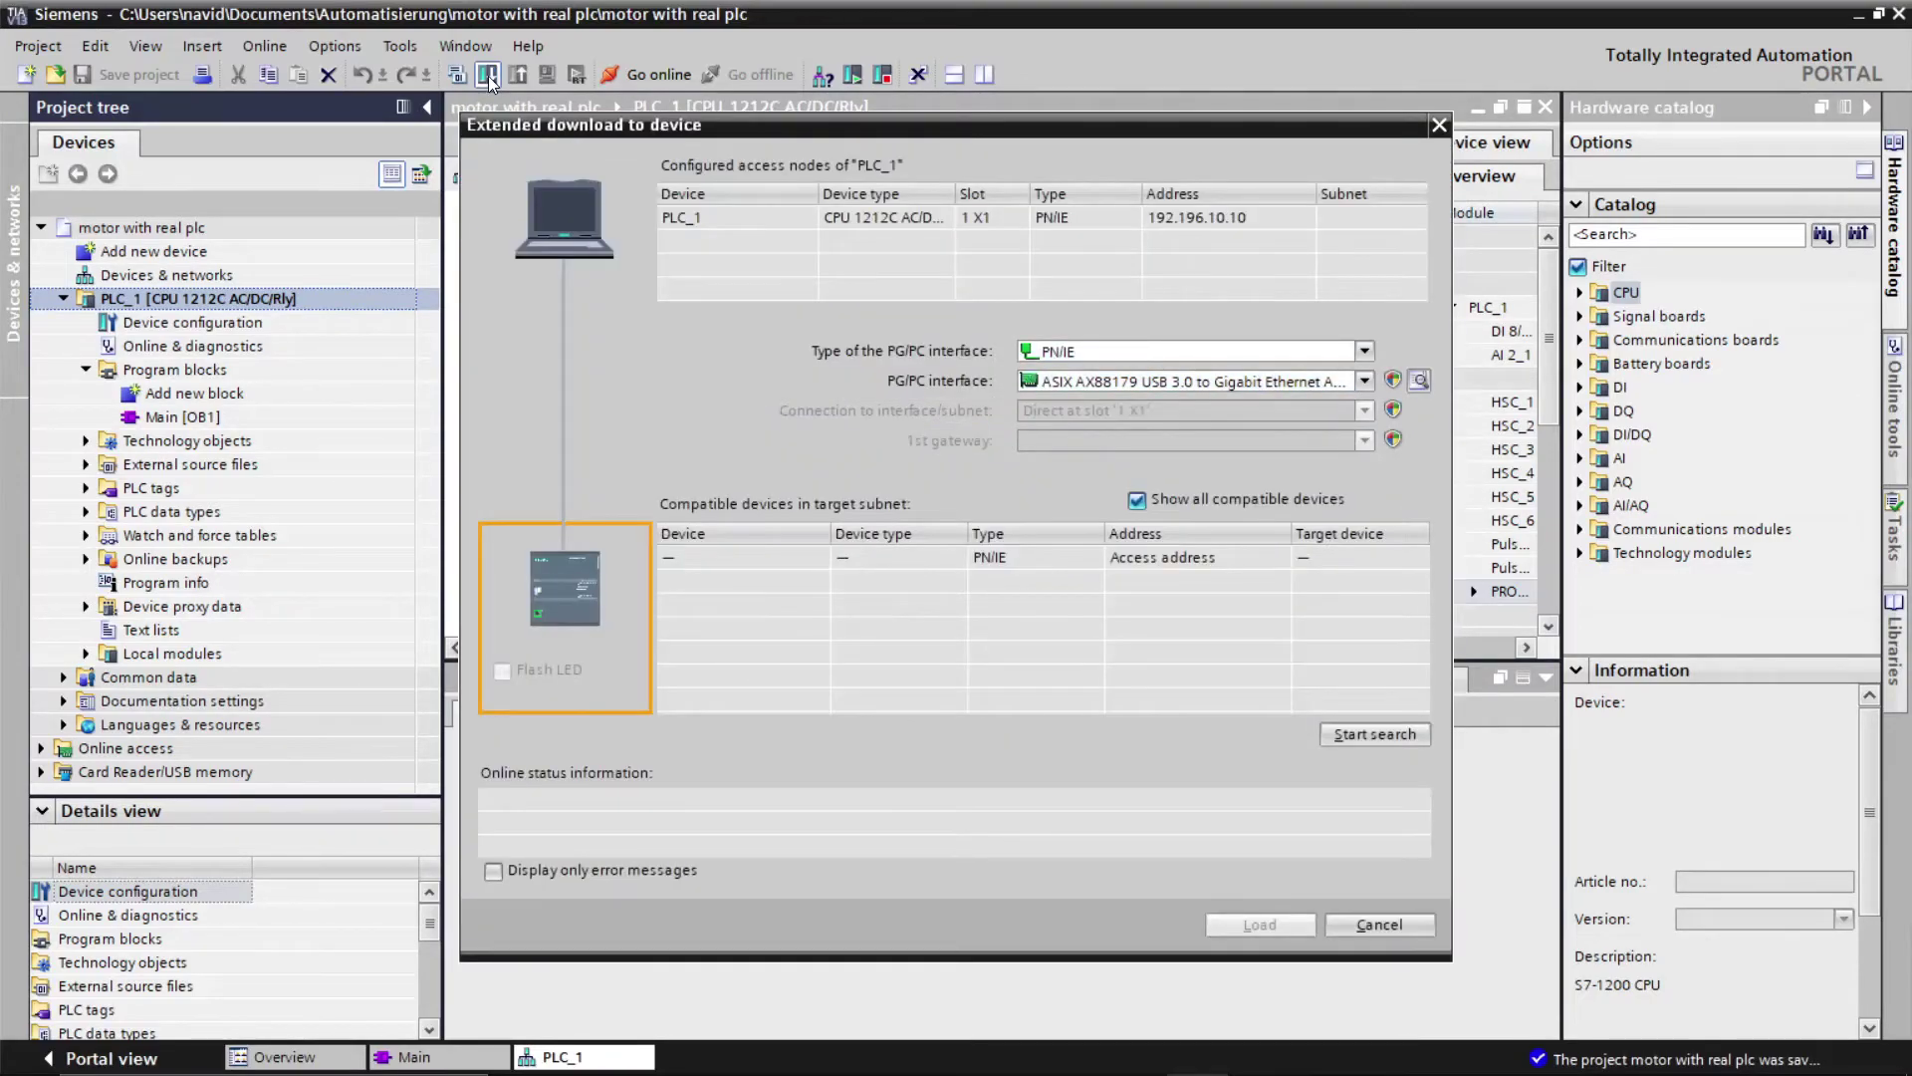
click(1366, 741)
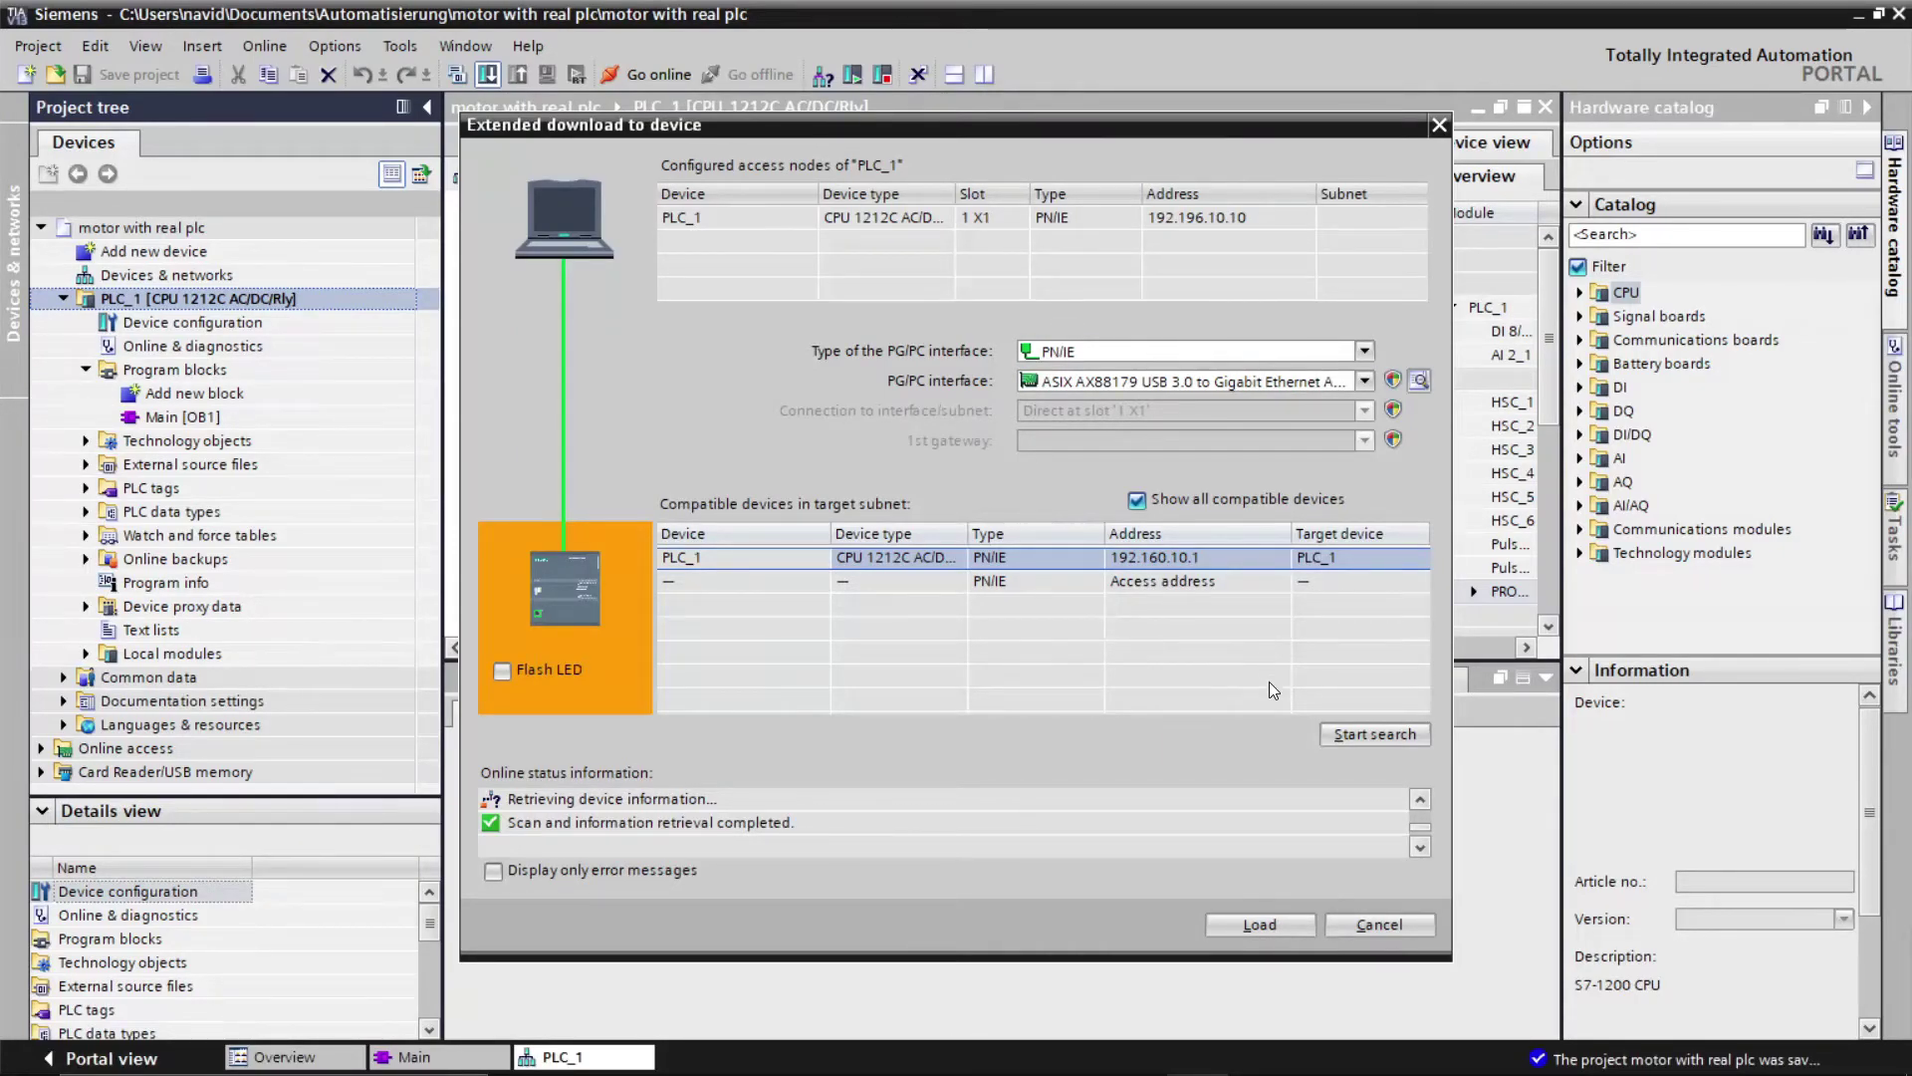
click(1279, 913)
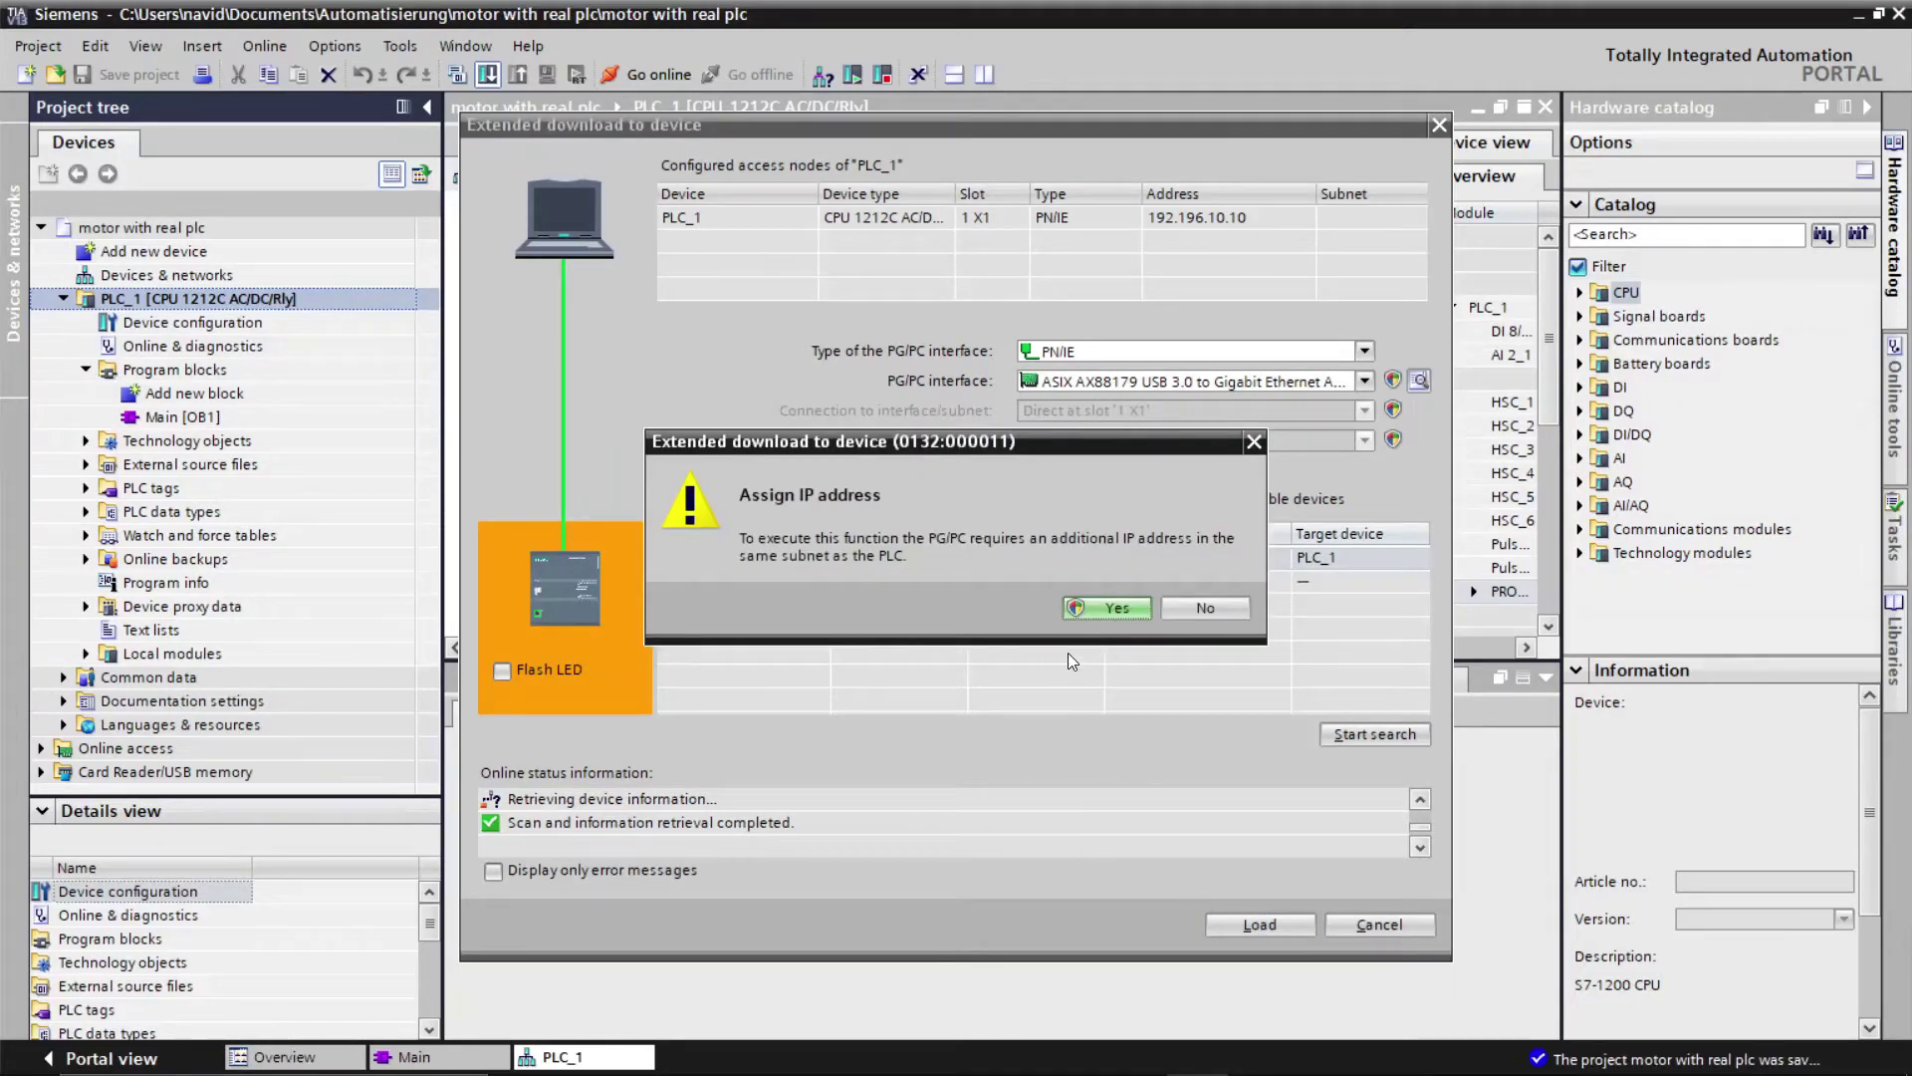
click(1199, 610)
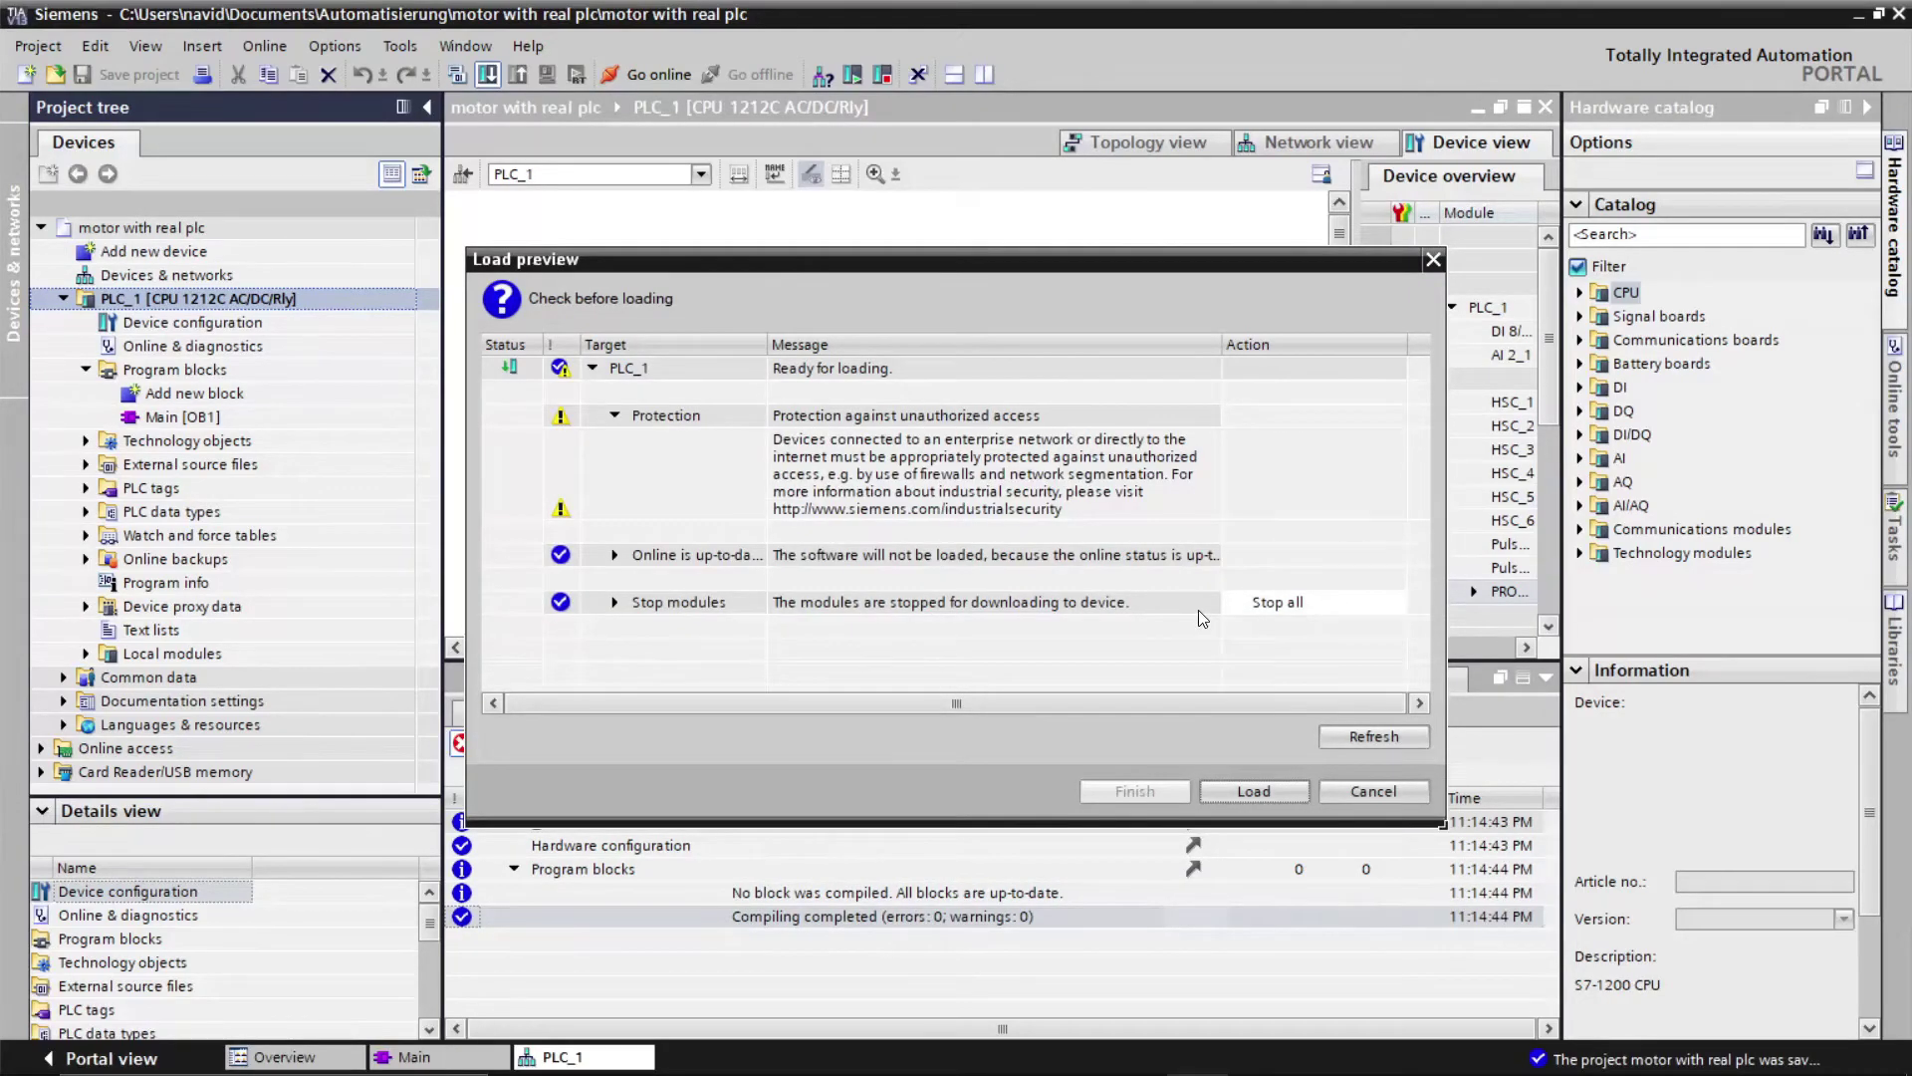
click(1247, 798)
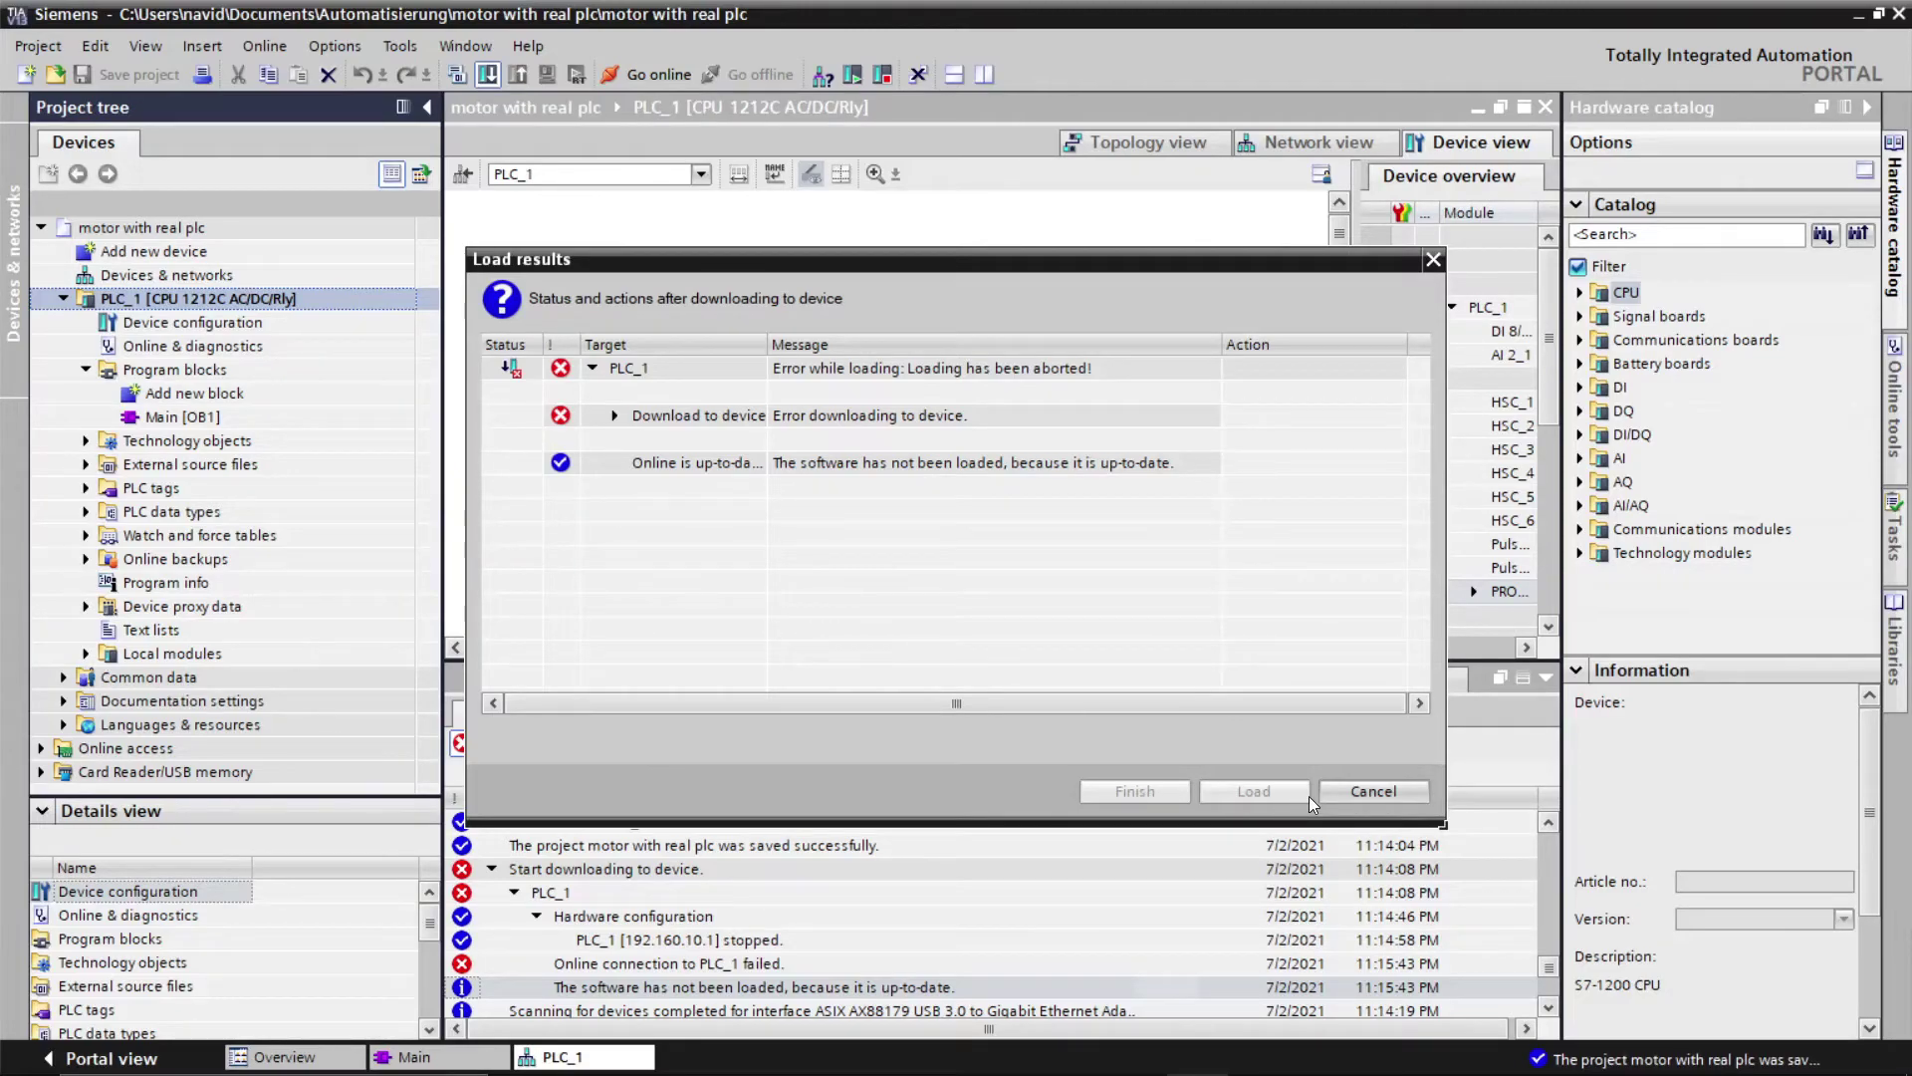
click(1340, 796)
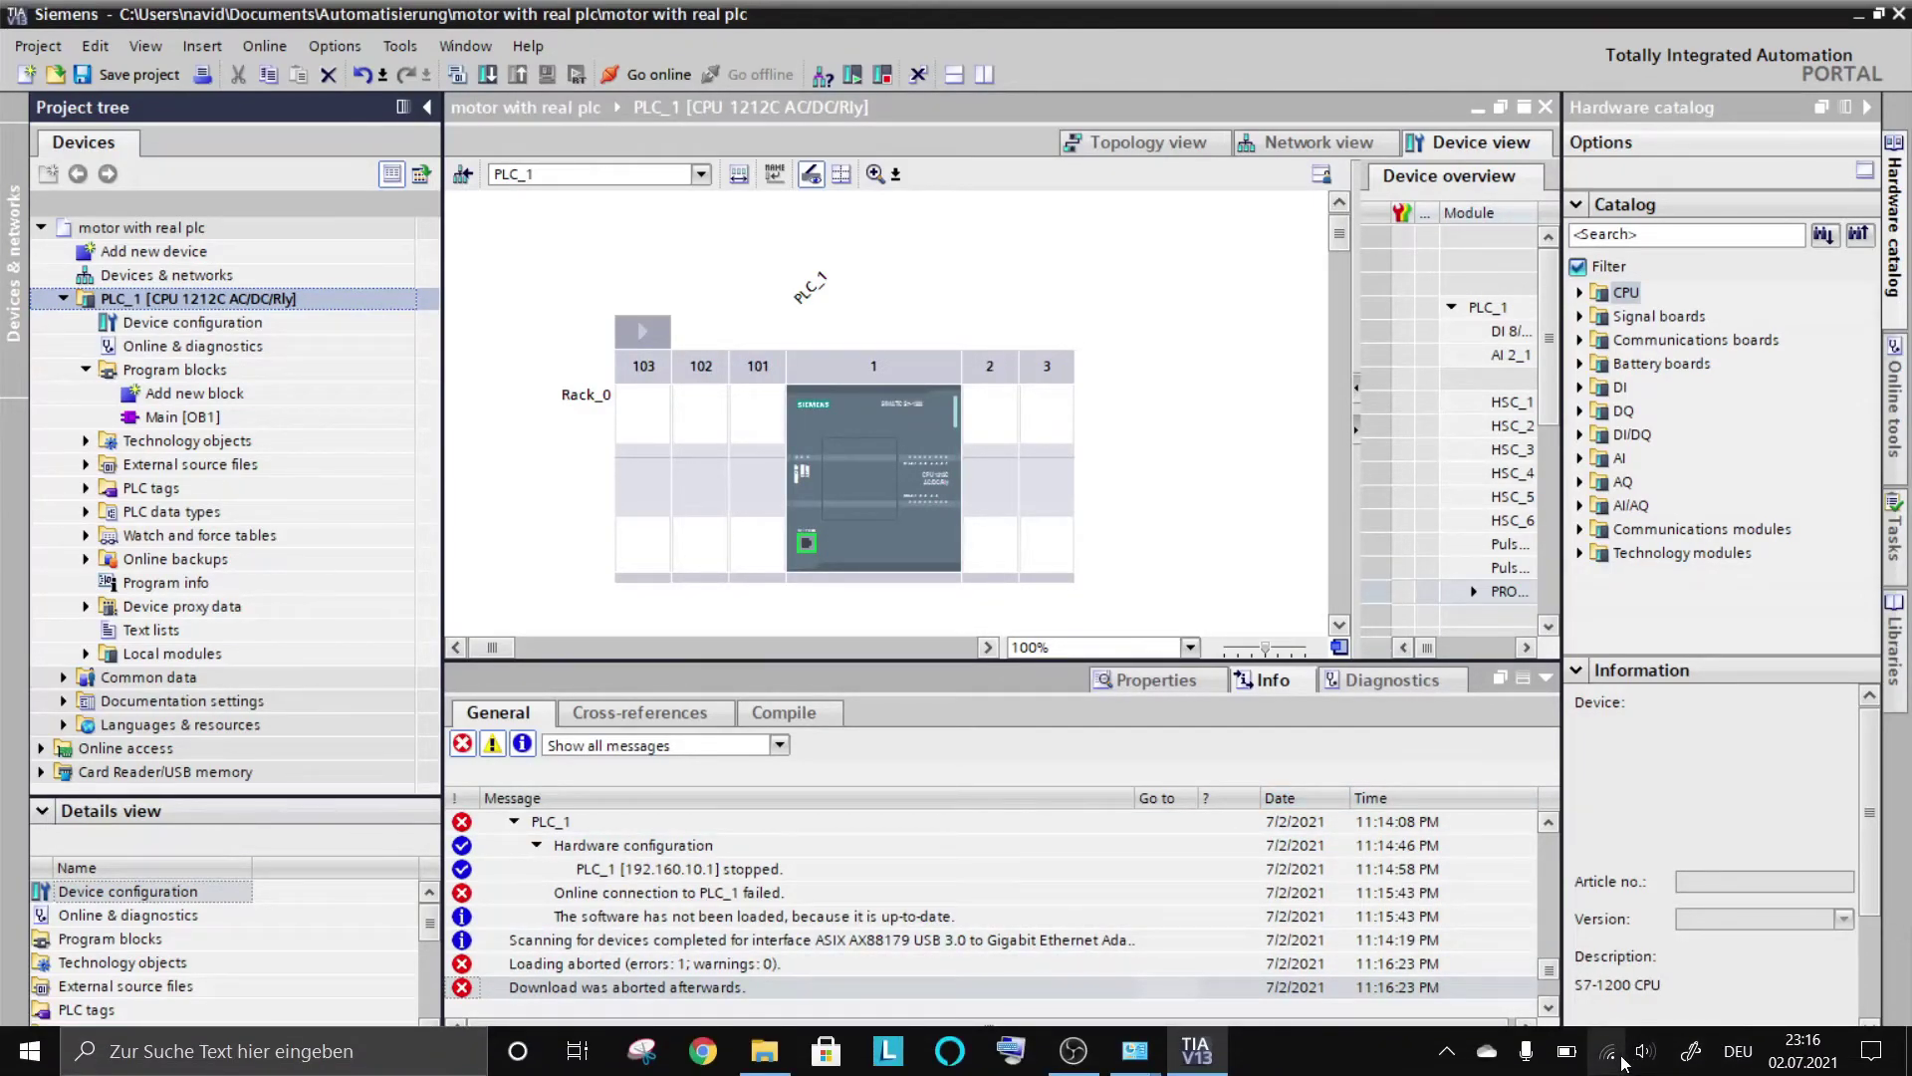
Step: Reach Network and Sharing Center from the tray icon, close Settings, and view Ethernet status
right_click(1609, 1053)
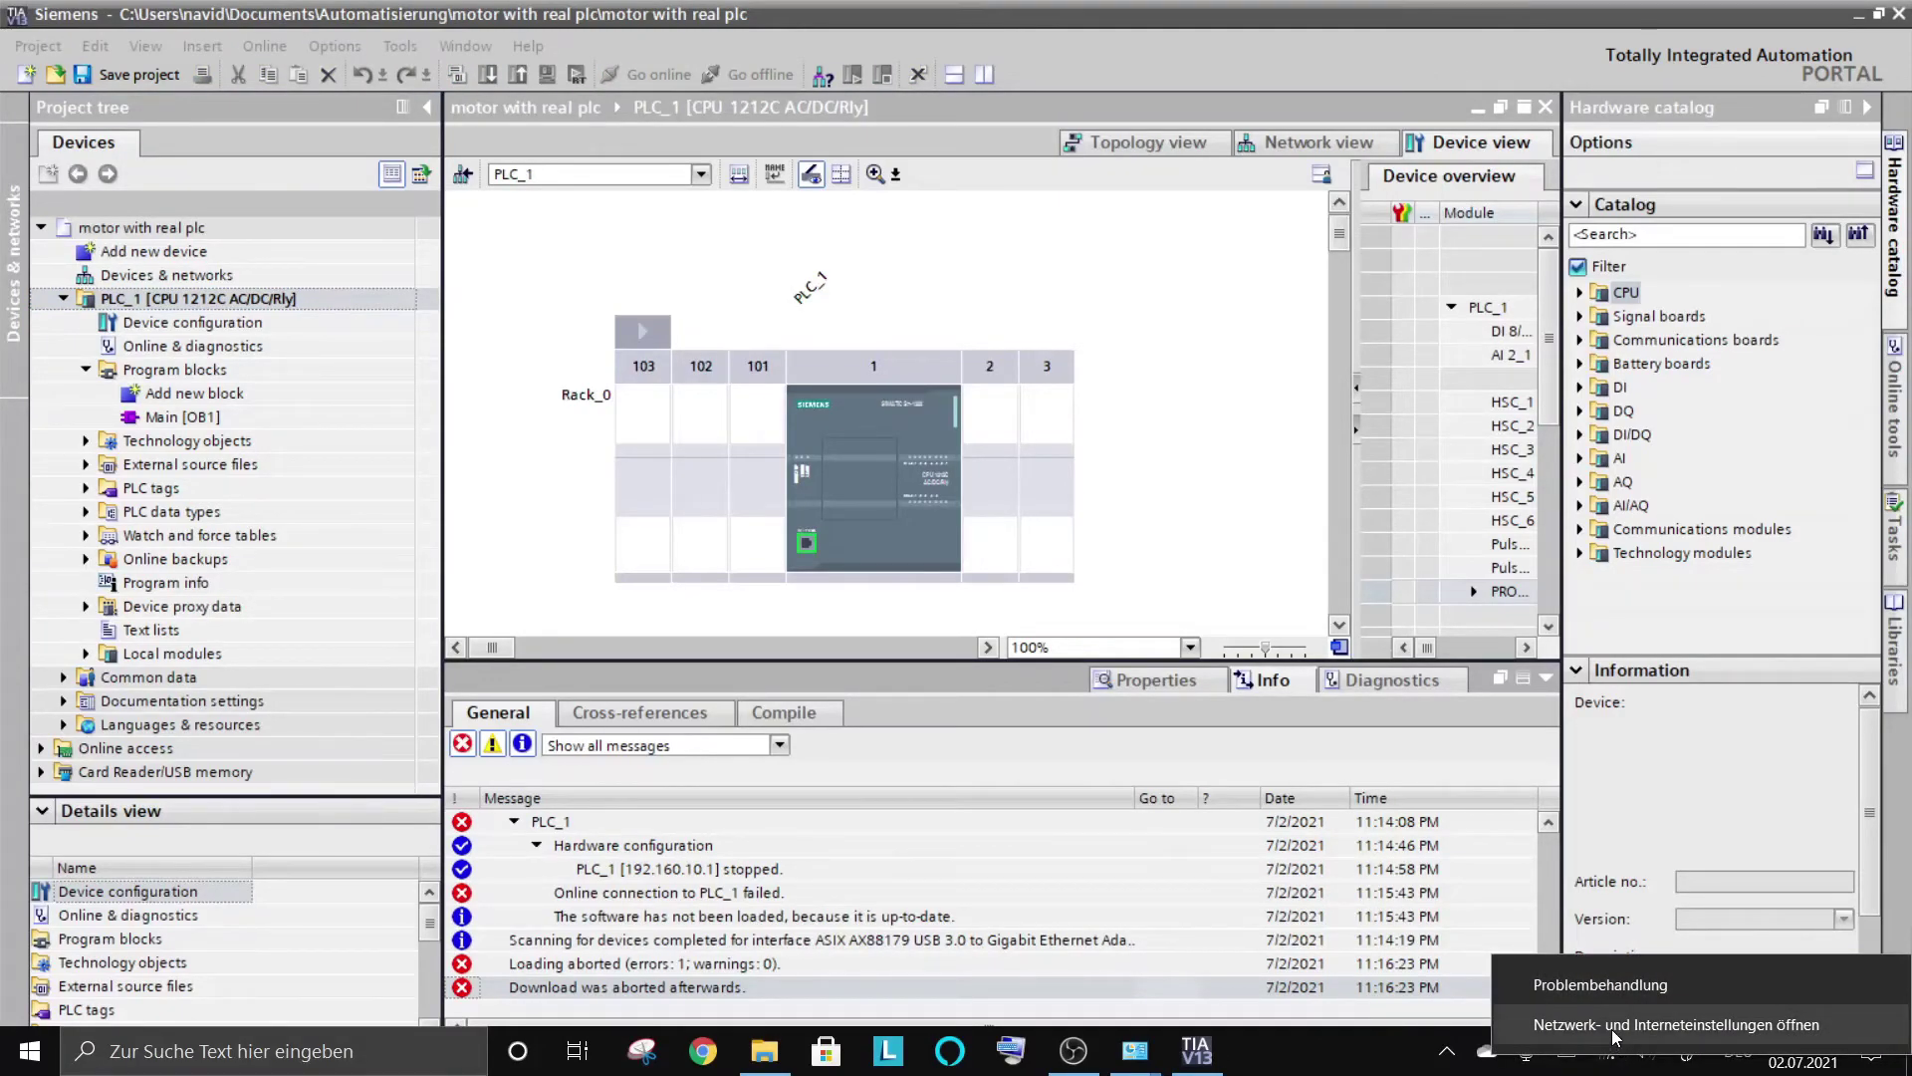
click(1613, 1027)
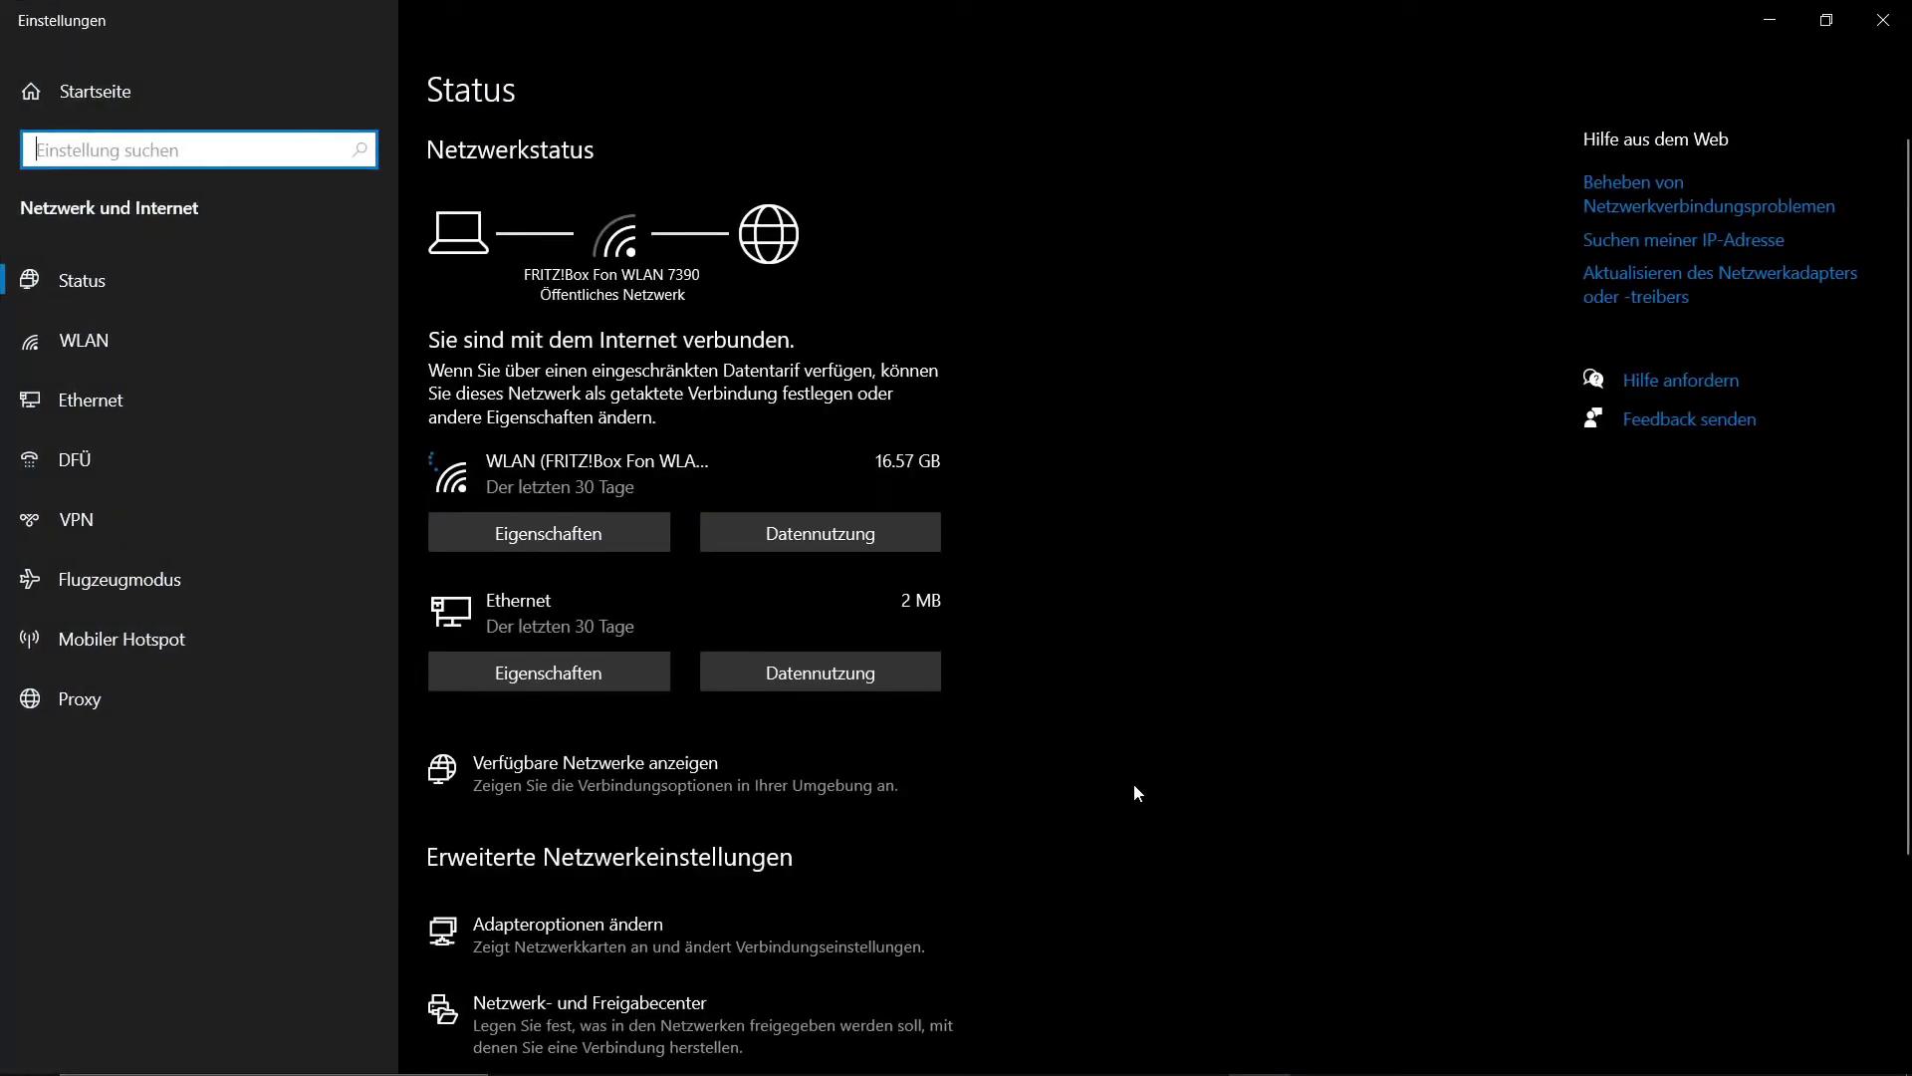
scroll(1134, 794, down, 2)
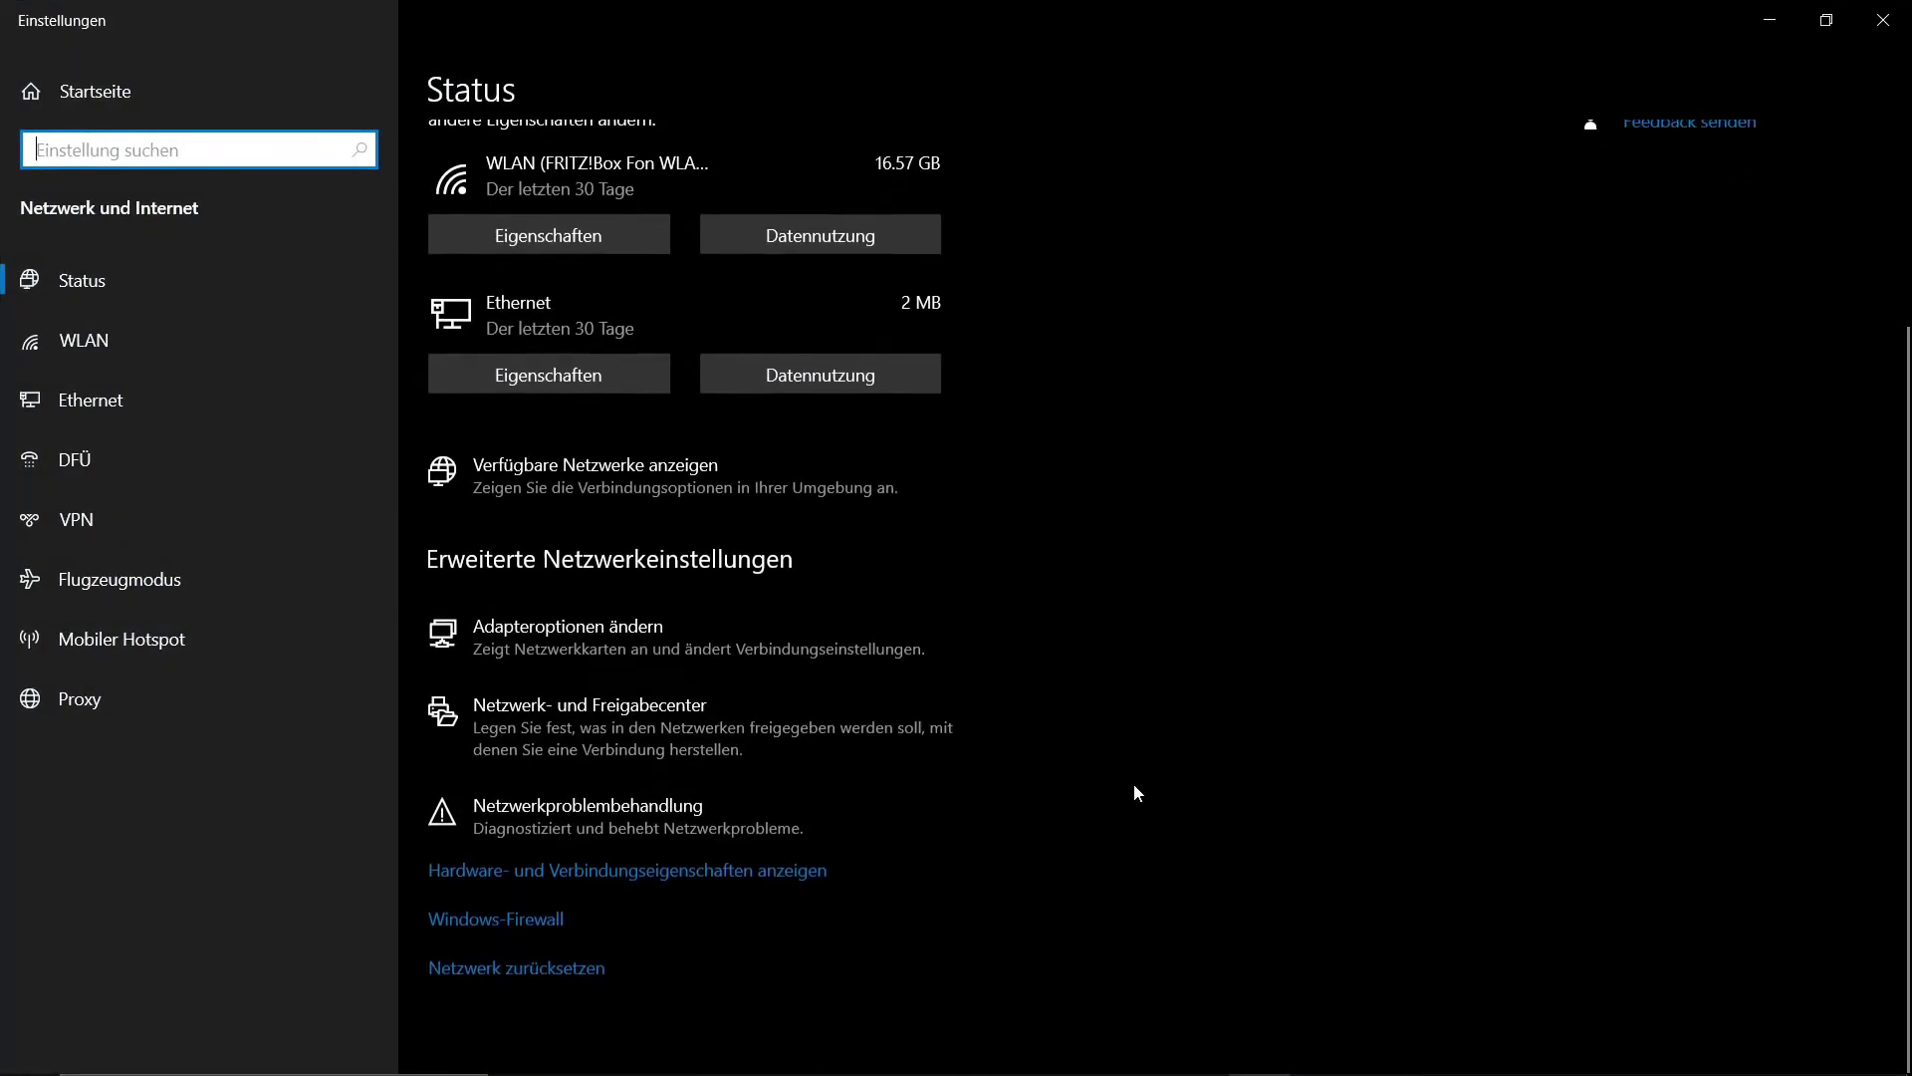
click(920, 735)
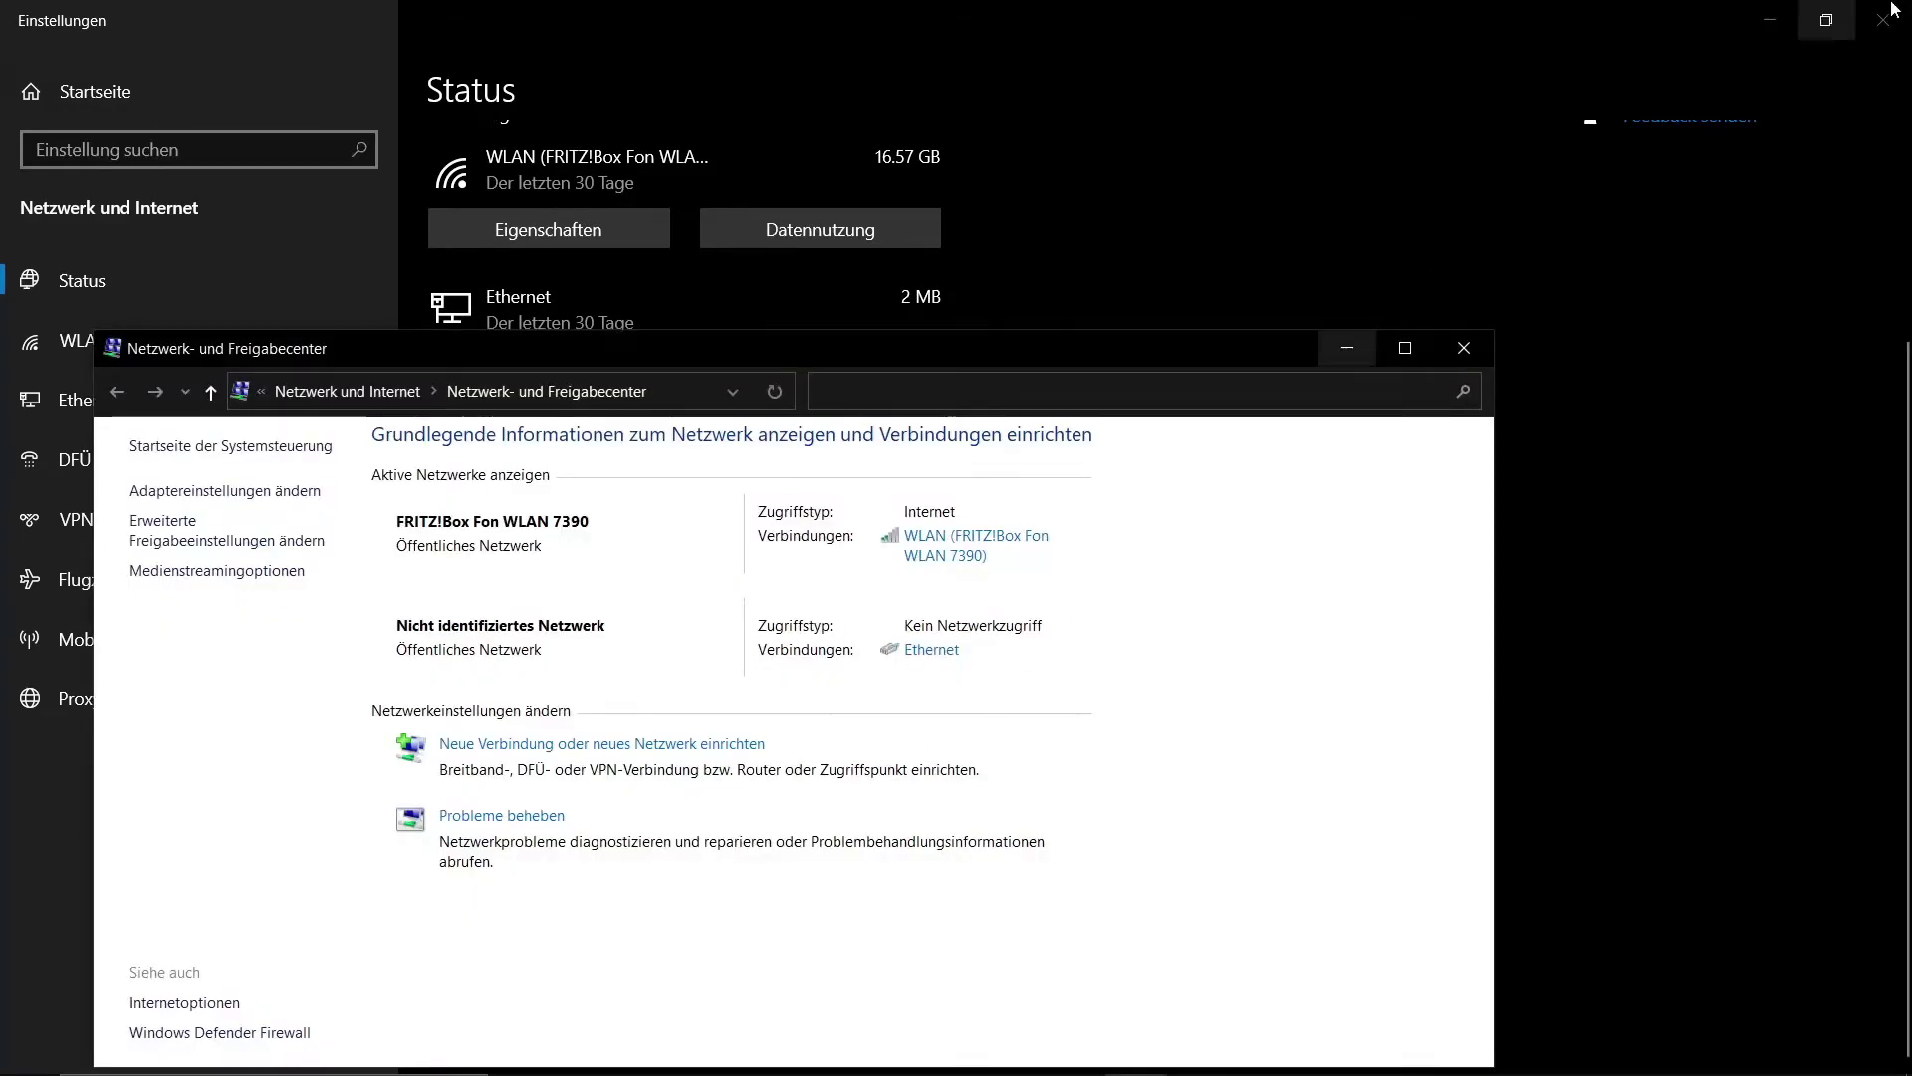
click(1886, 18)
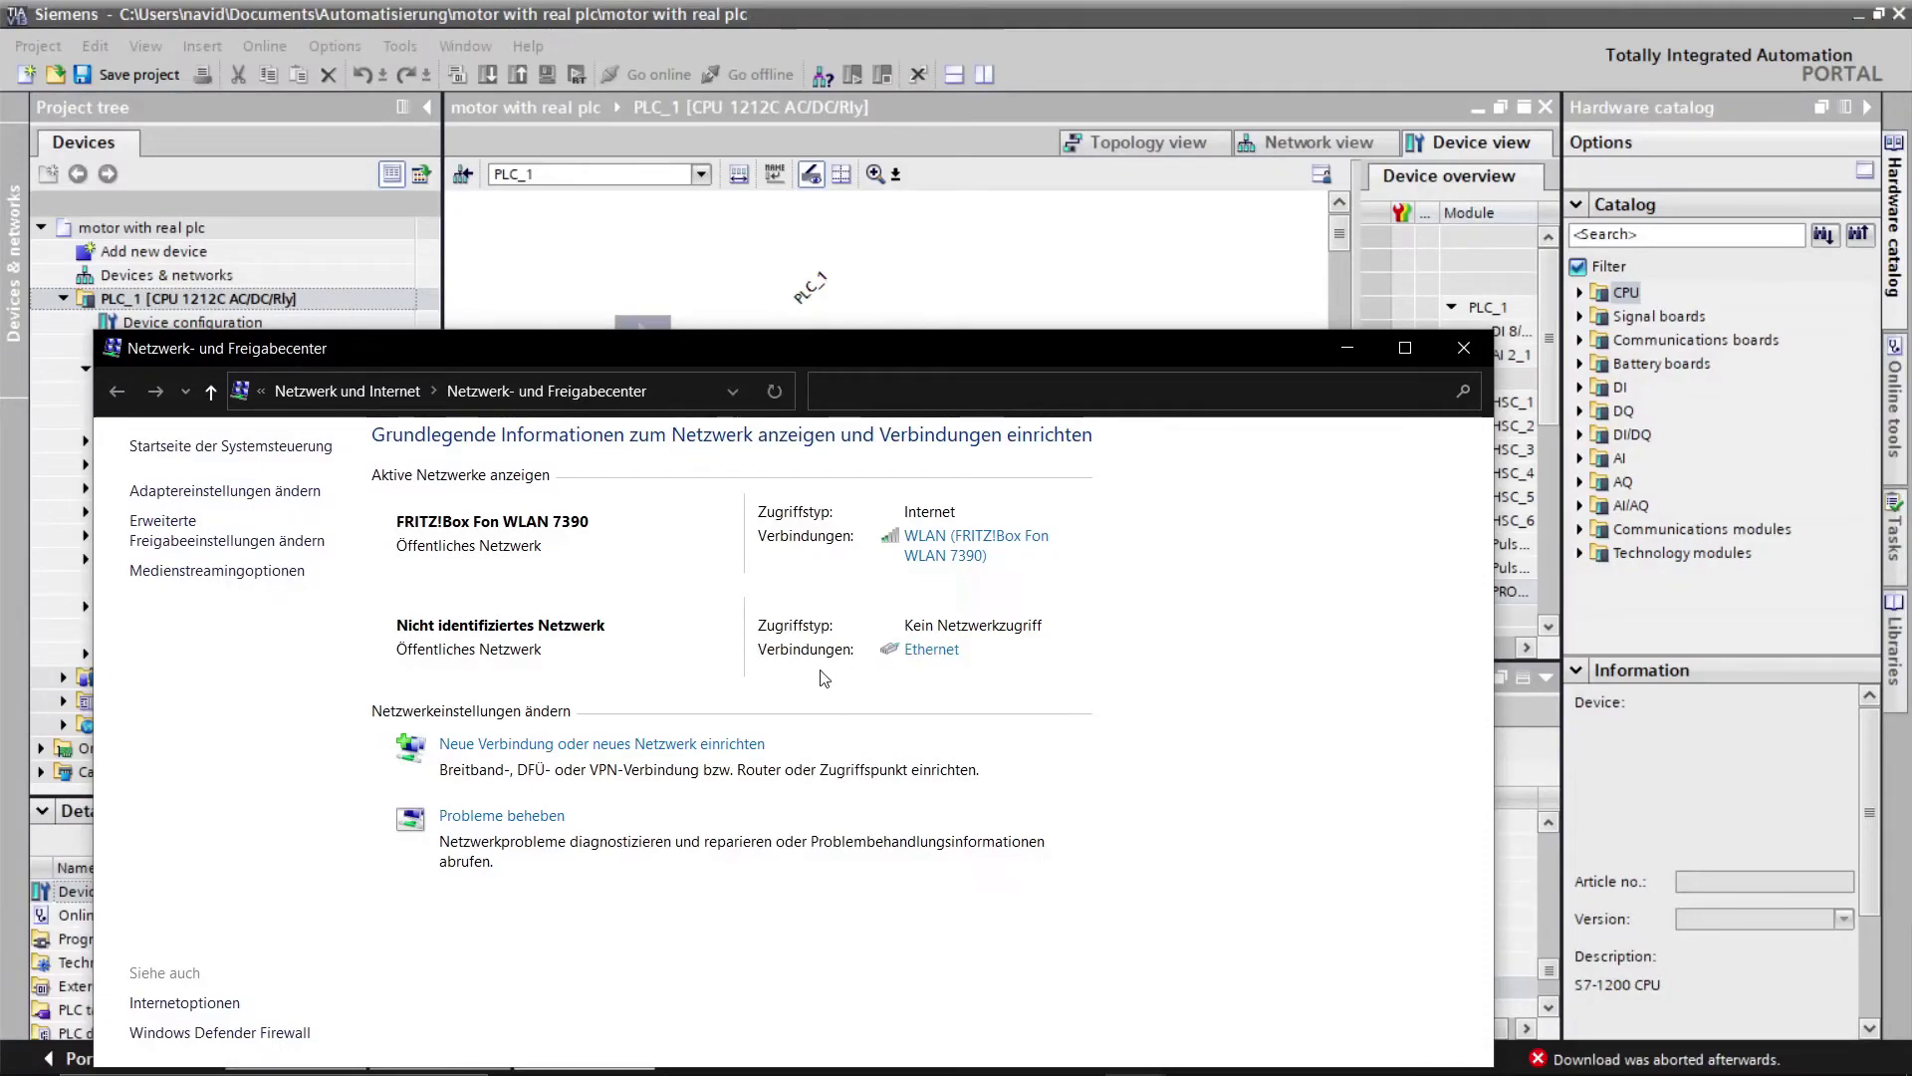
click(930, 651)
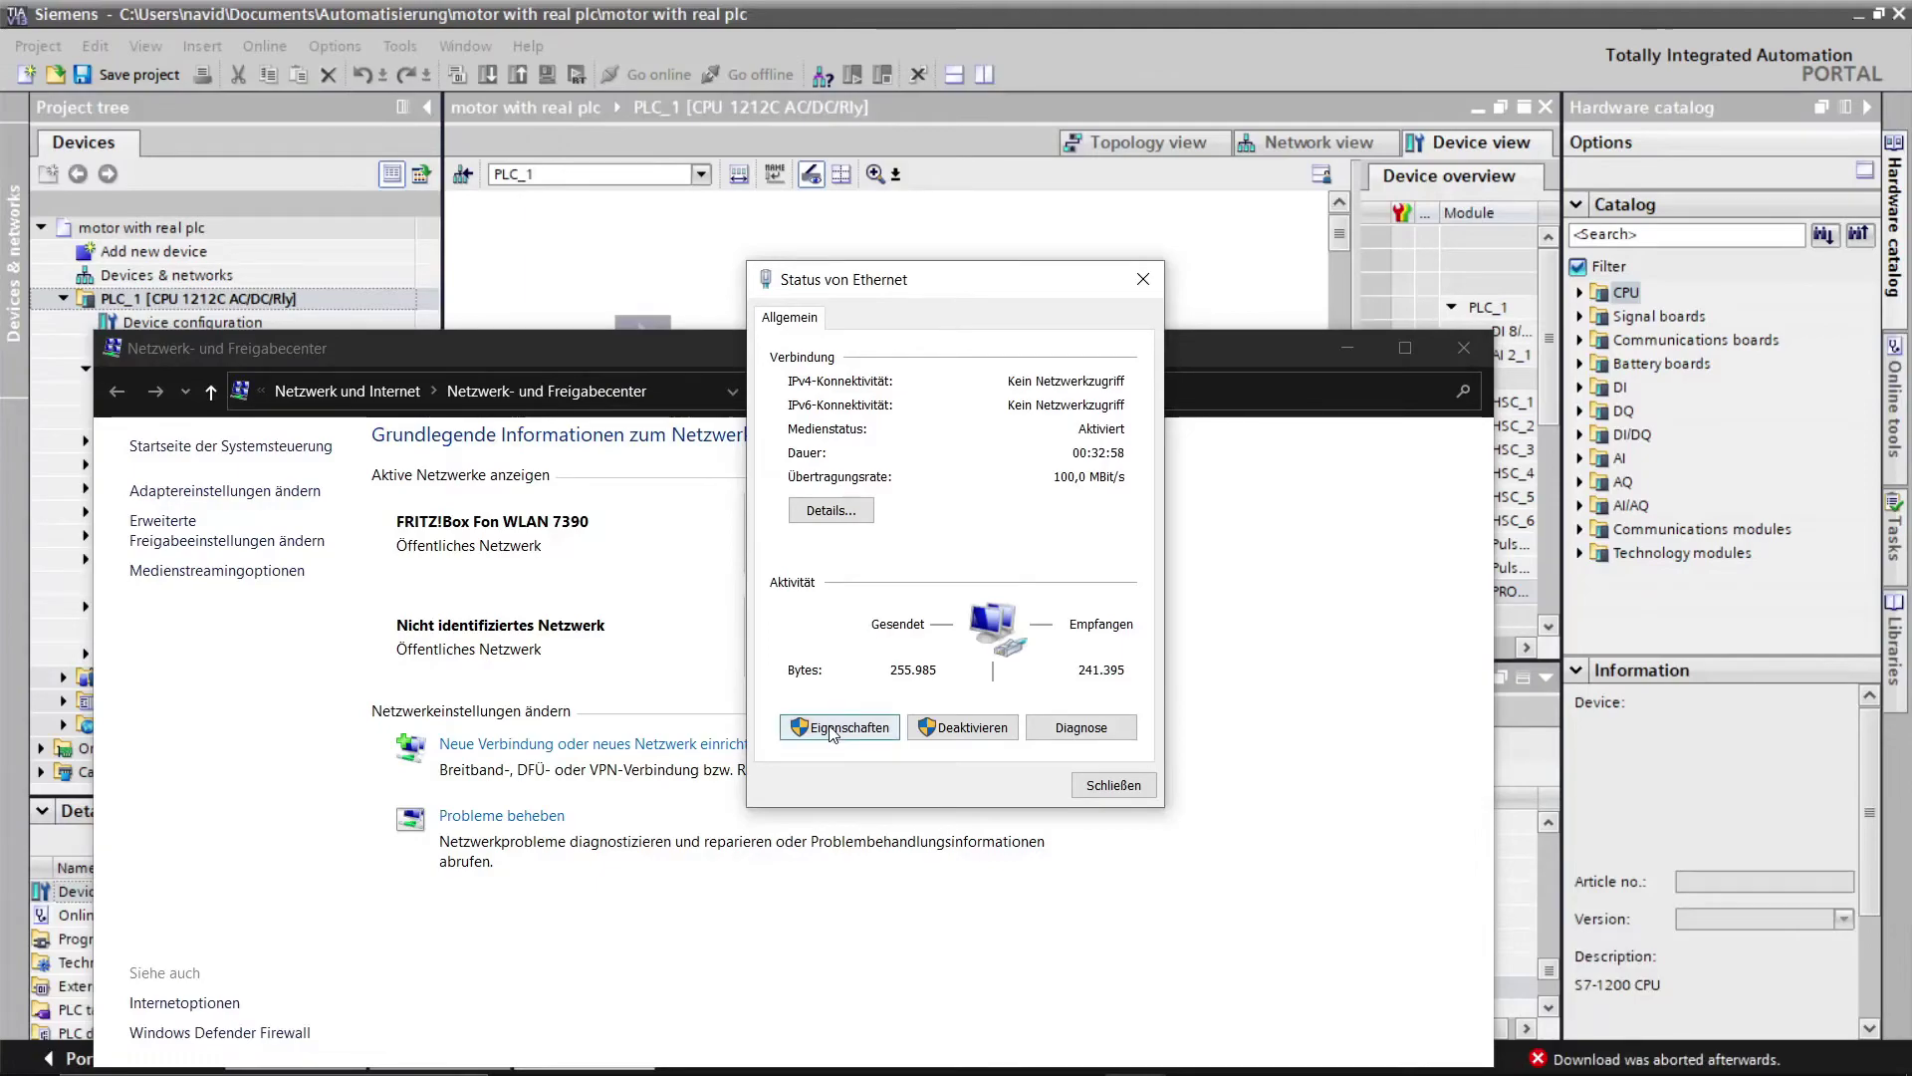
Step: Open the Ethernet adapter's IPv4 settings and check the PLC's PROFINET IP address in TIA Portal
click(833, 729)
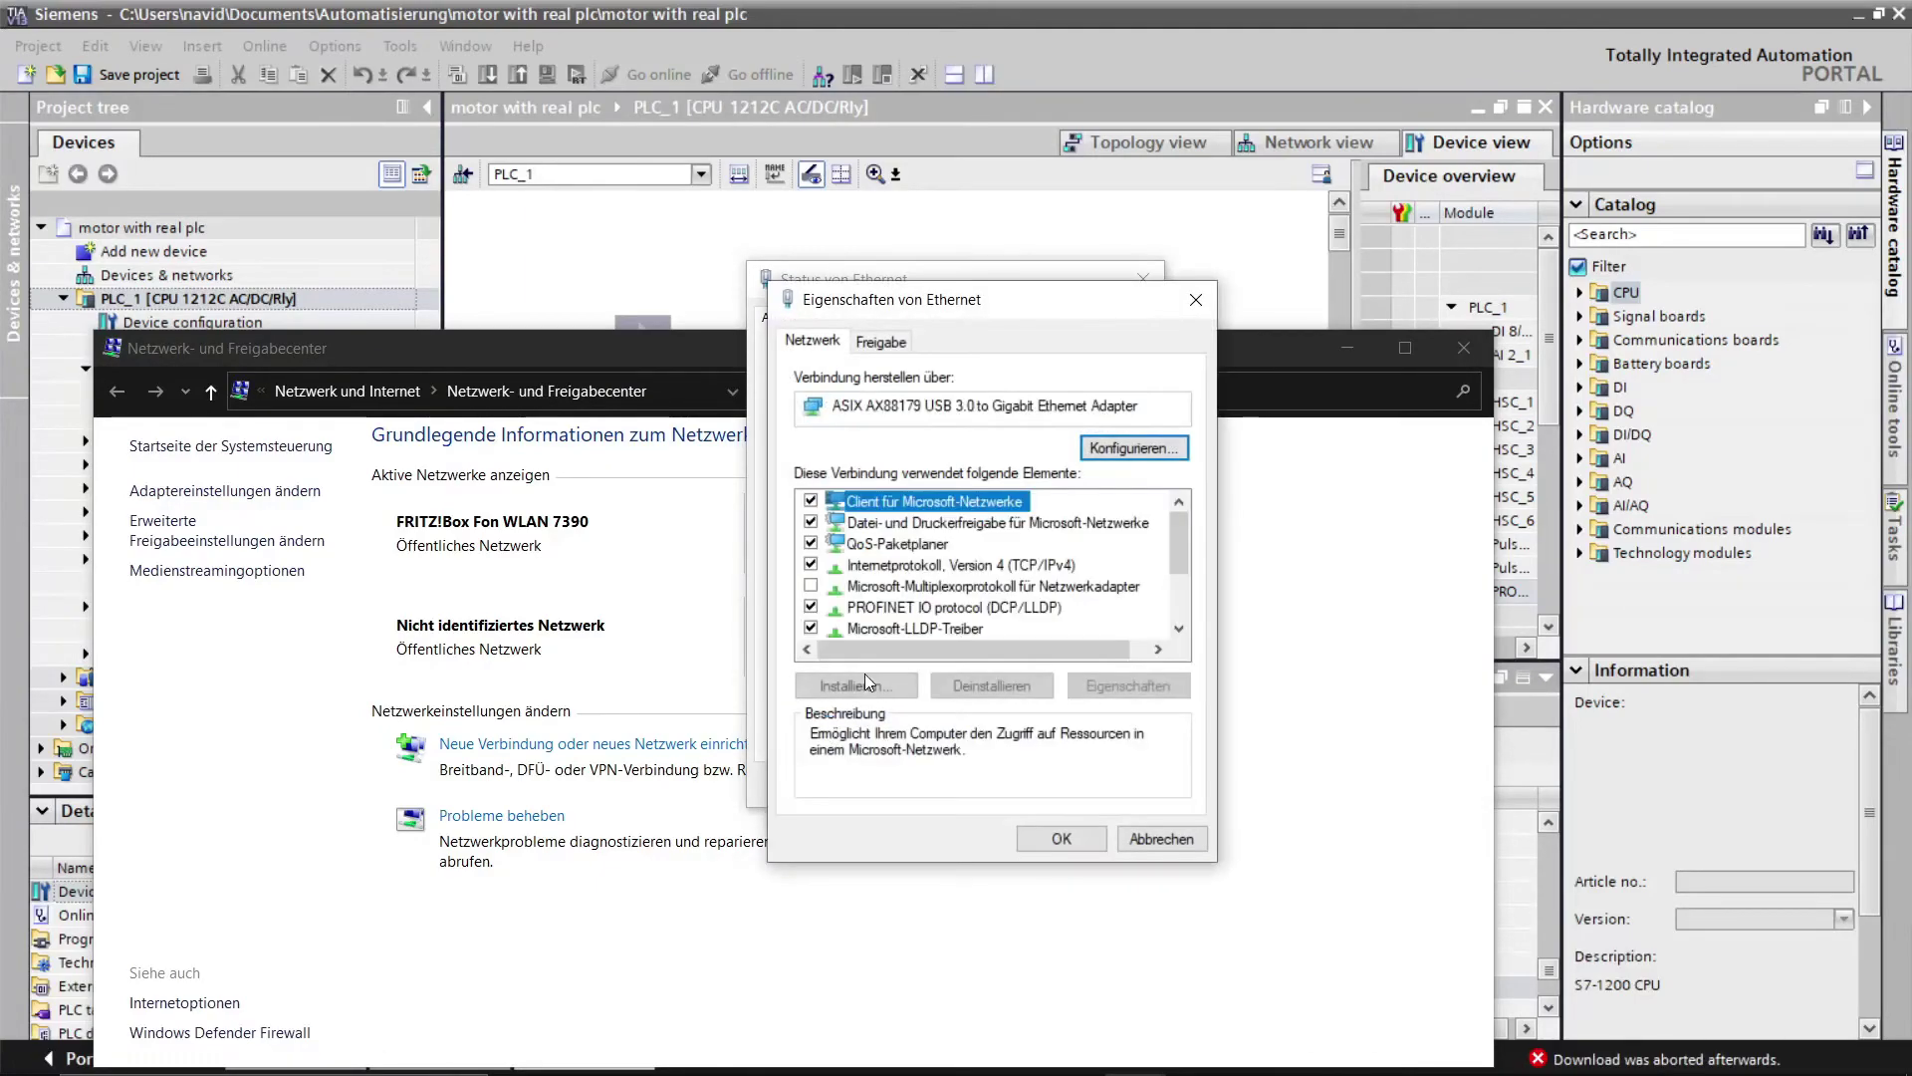
double_click(984, 565)
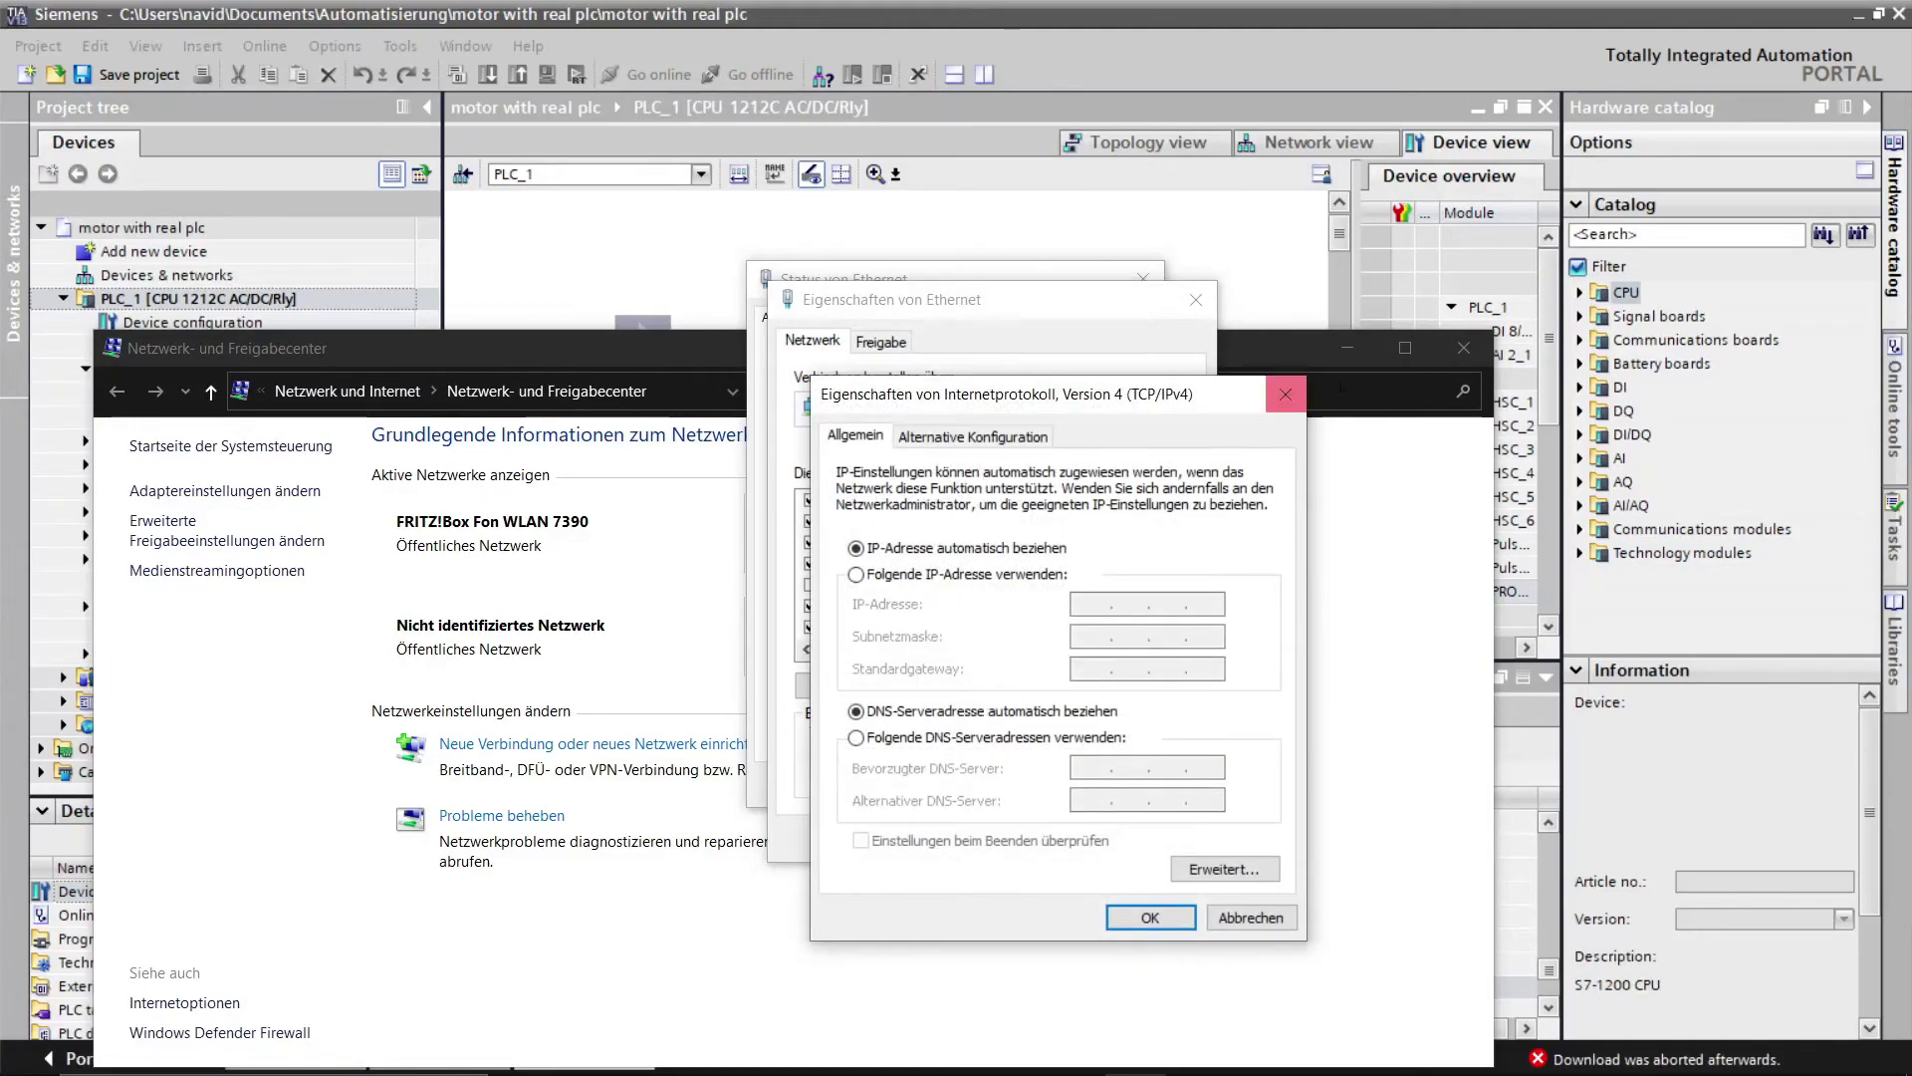
click(1349, 347)
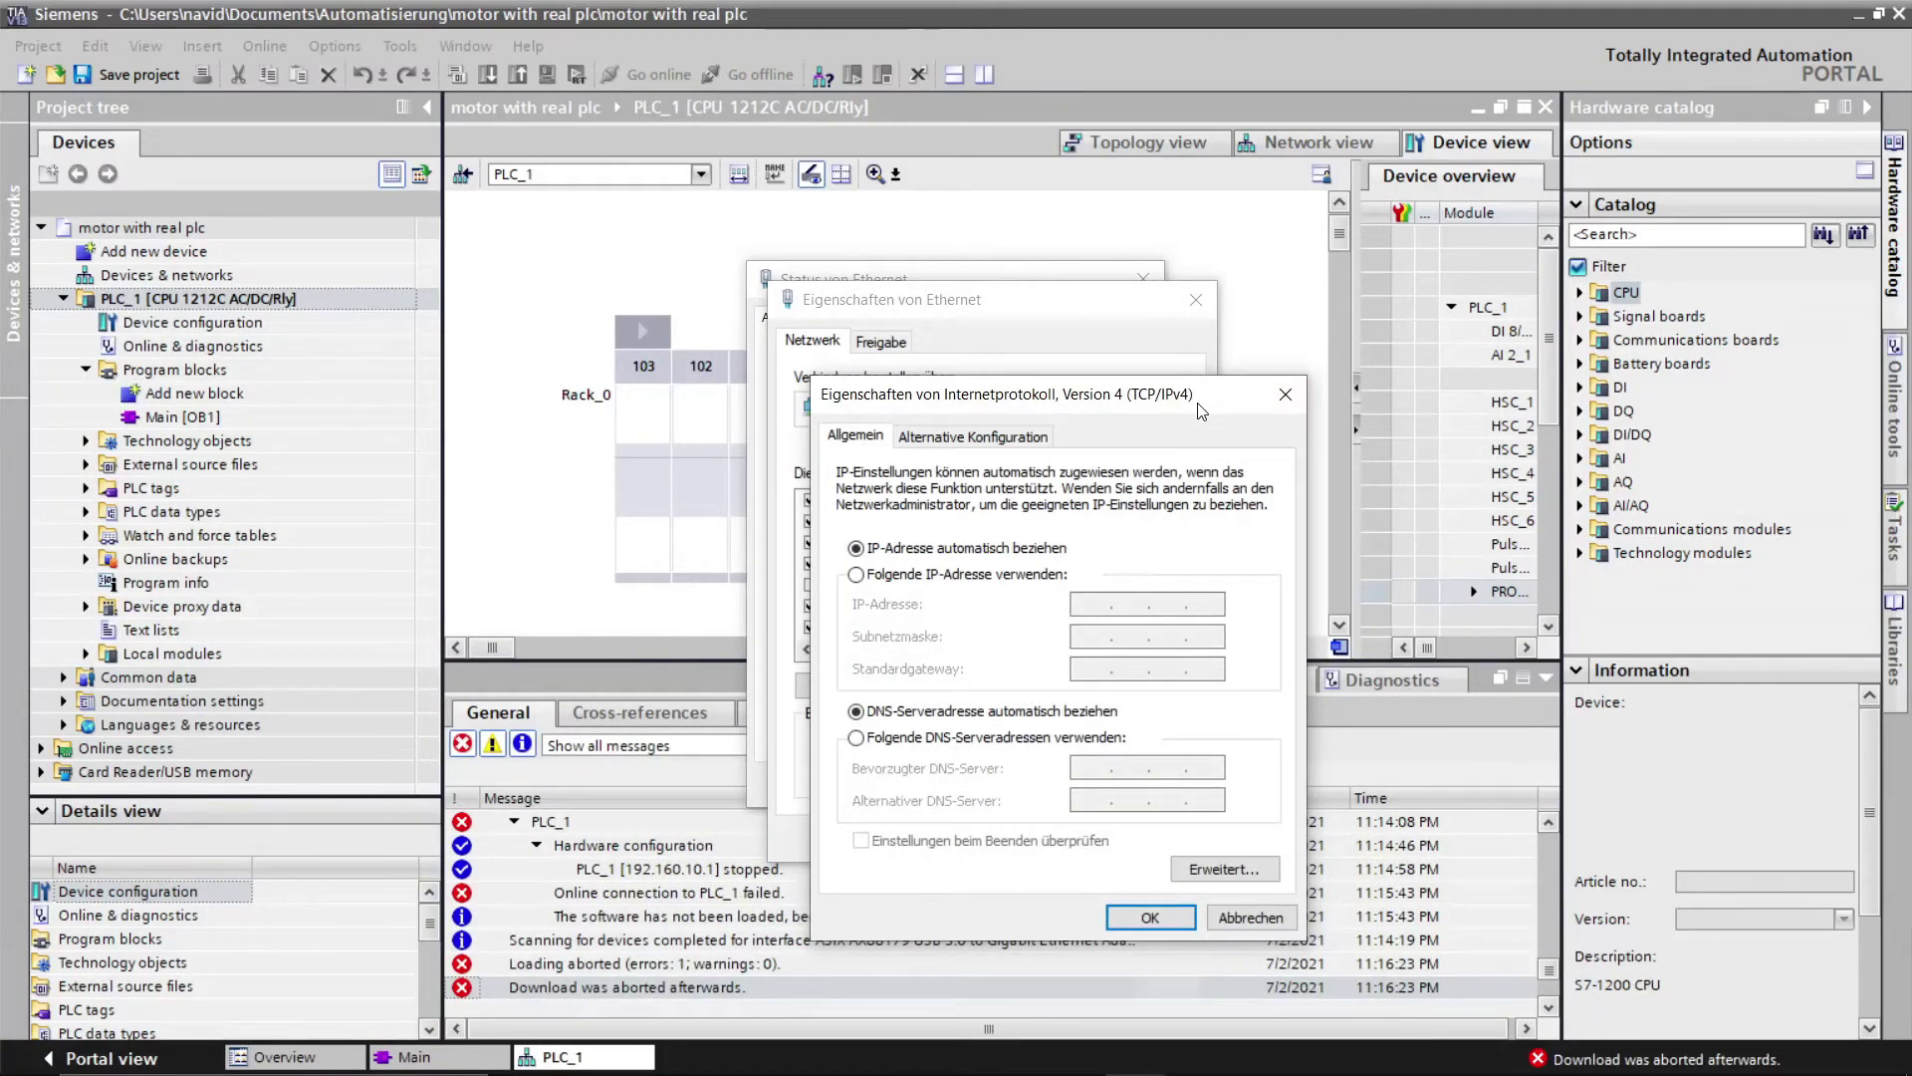
click(800, 530)
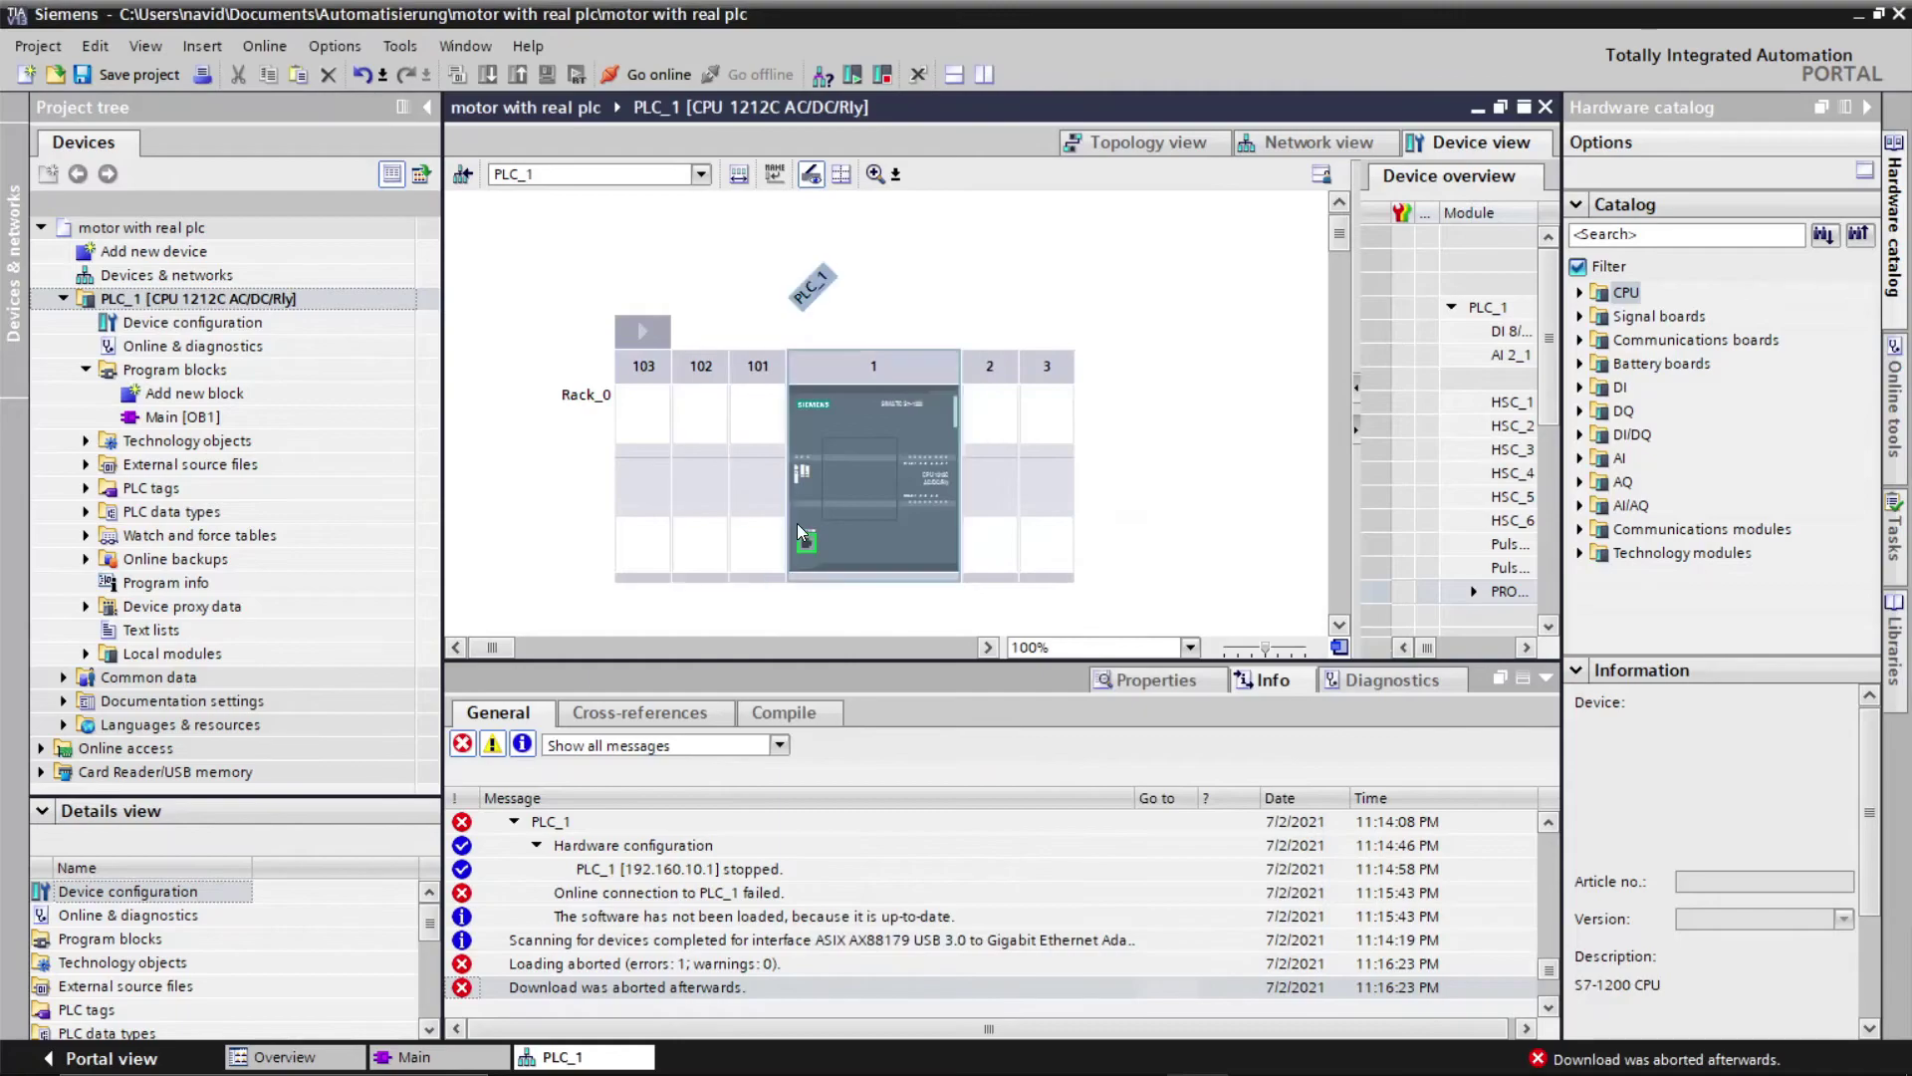
click(810, 545)
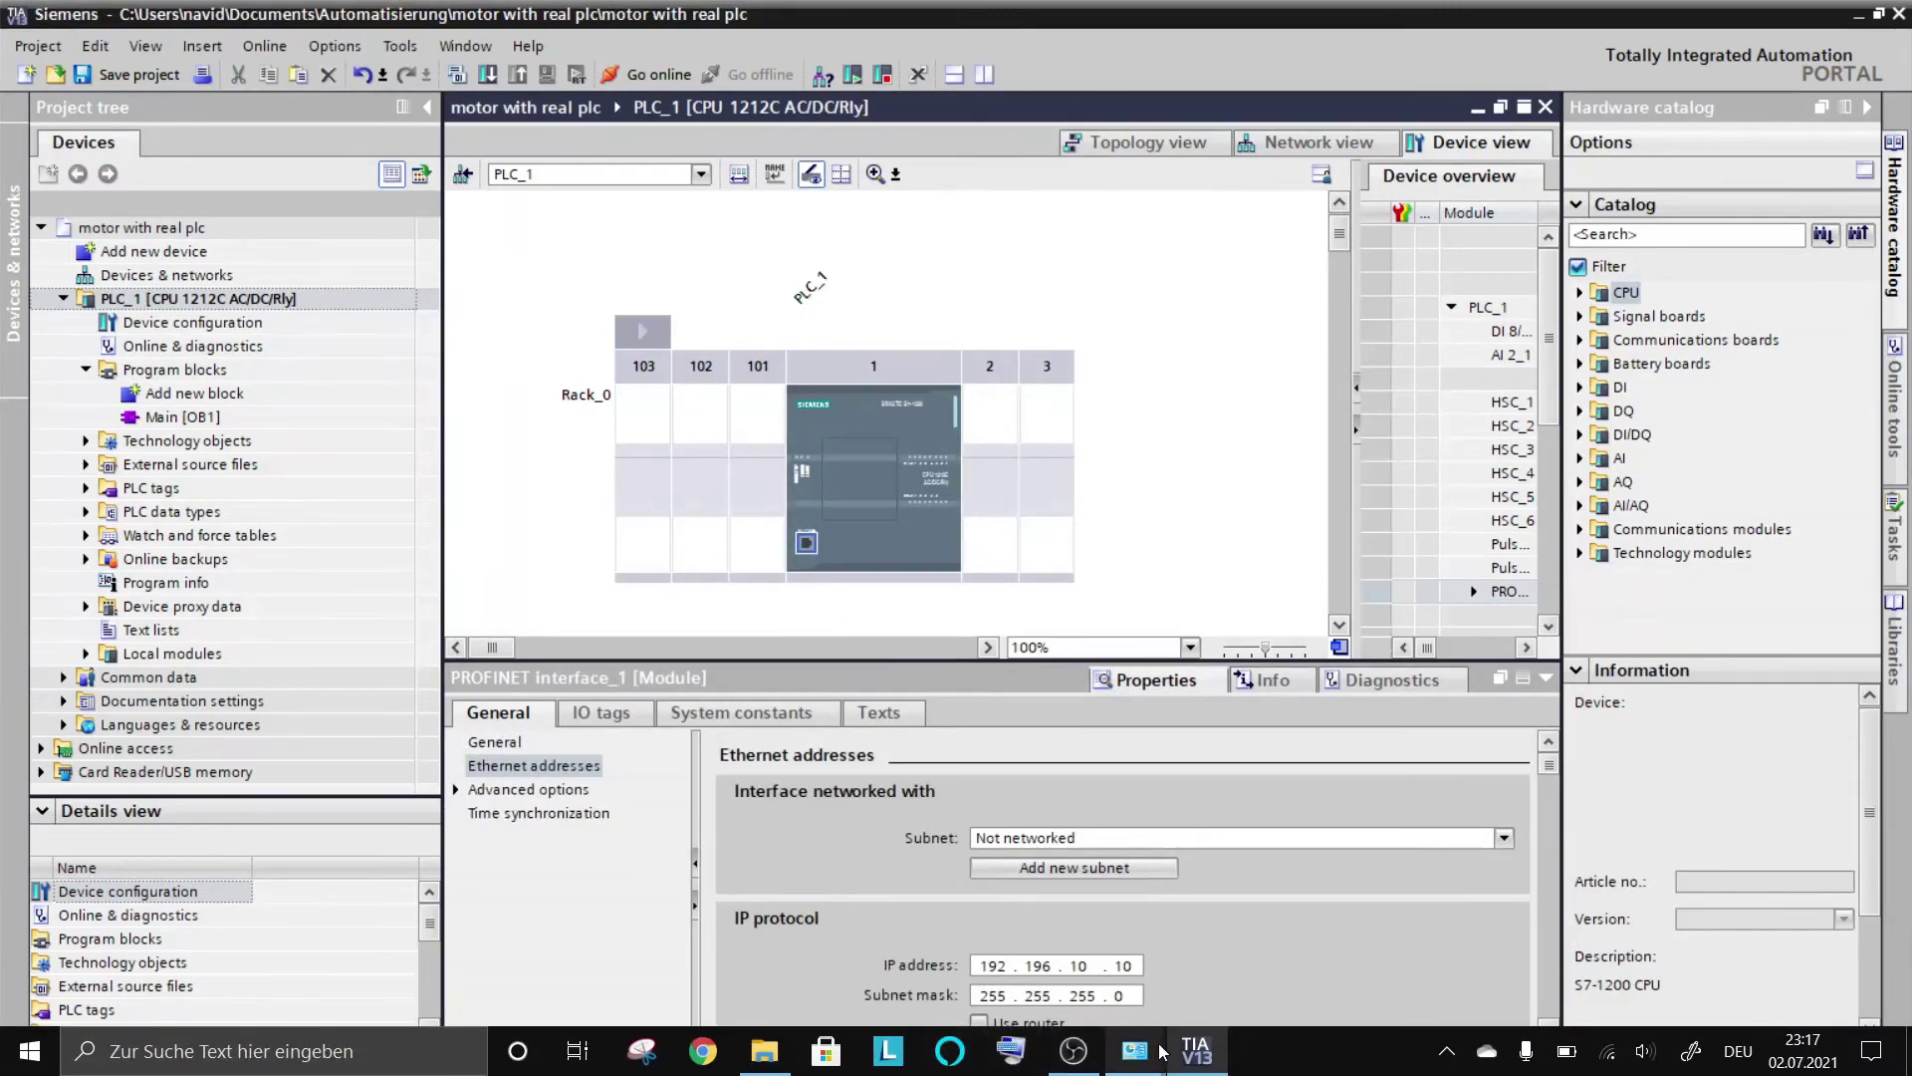
mouse_move(1133, 1051)
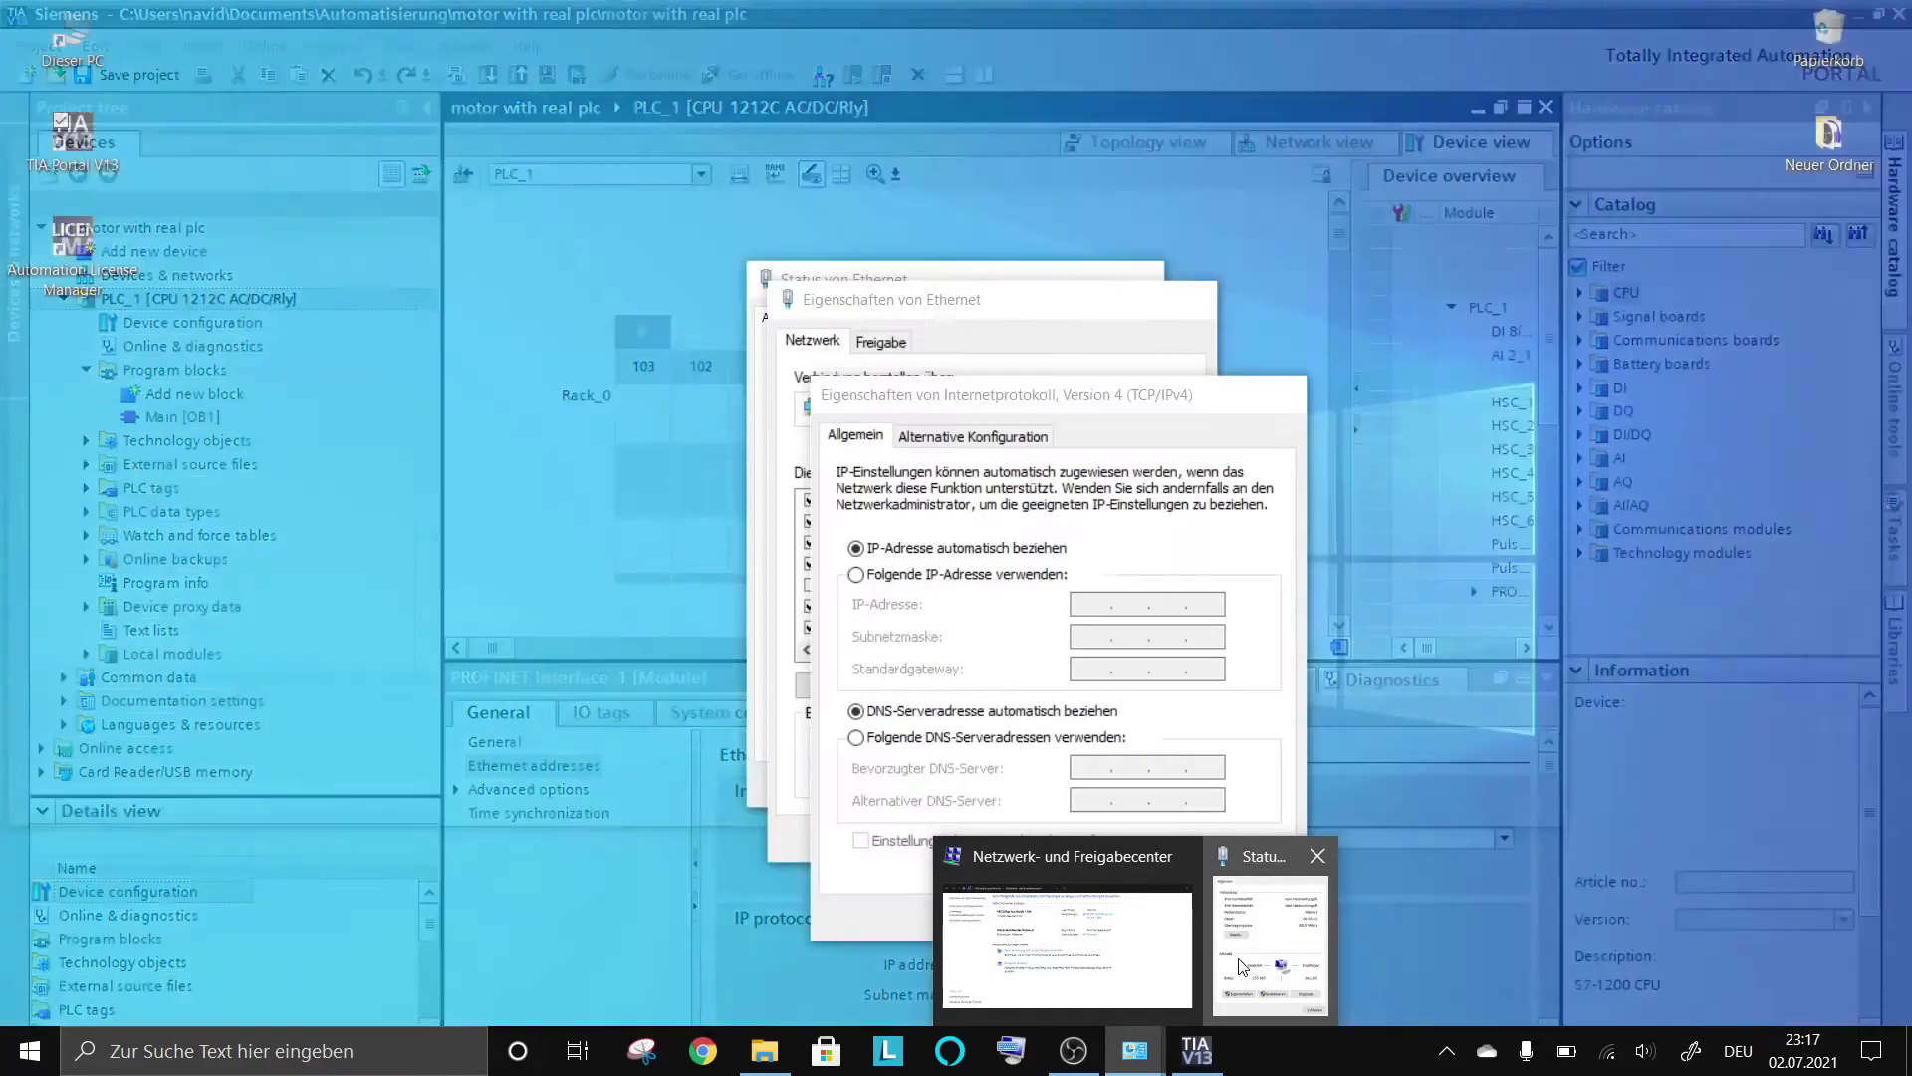
Step: Set the fixed IPv4 address 192.196.10.15 with mask 255.255.255.0 and confirm
click(1239, 958)
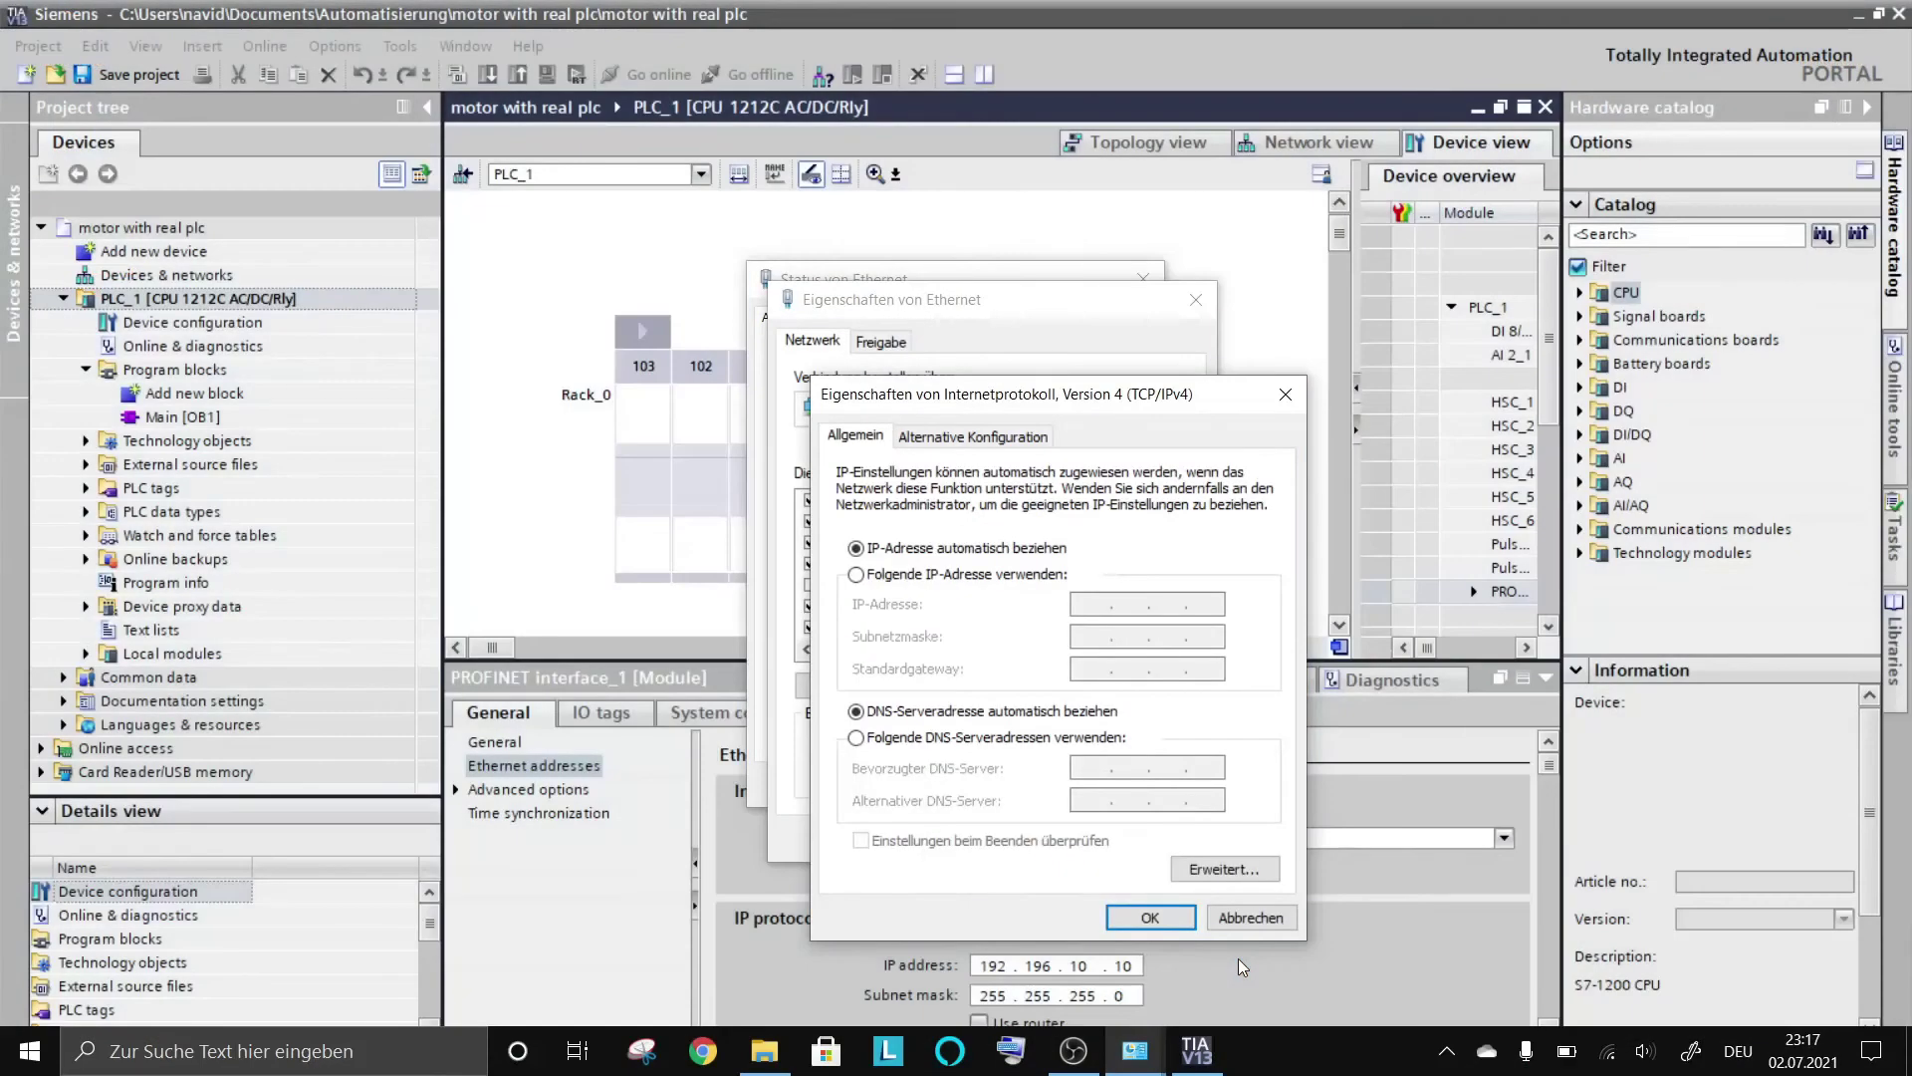
click(992, 575)
click(1194, 611)
text(192 . 196 . 10 . 15)
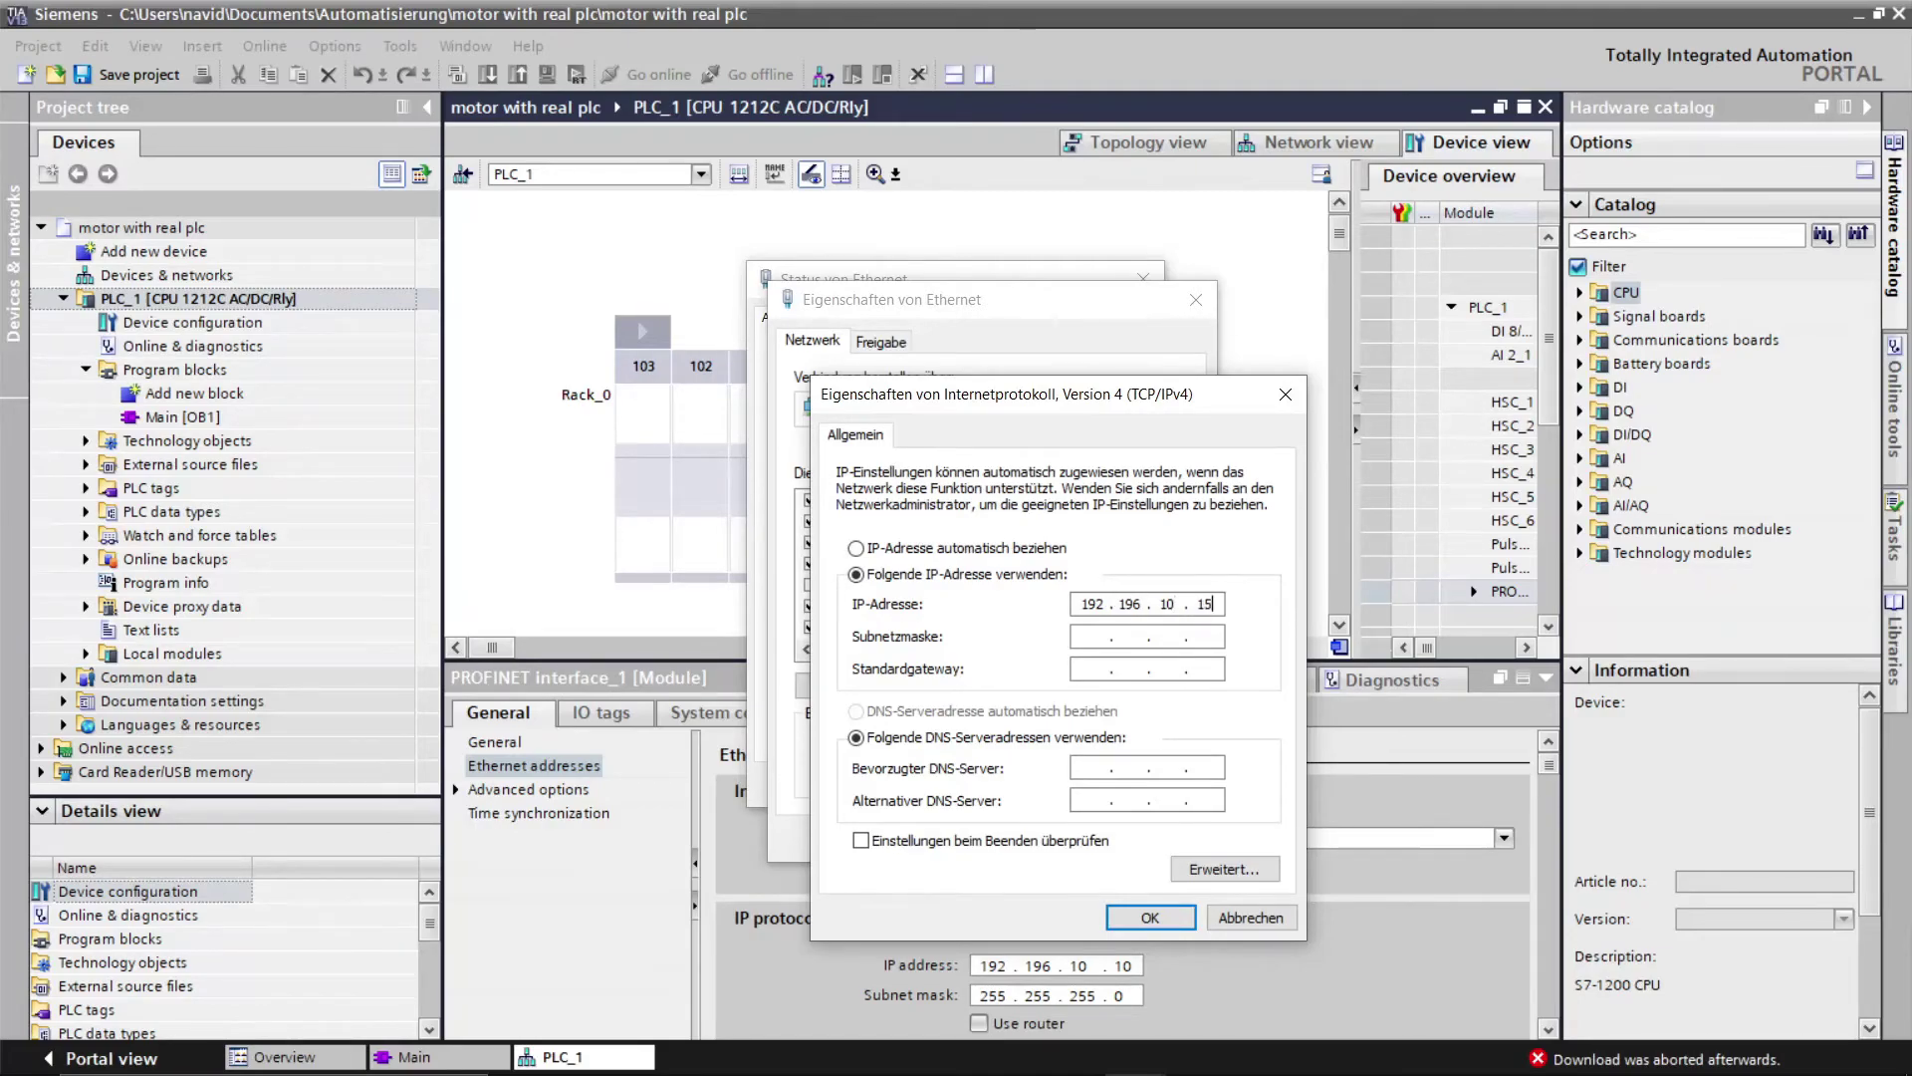
click(1159, 633)
click(1148, 917)
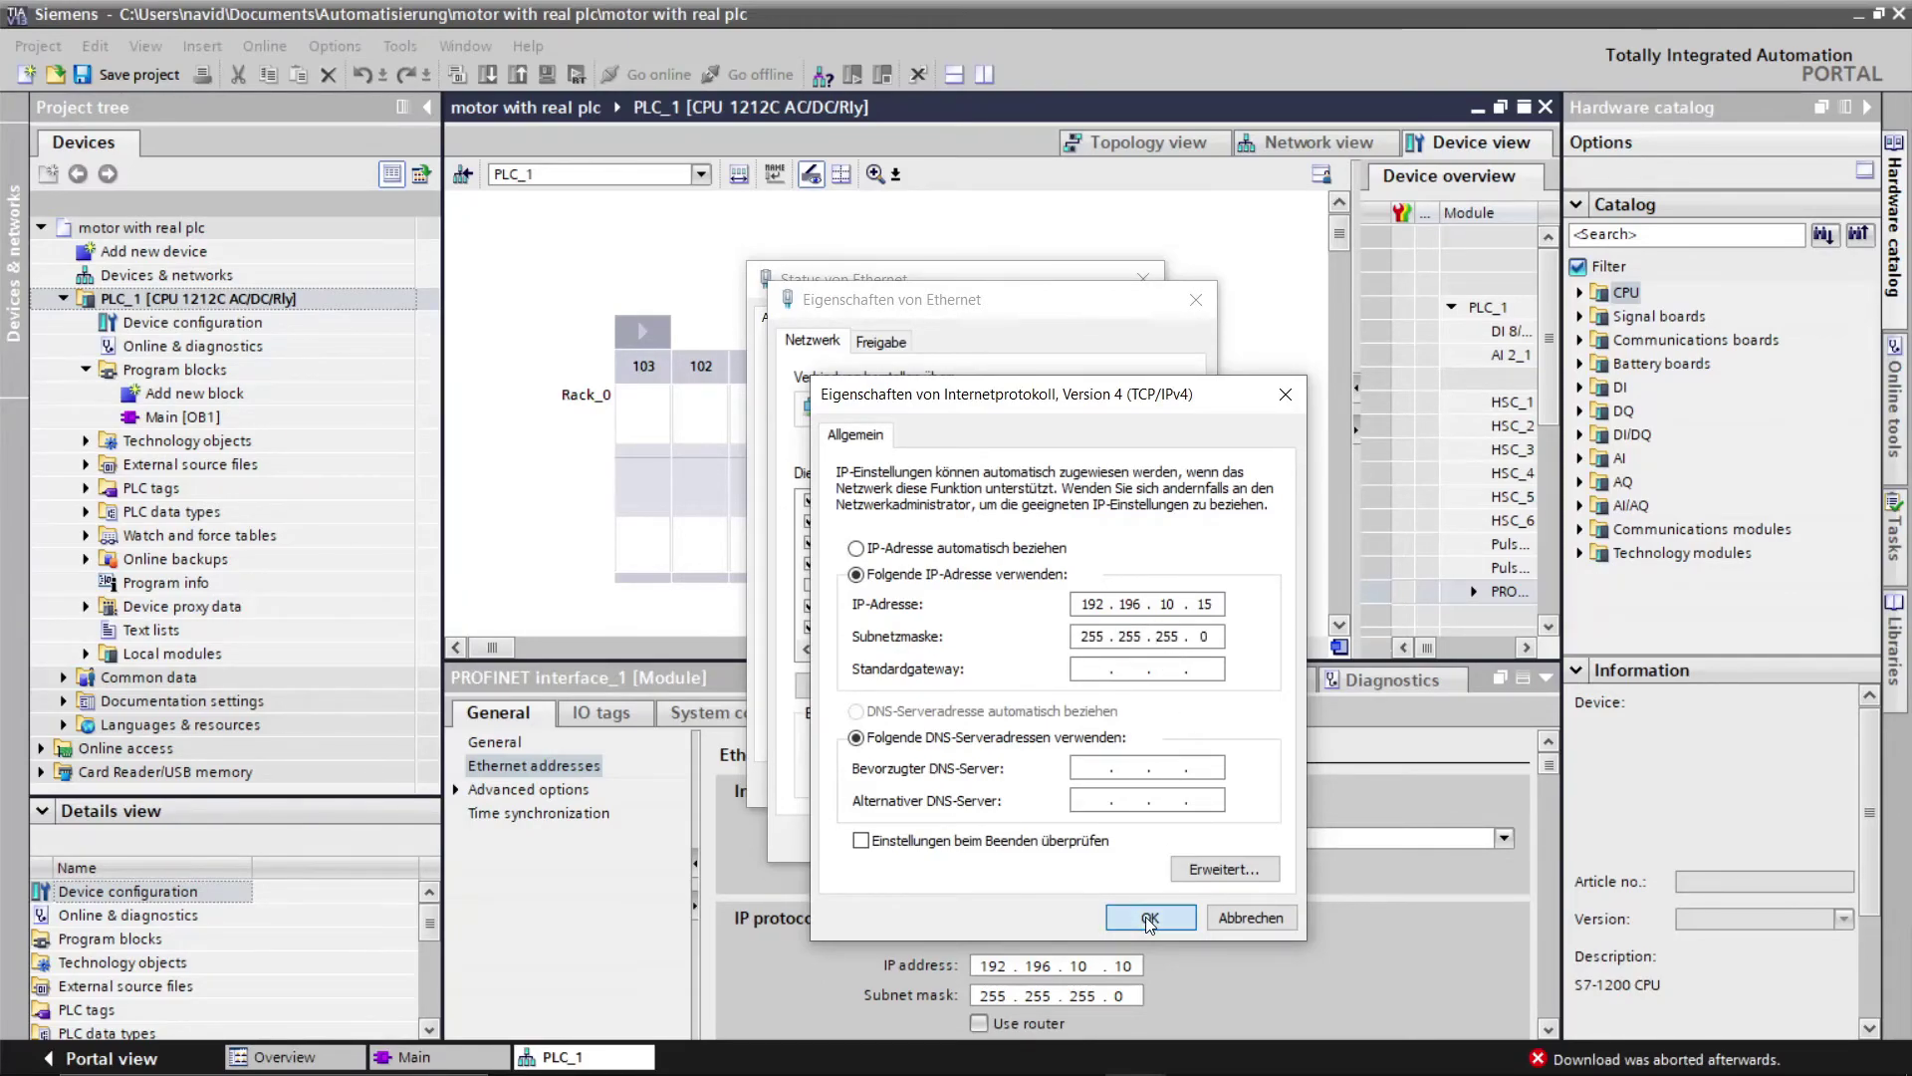
click(1061, 838)
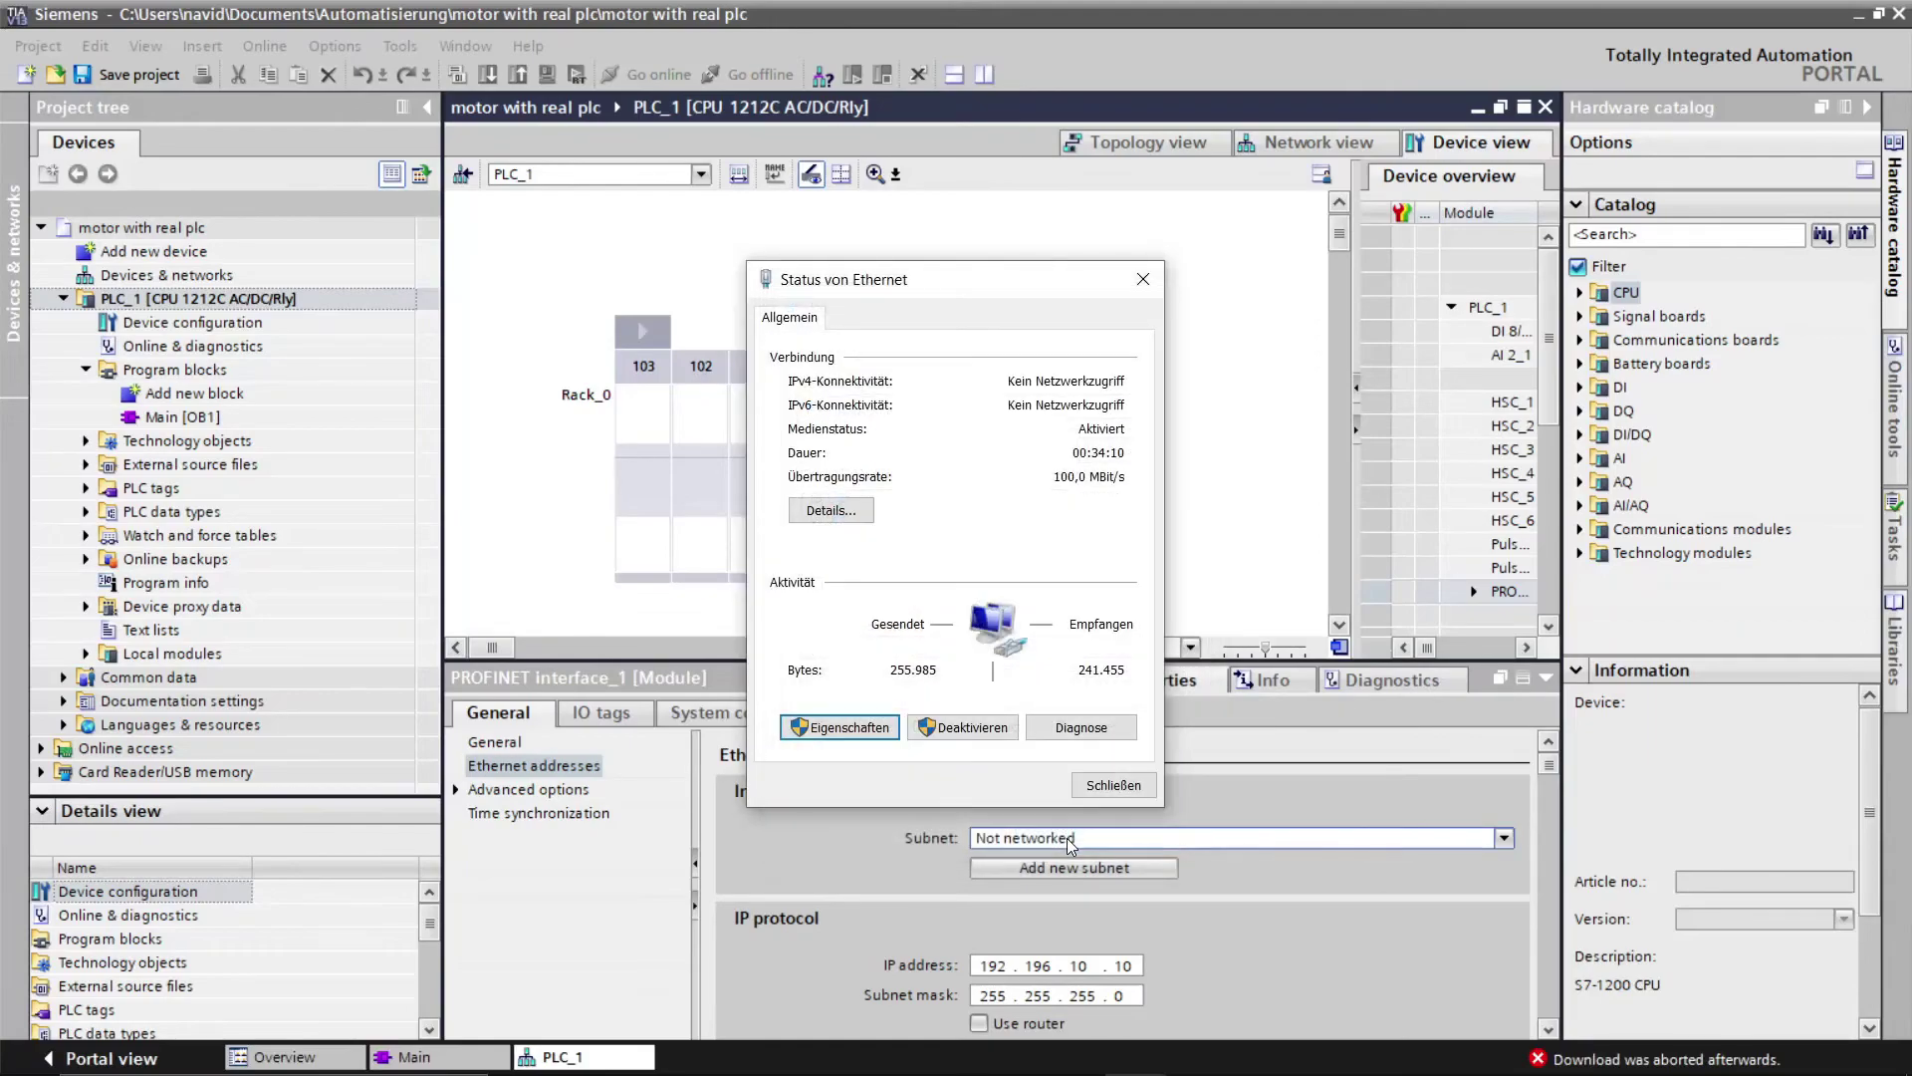
Step: Search the subnet and download PLC_1 to the CPU found at 192.196.10.10
click(1114, 785)
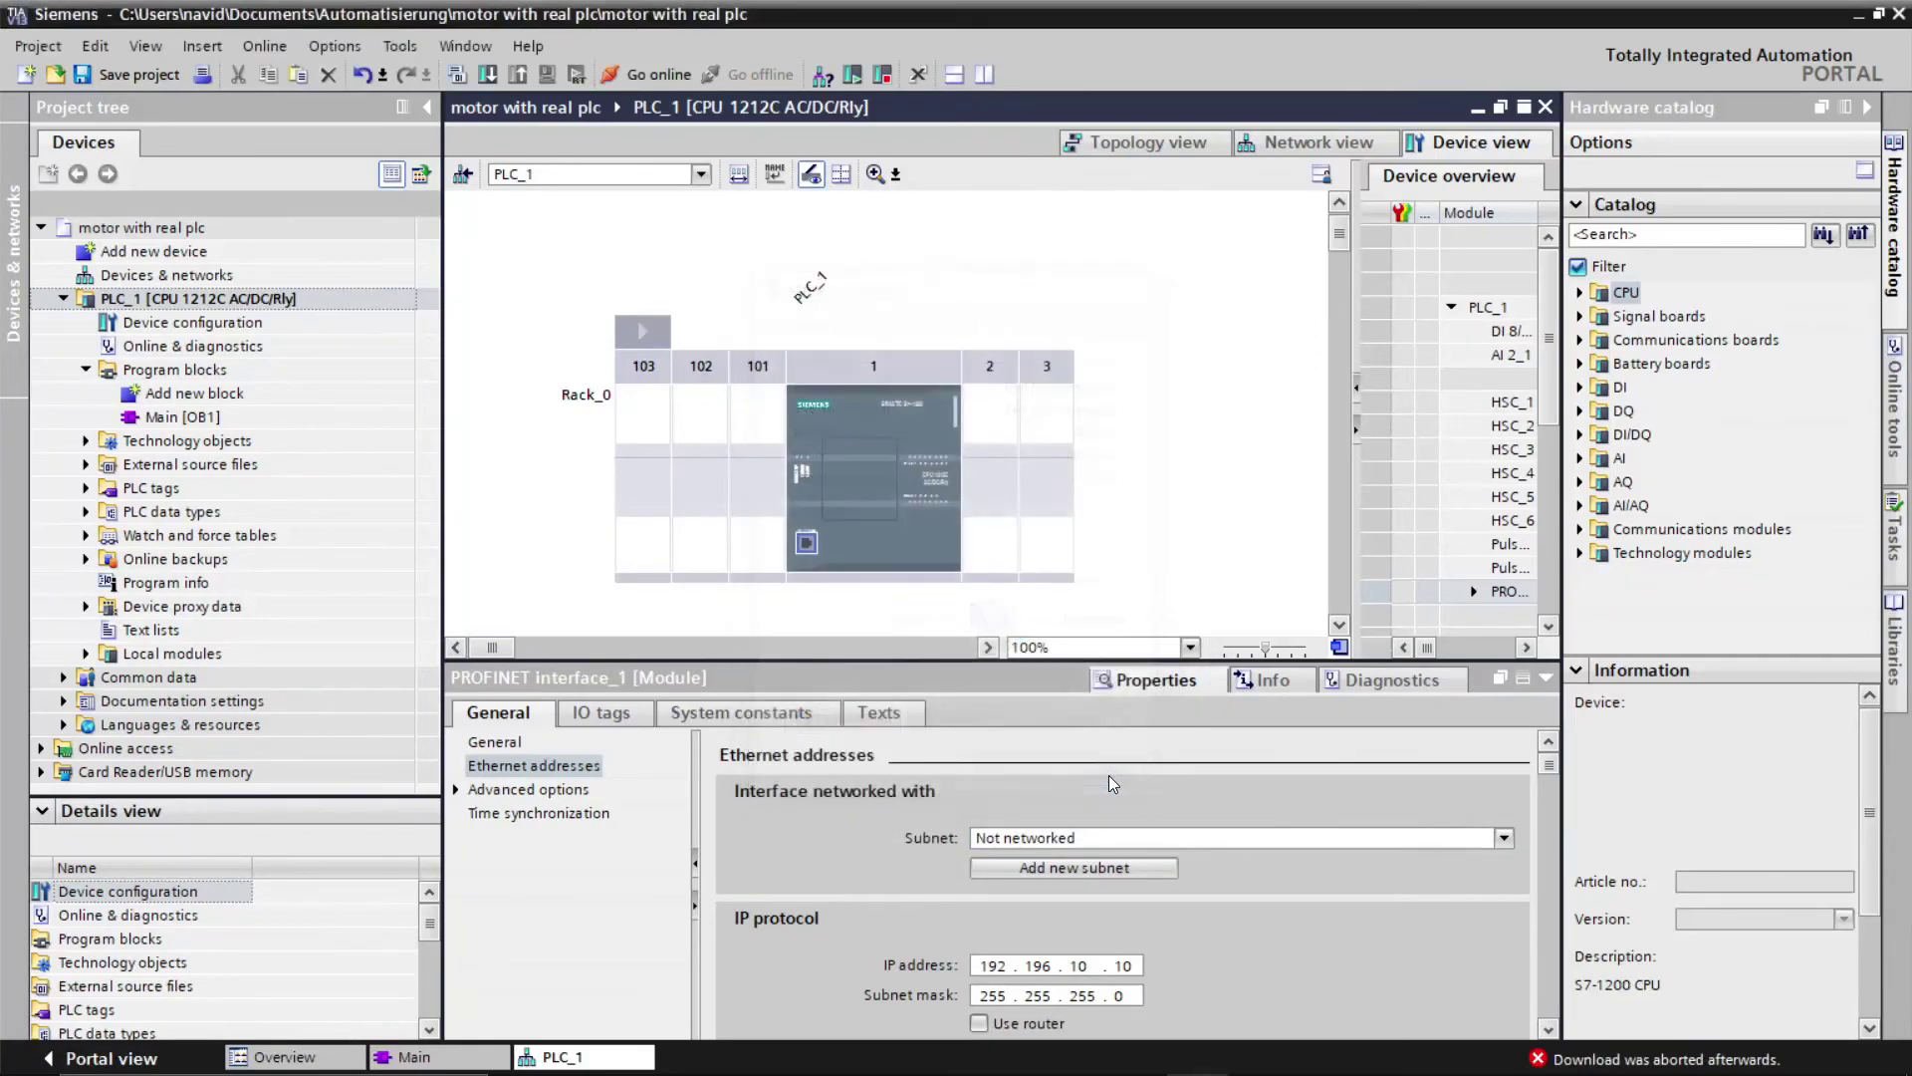
click(264, 300)
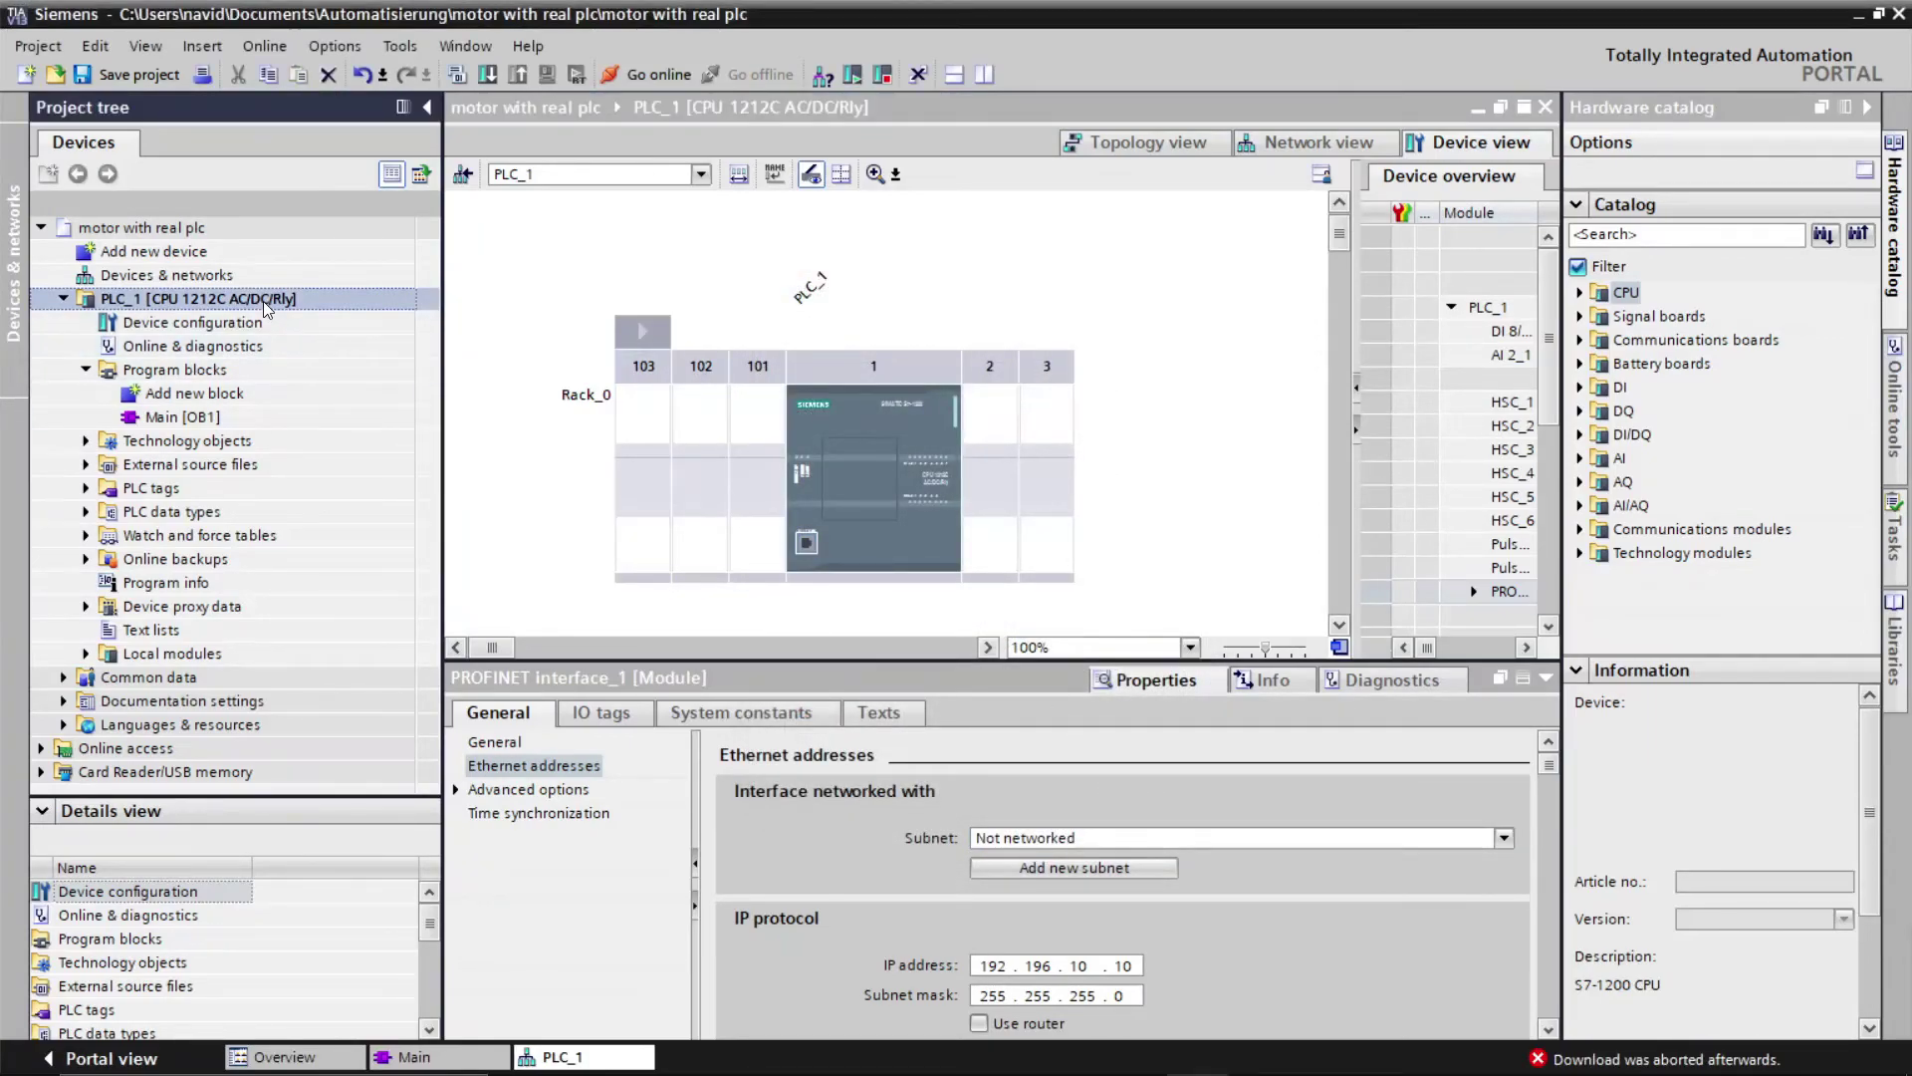
click(489, 76)
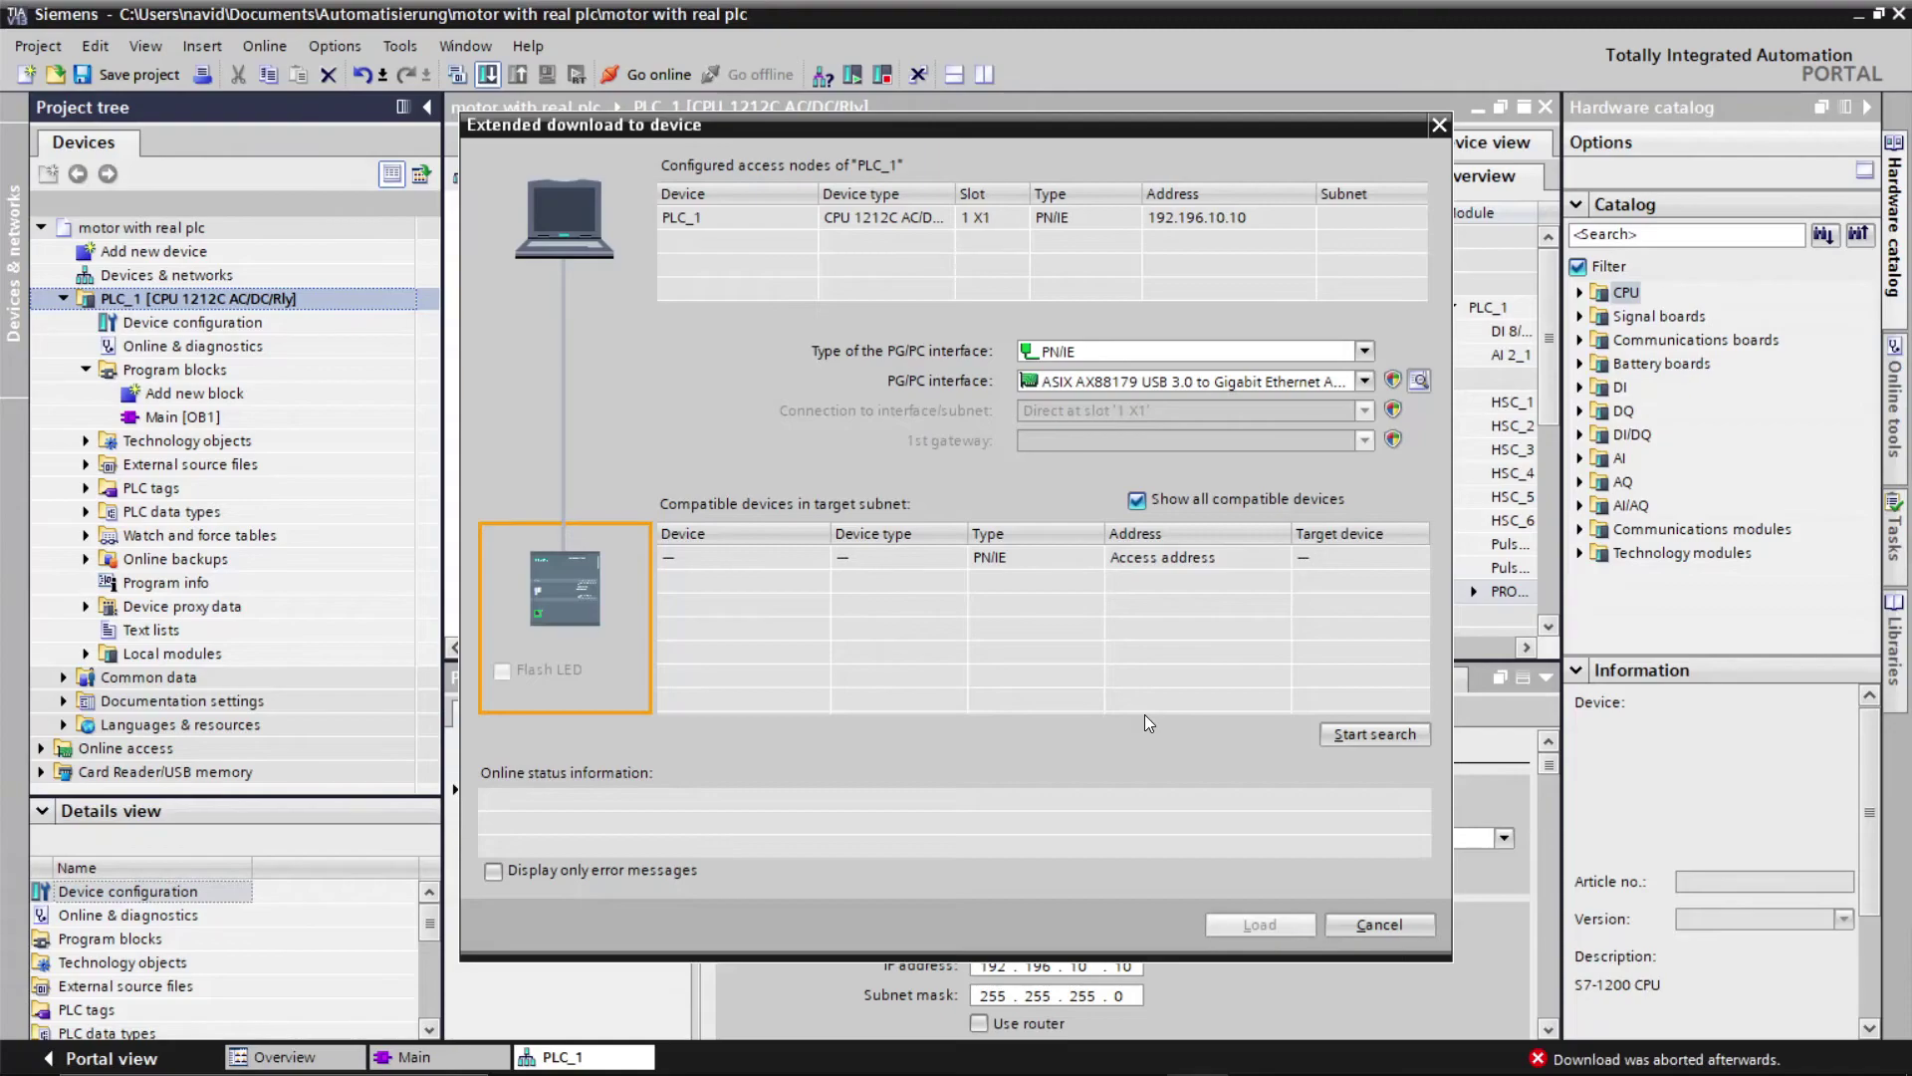
click(1347, 735)
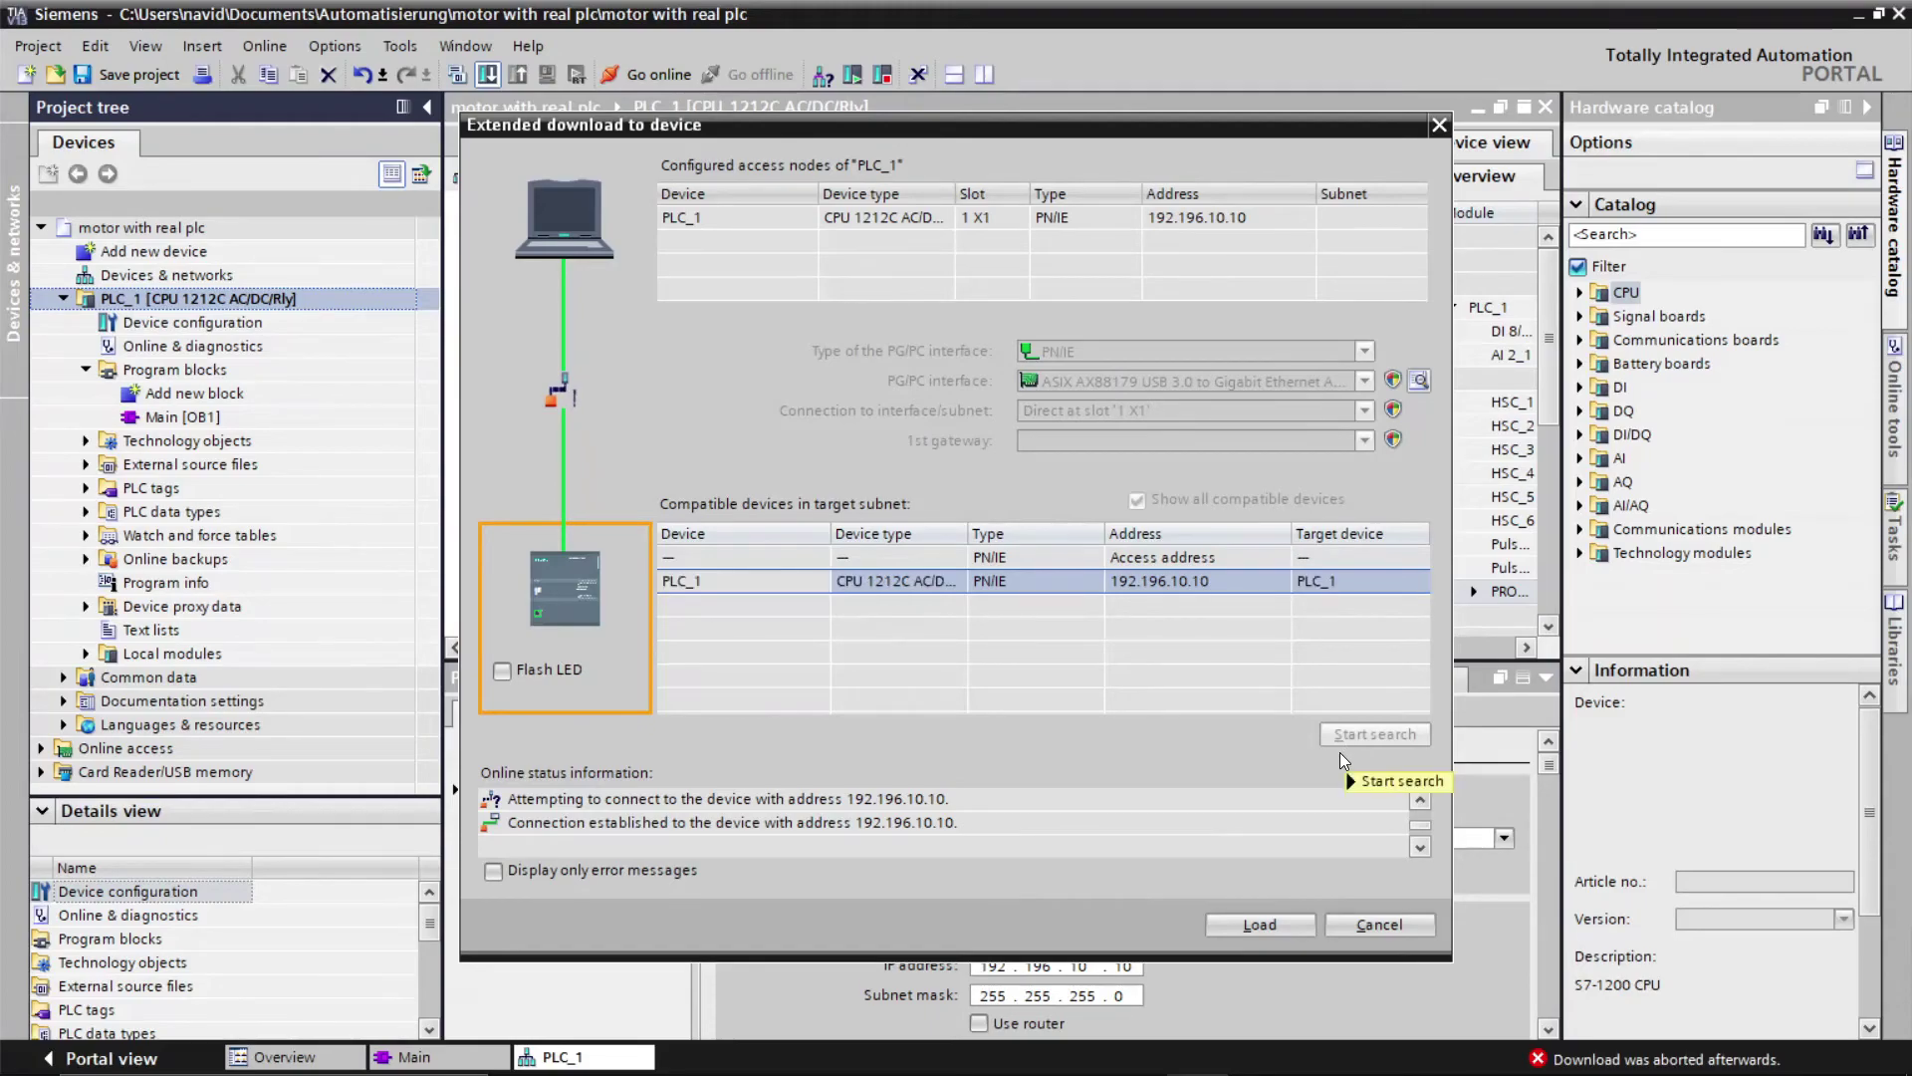
click(1241, 927)
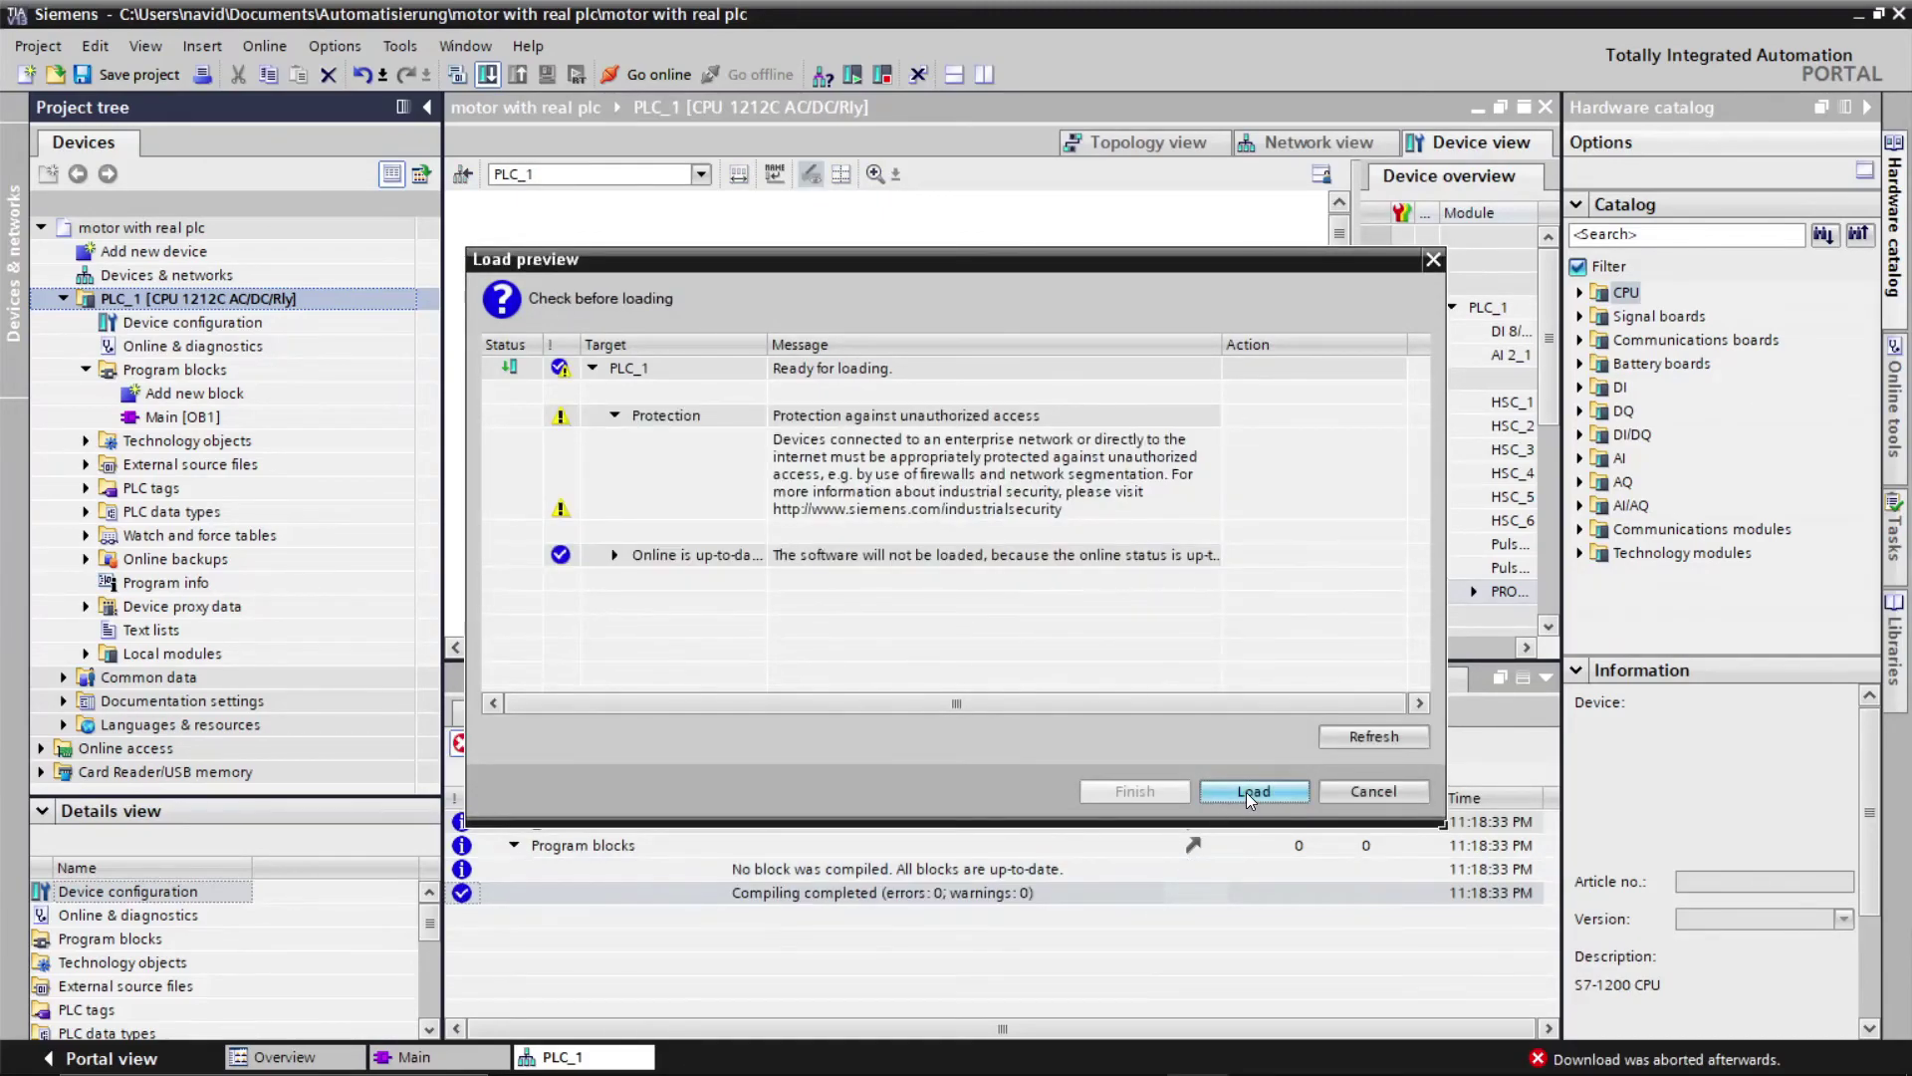
click(1247, 792)
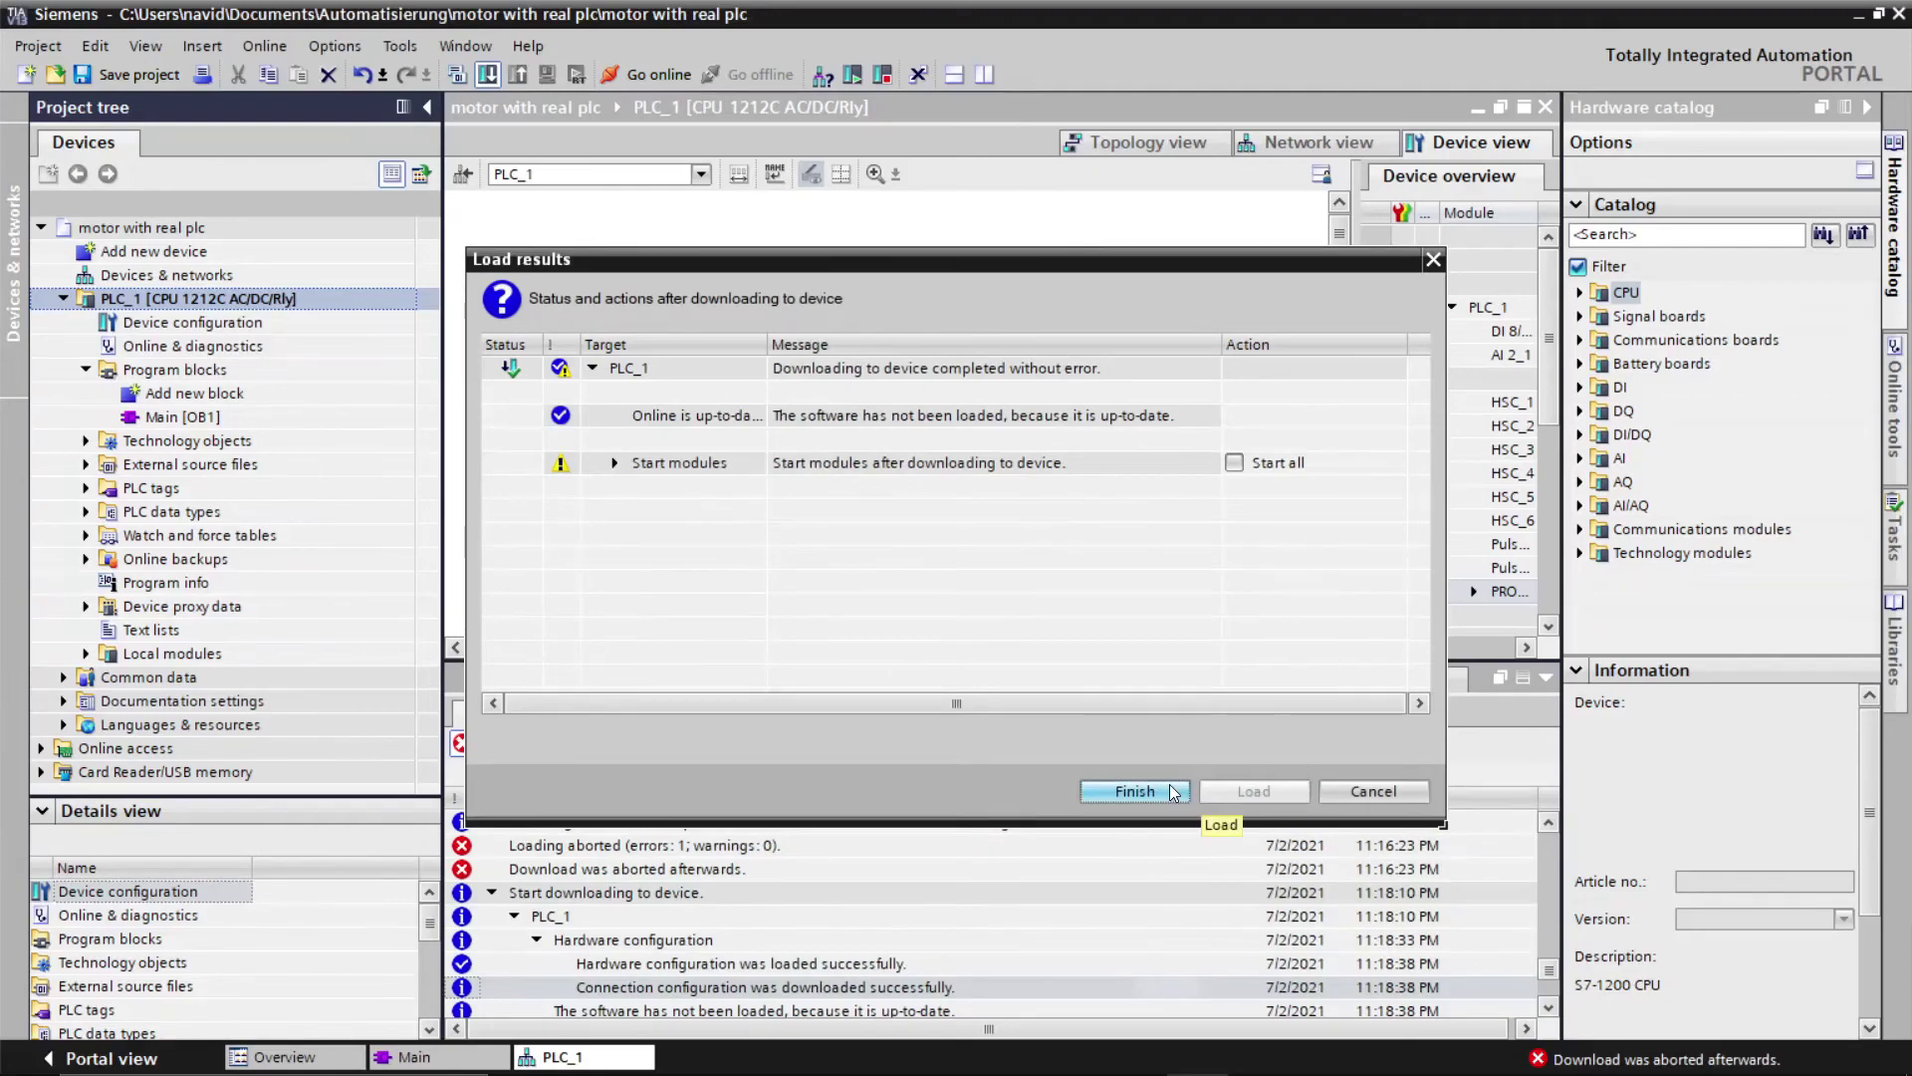
click(1170, 786)
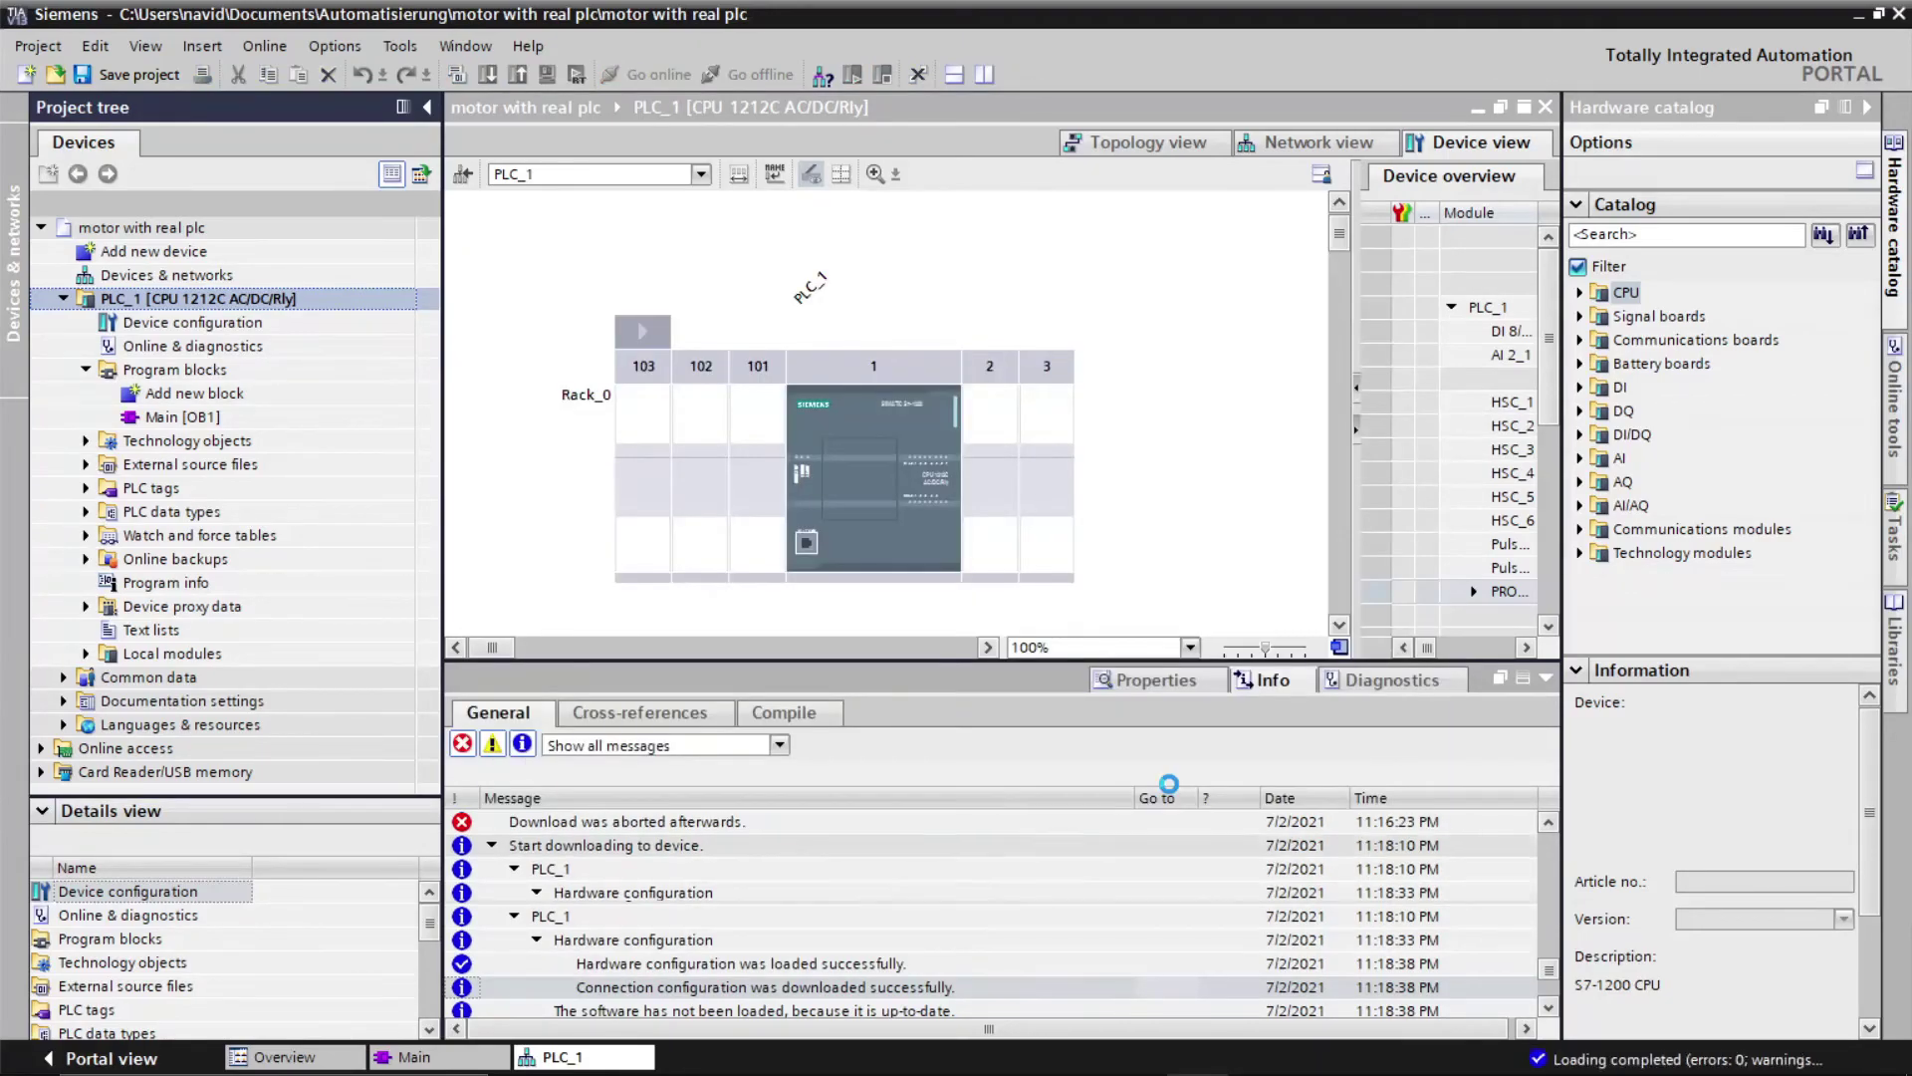
Step: Open the Main [OB1] ladder program and go online with PLC_1
click(1236, 681)
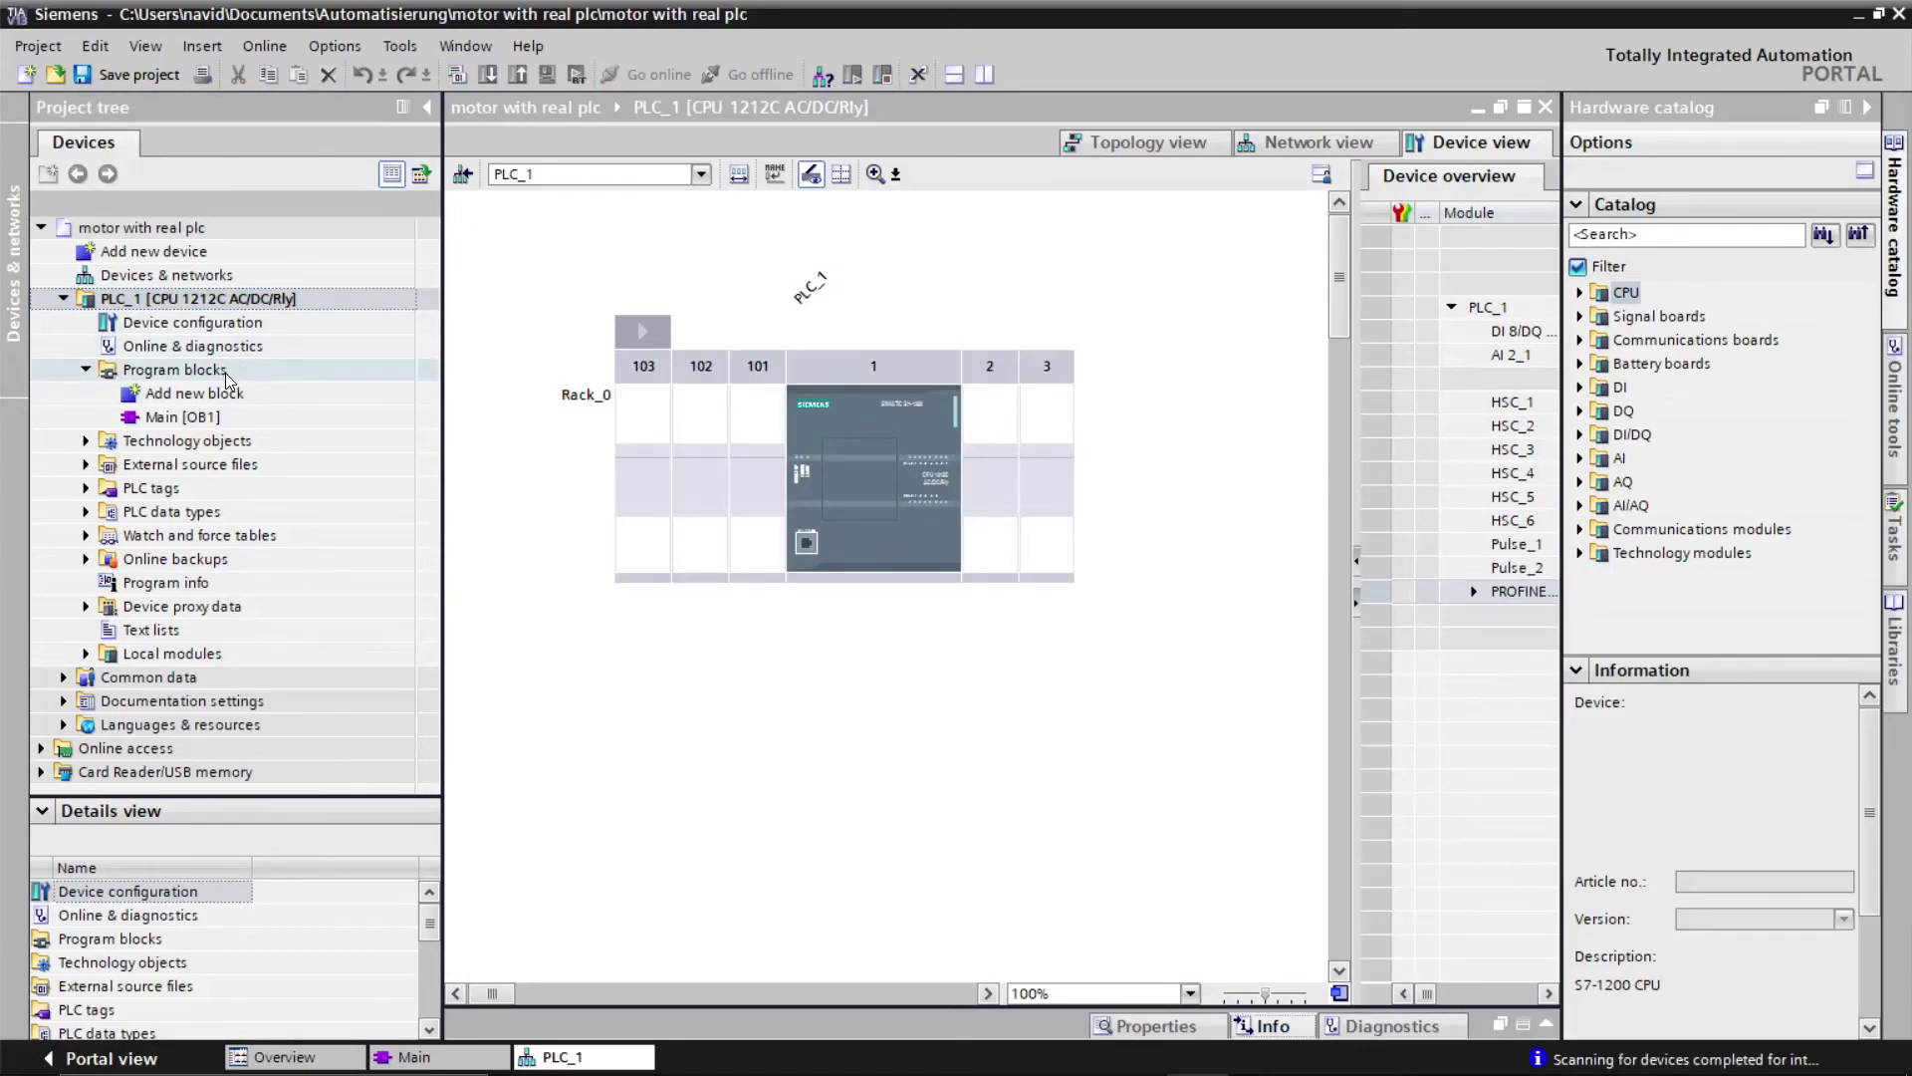
double_click(202, 416)
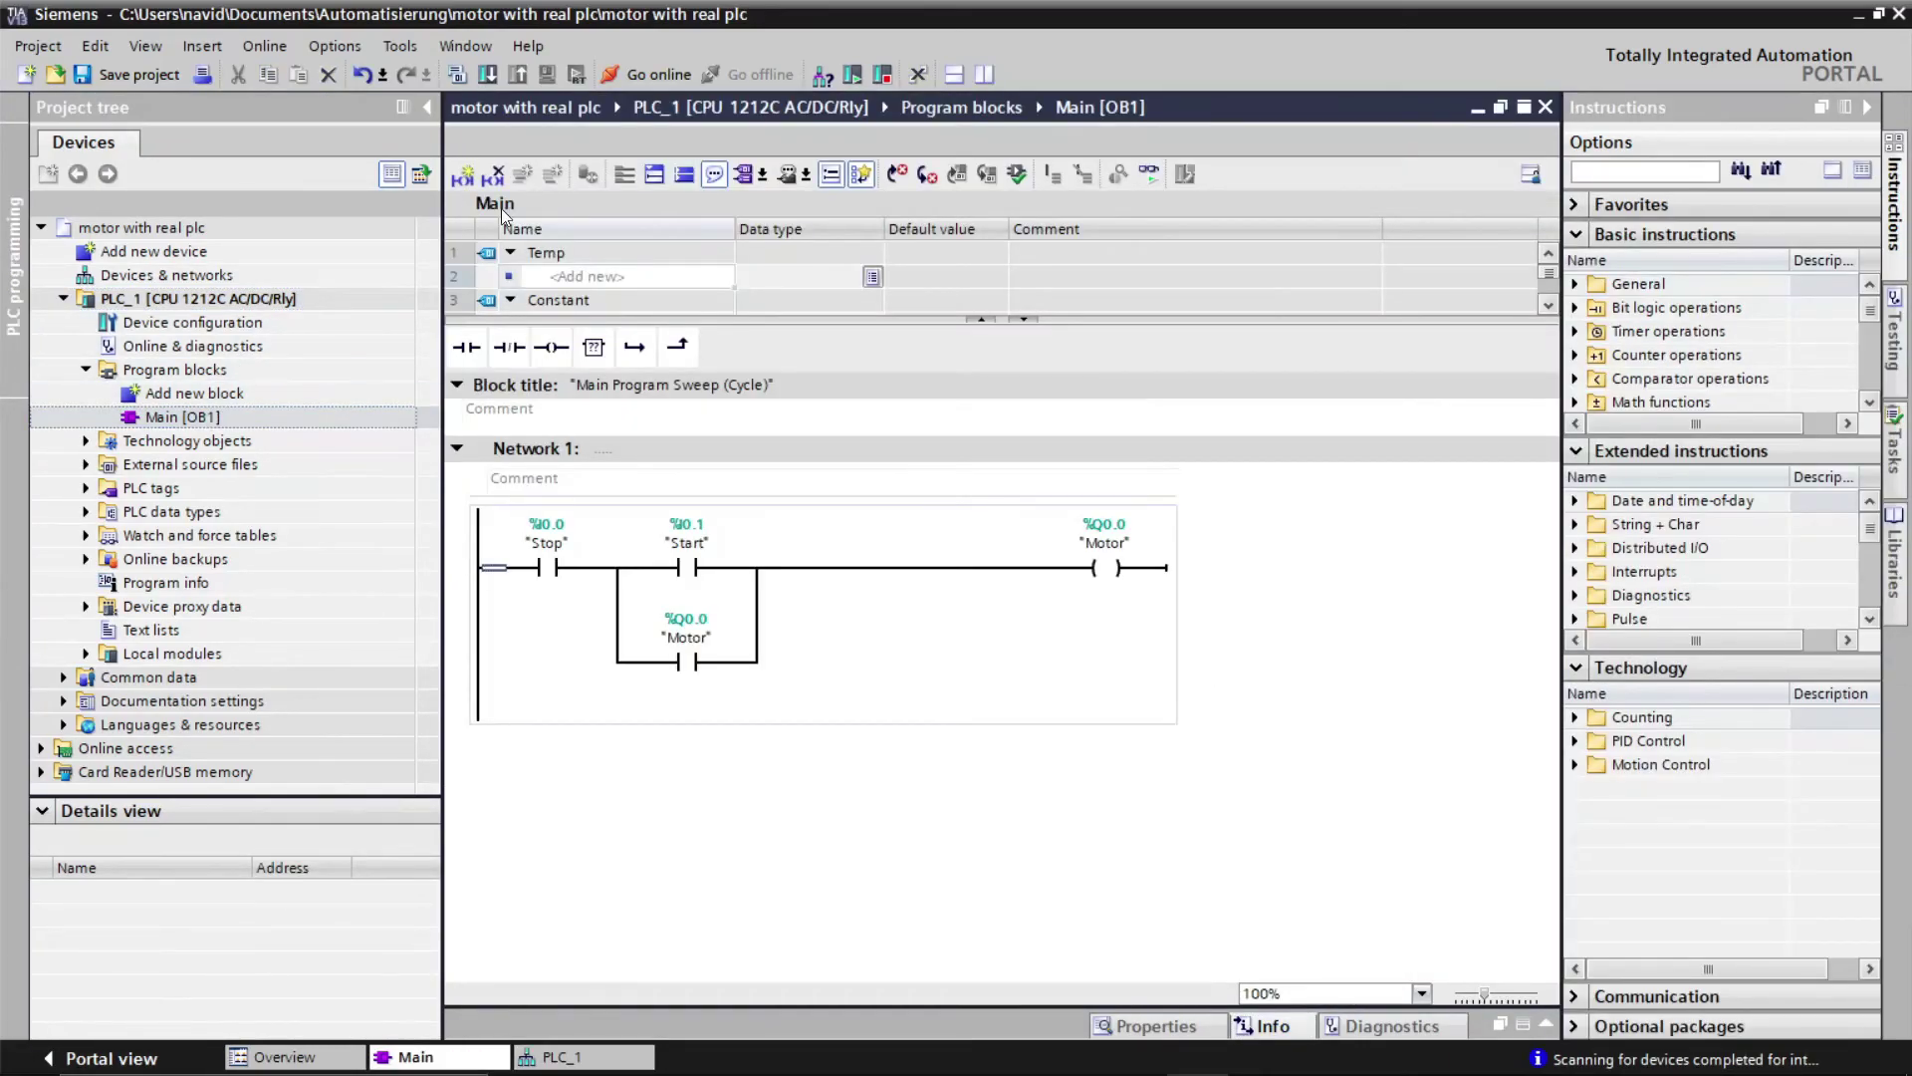
click(654, 73)
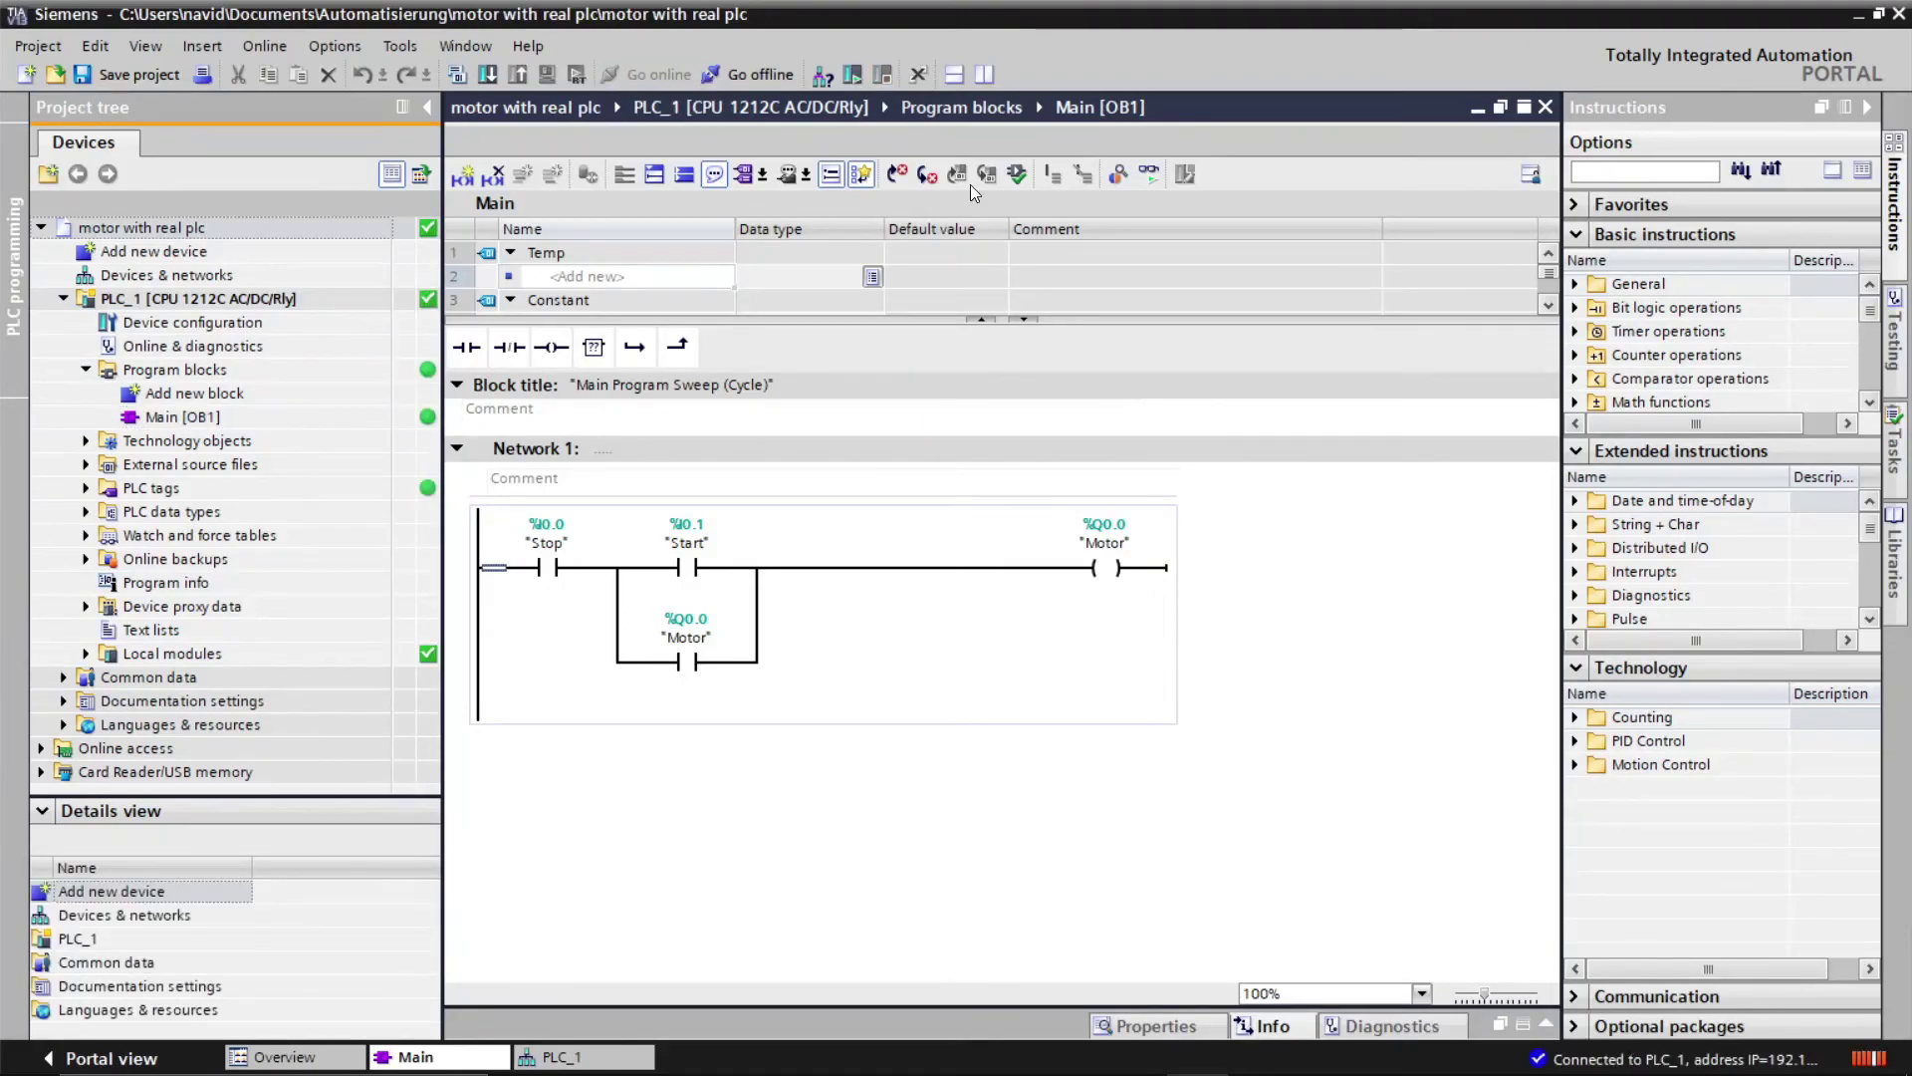
Step: Turn on live ladder monitoring and switch the CPU to RUN
click(1149, 175)
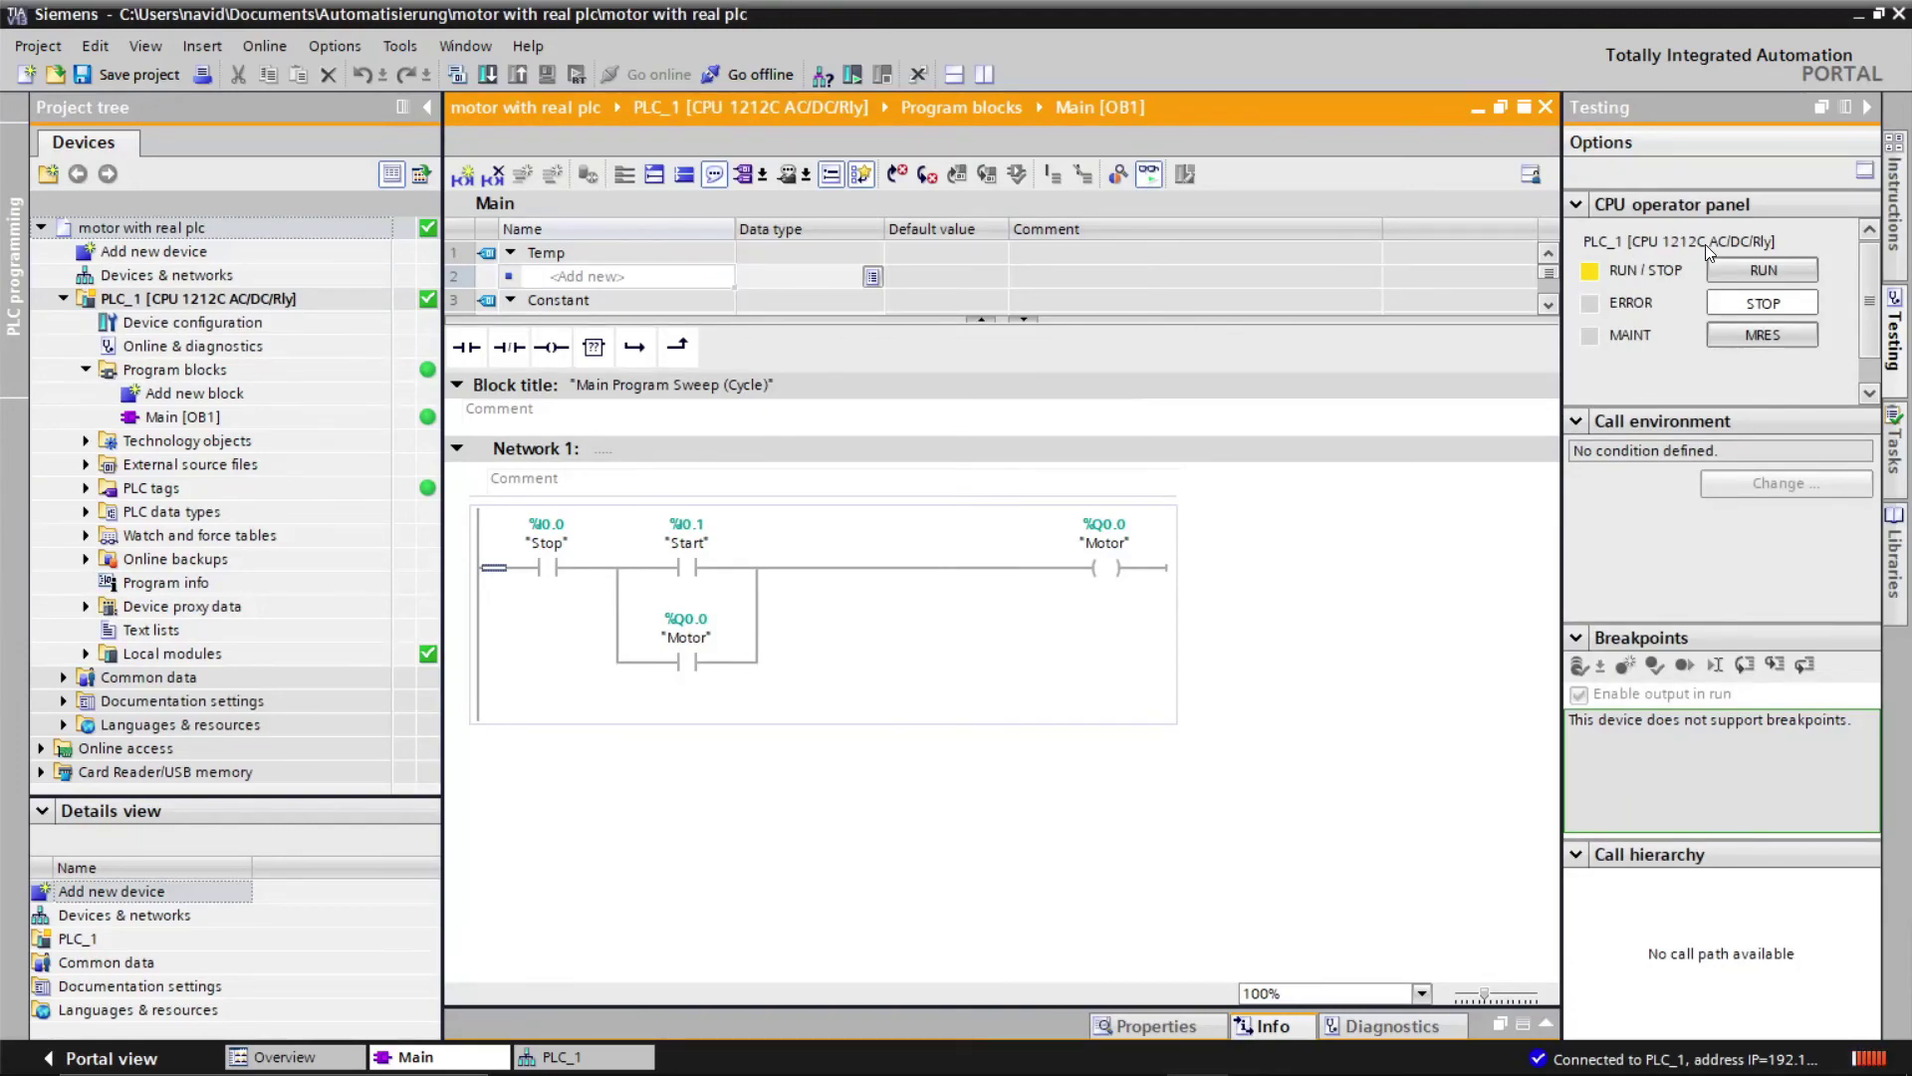
click(1721, 267)
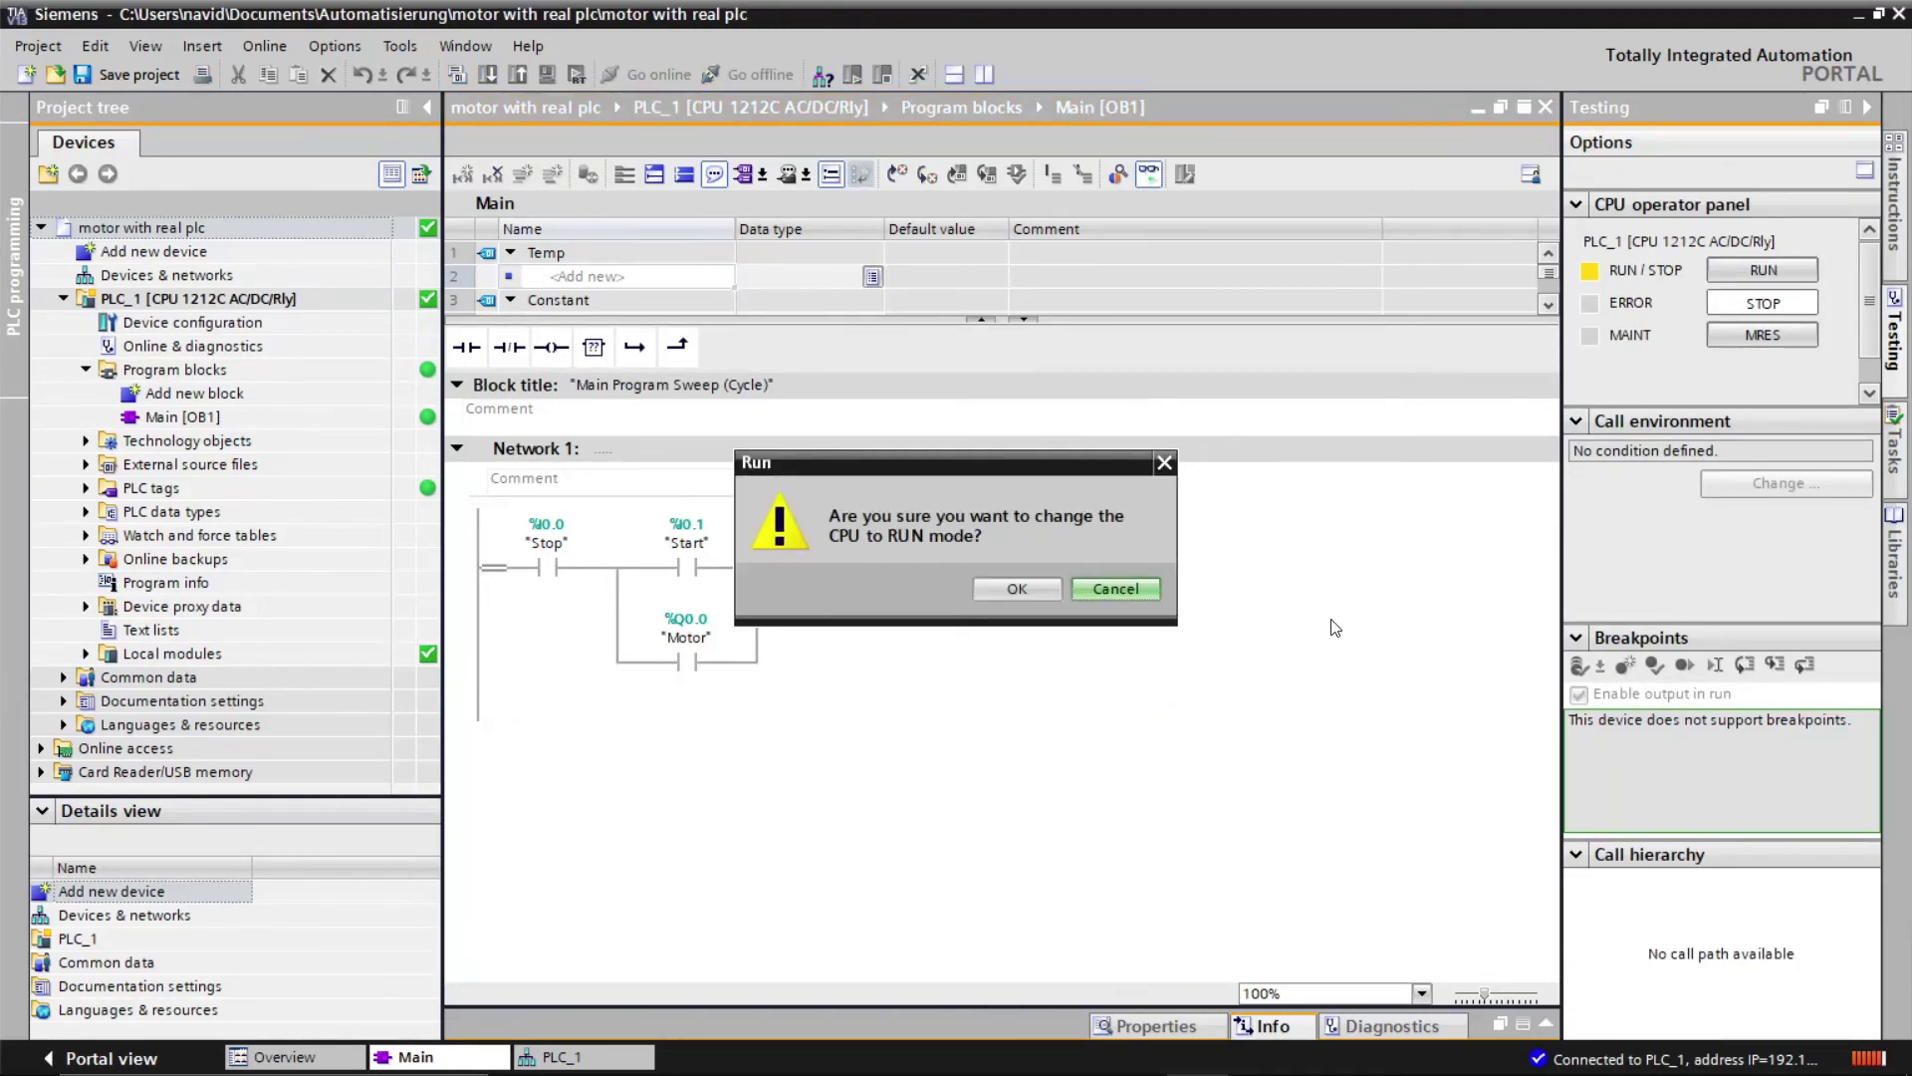
click(1026, 593)
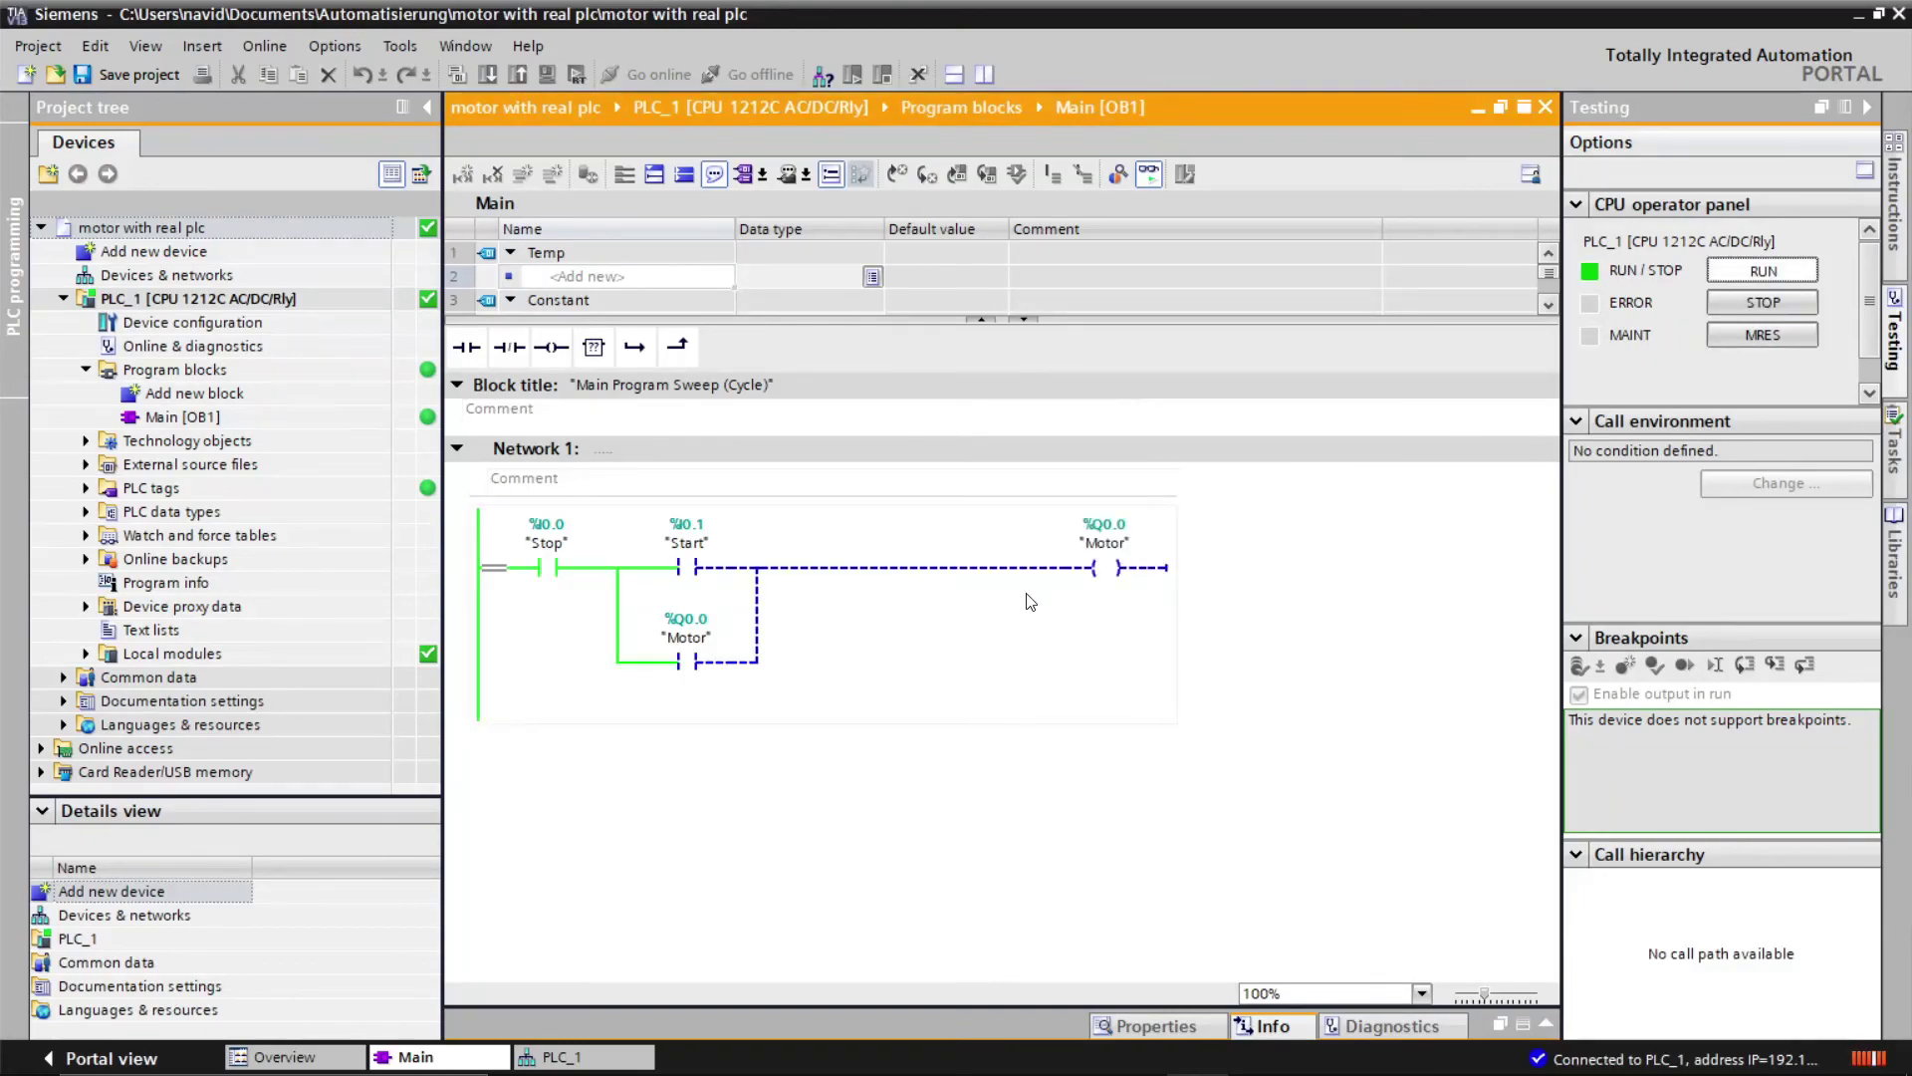